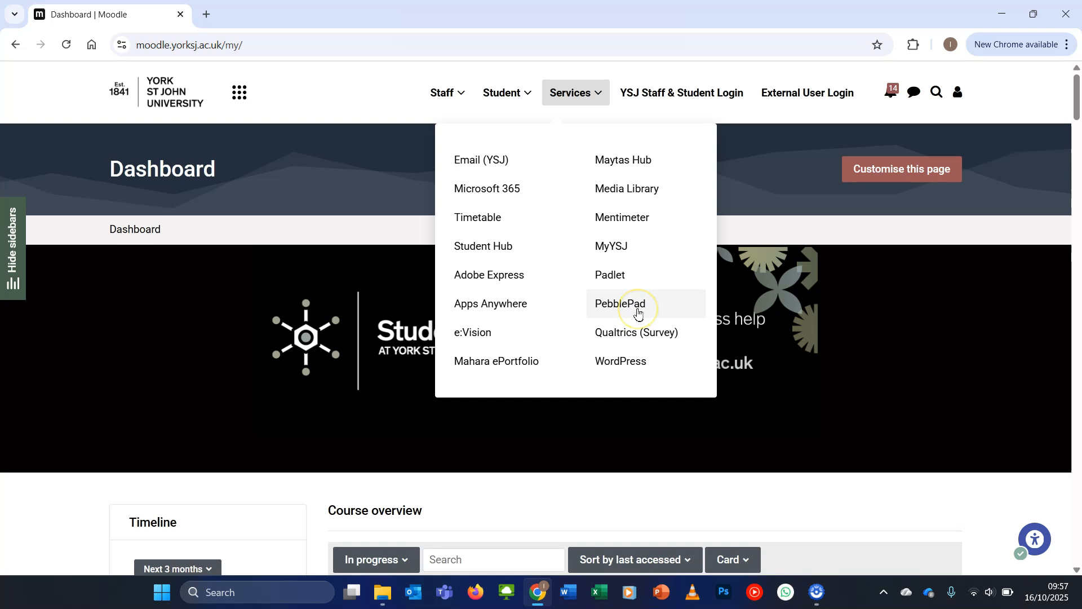
Open PebblePad from the university's Moodle services and open the favourite "Portfolio sample 2024"
left_click(638, 314)
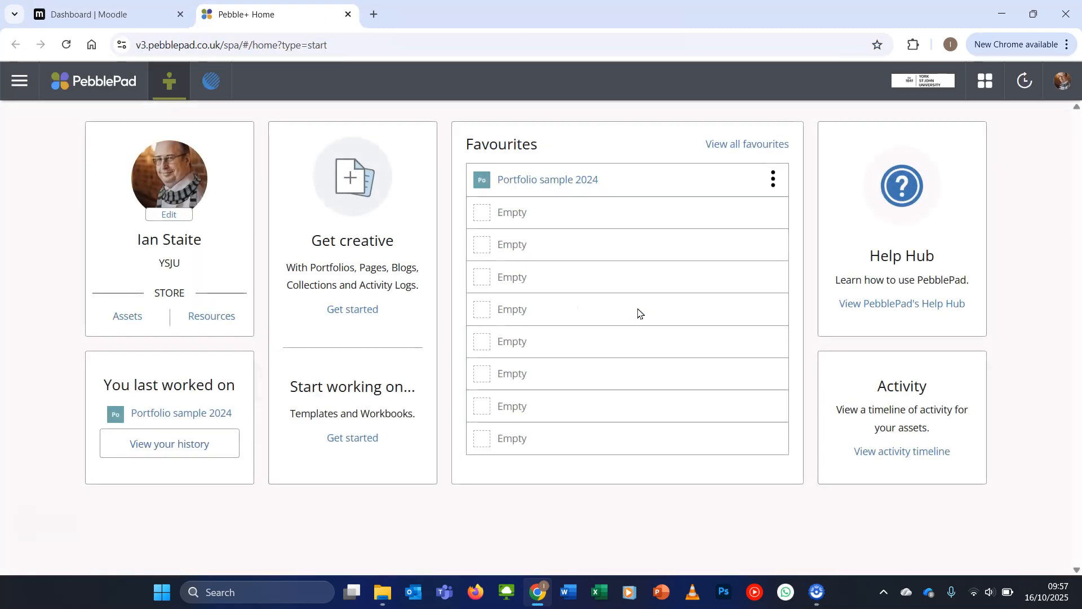
left_click(629, 313)
left_click(532, 180)
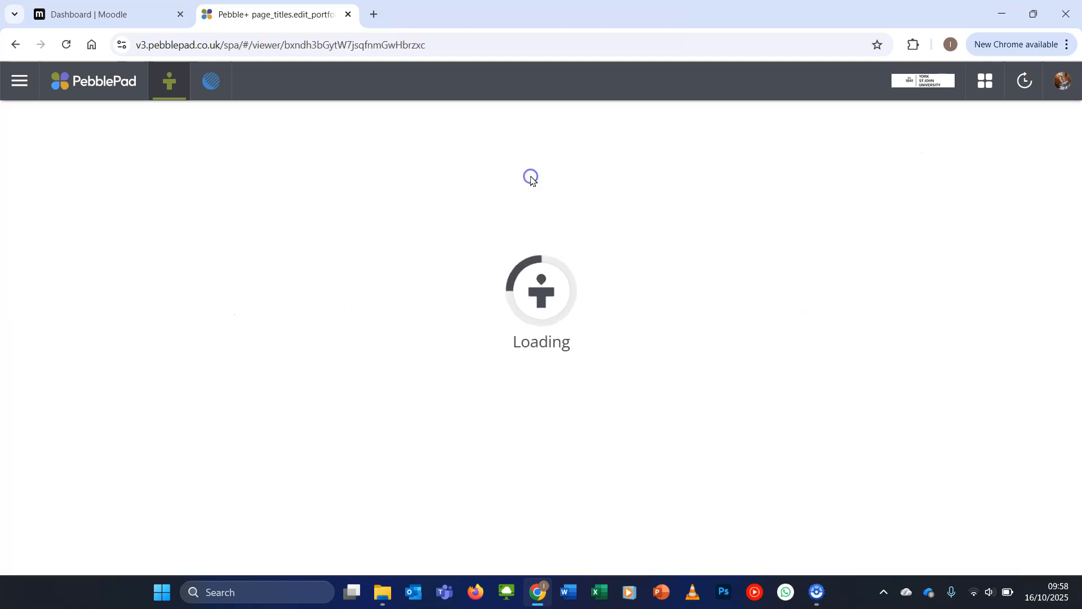
Examine the sample portfolio's Text and Files page, from its banner and text blocks through to the linked files
left_click(268, 133)
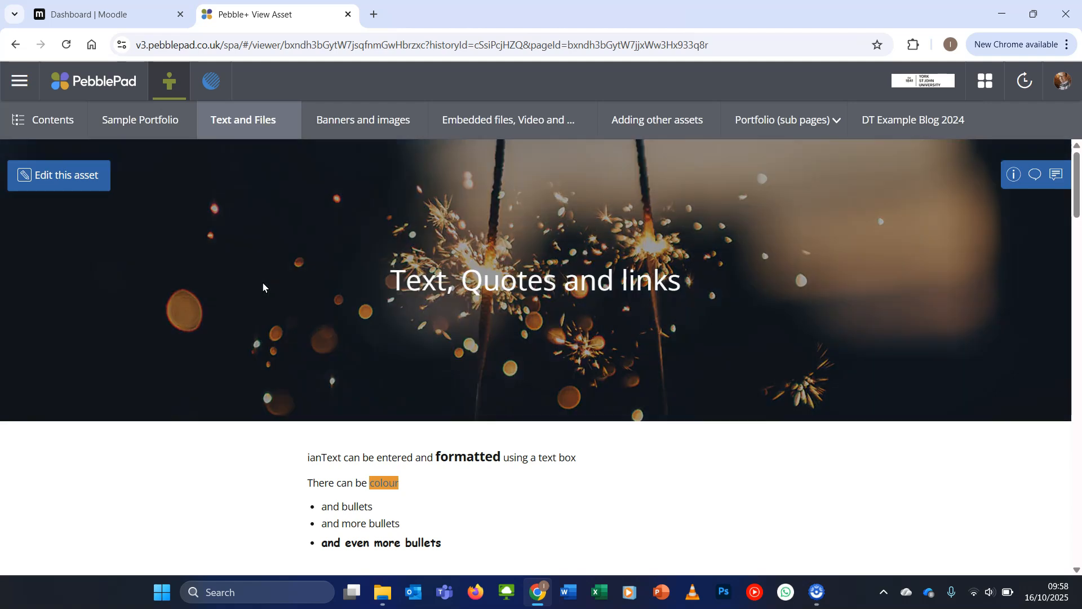
scroll(263, 283, "down", 5)
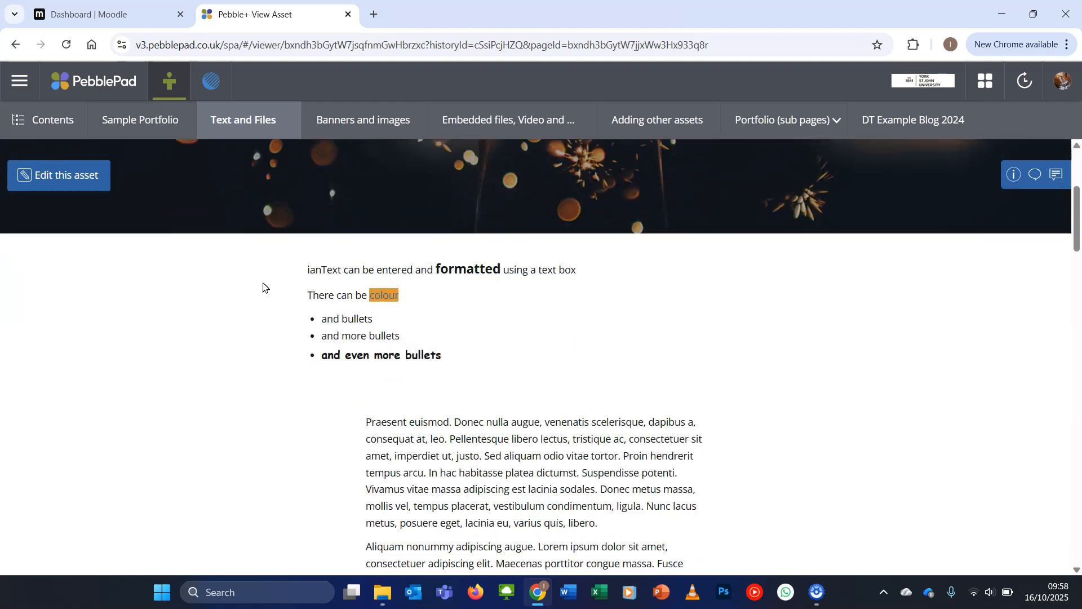
scroll(264, 288, "down", 7)
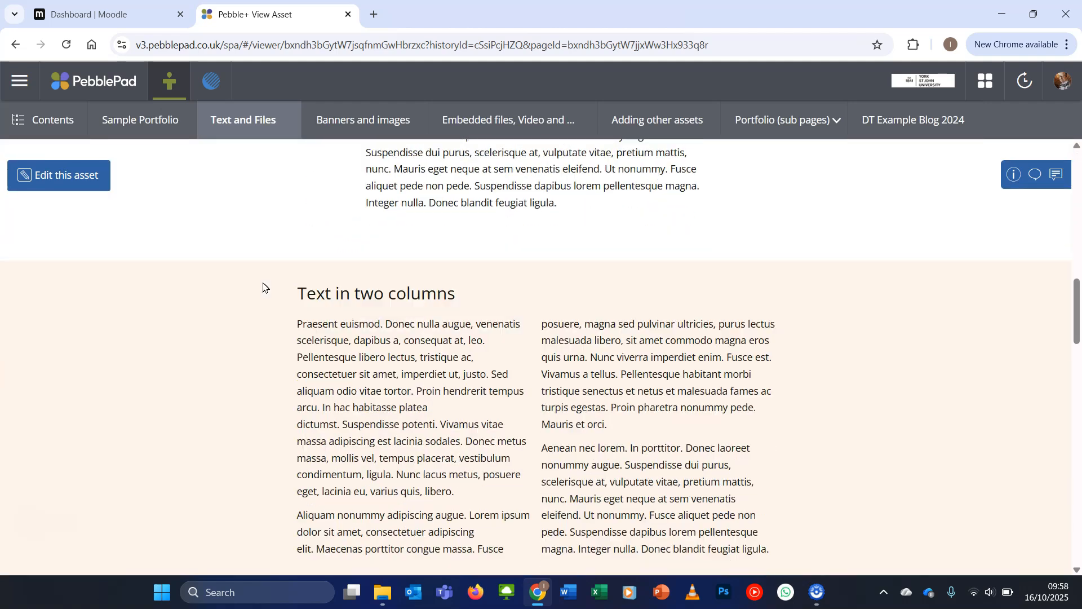
scroll(263, 286, "down", 15)
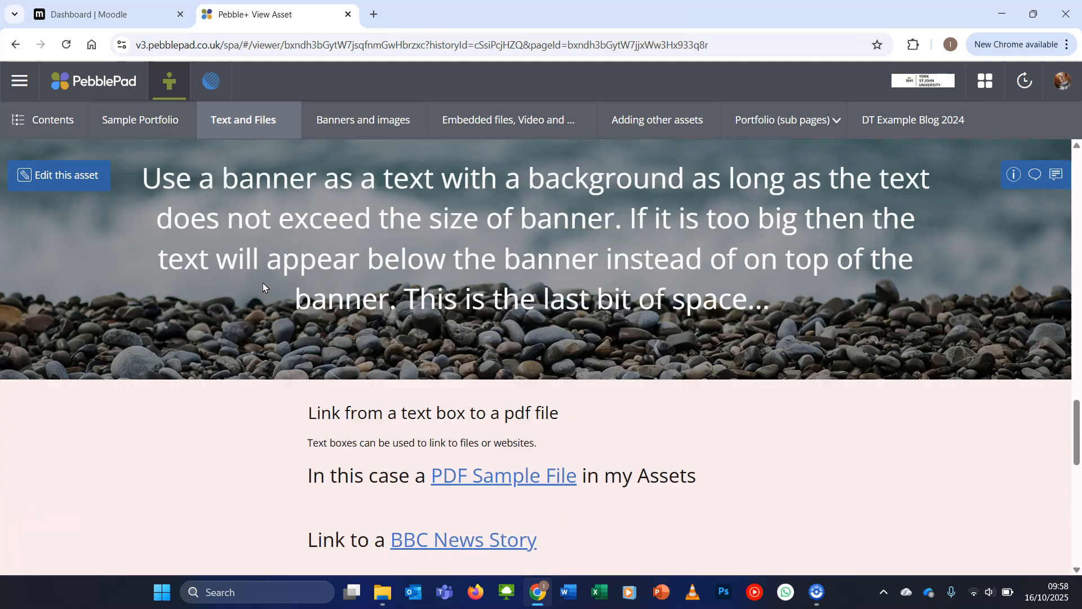
scroll(263, 287, "down", 5)
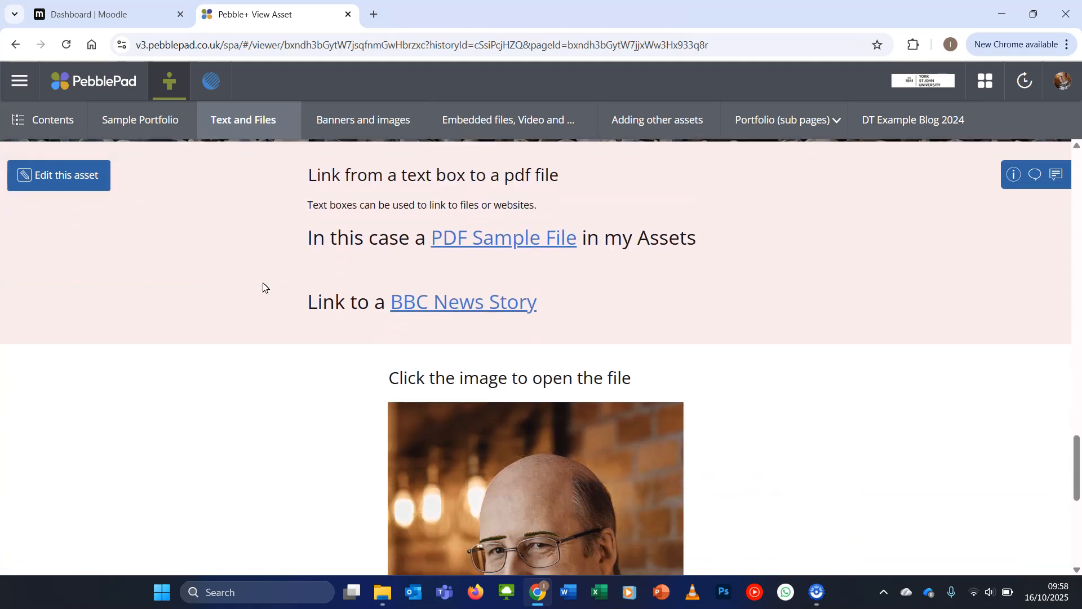
scroll(263, 288, "down", 4)
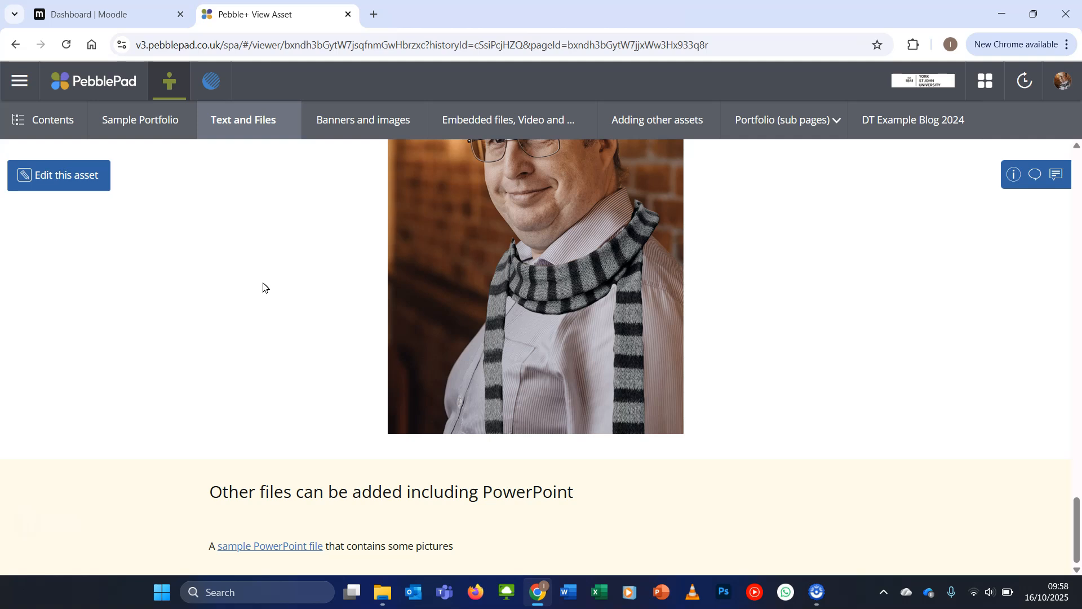
Look through the sample portfolio's Banners and images page for its banner and image layouts
left_click(353, 116)
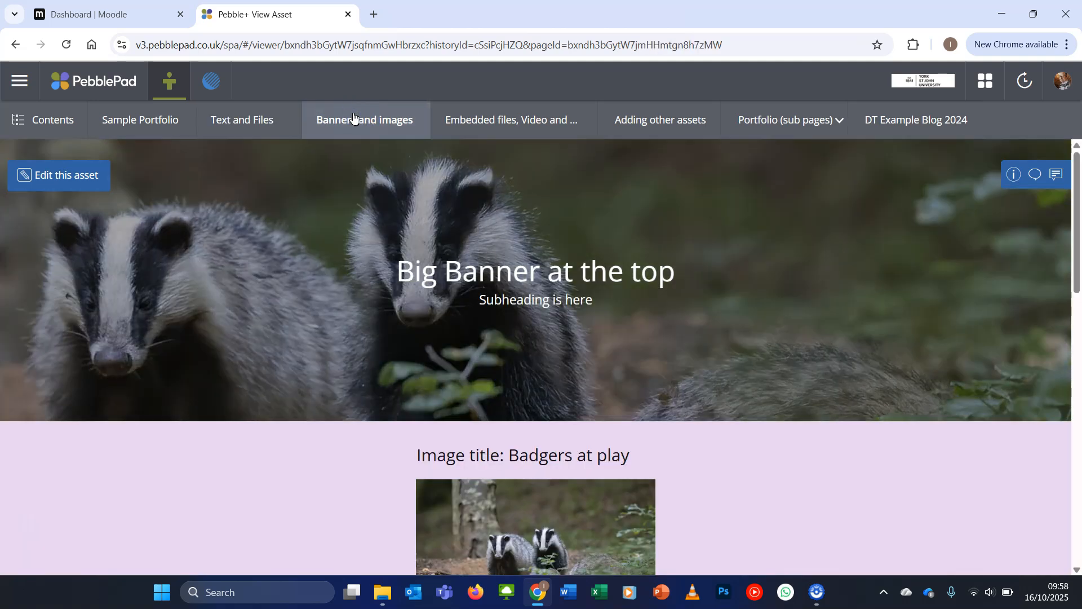
scroll(252, 410, "down", 12)
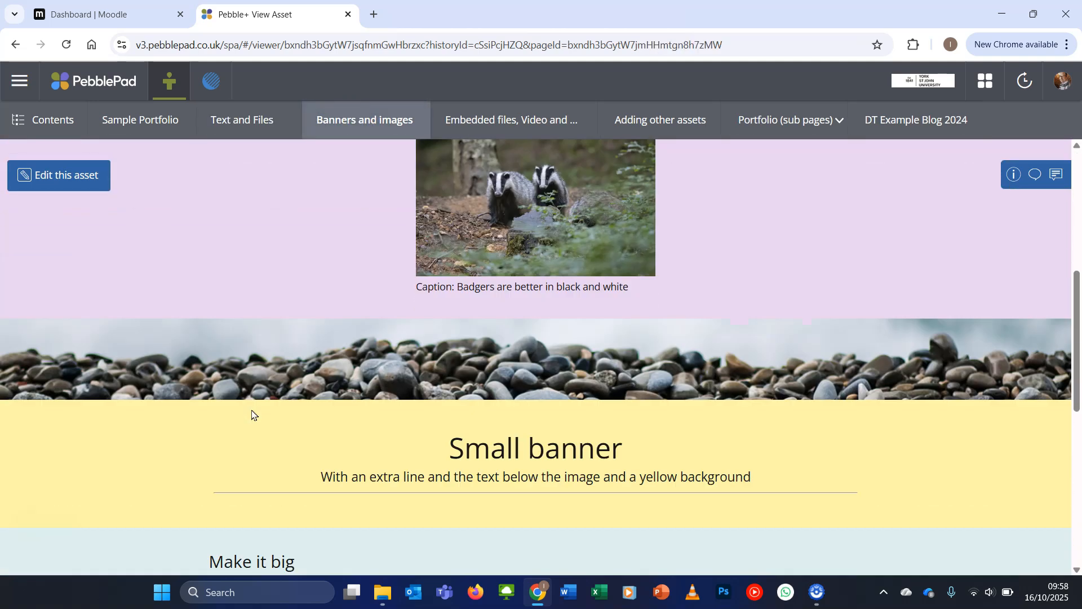
scroll(251, 413, "down", 4)
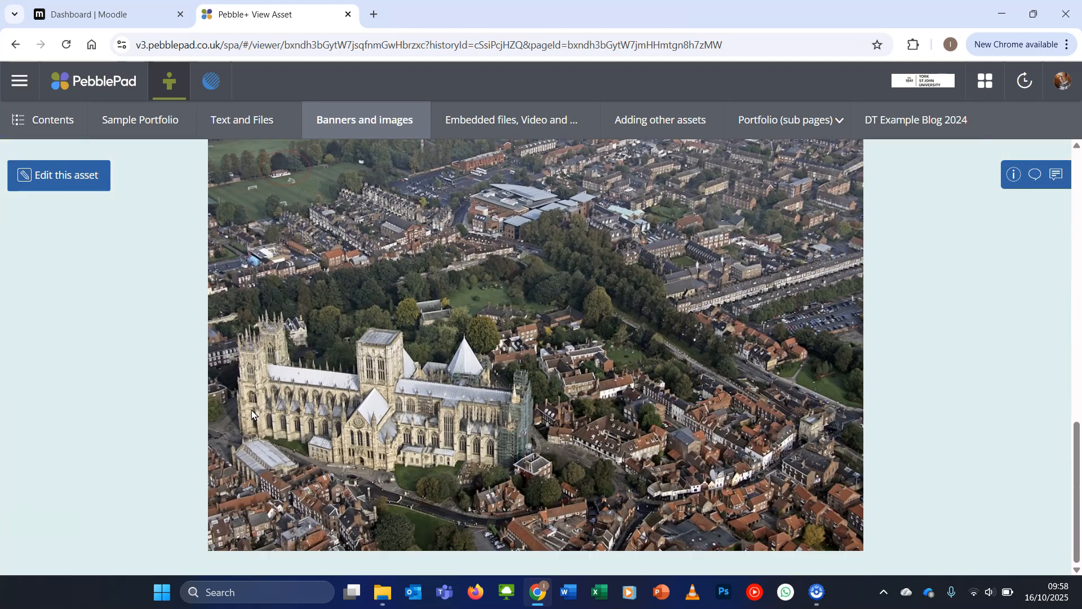
Review the embedded files, video and audio page, including its Padlet, map, YouTube, OneDrive and uploaded video sections
left_click(483, 118)
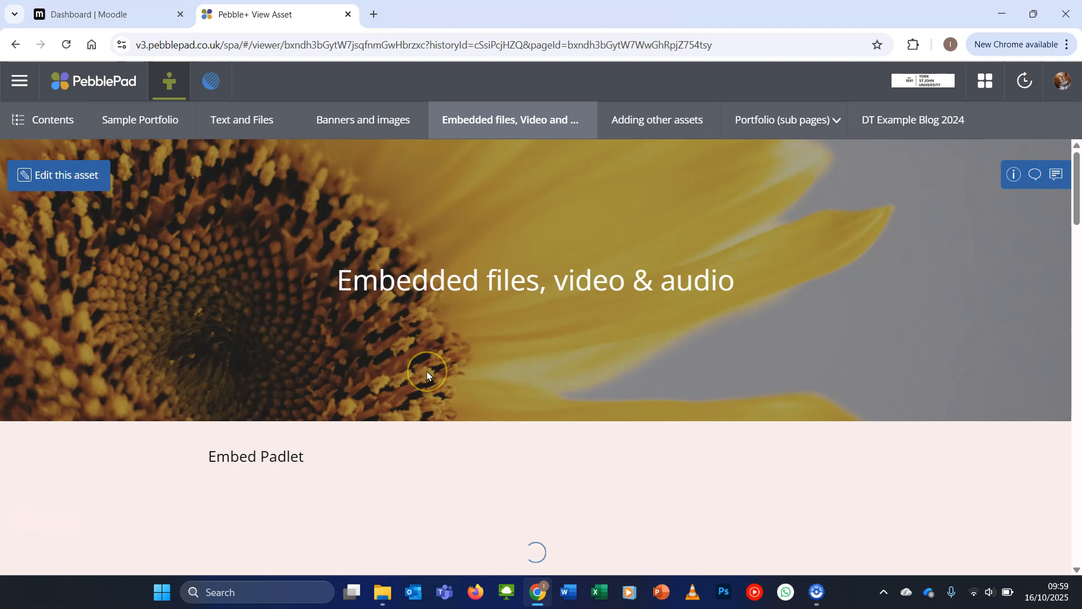
scroll(427, 370, "down", 4)
scroll(150, 397, "down", 10)
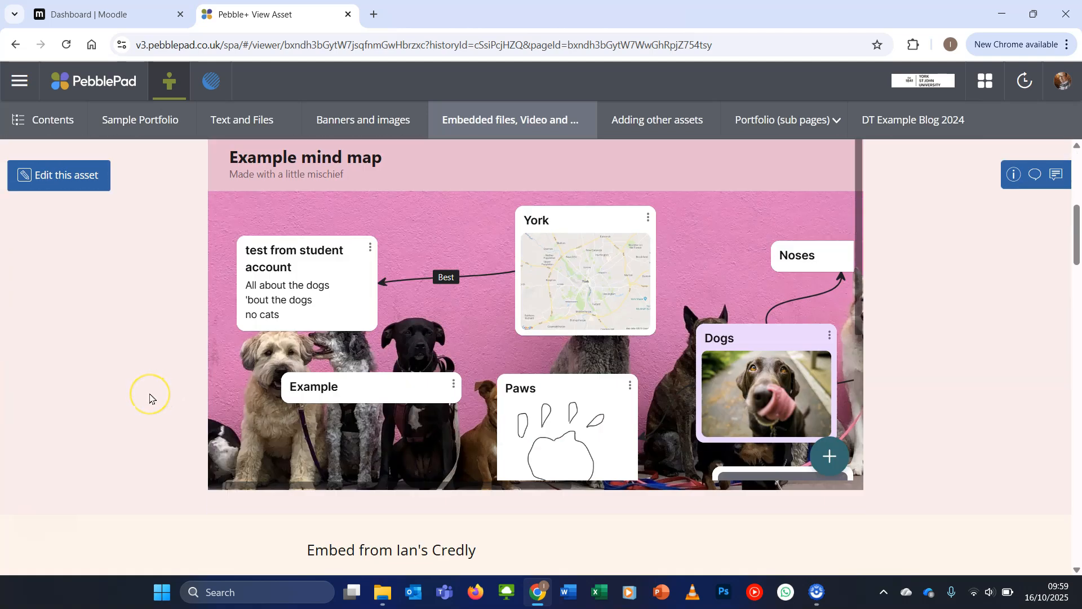
scroll(150, 397, "down", 12)
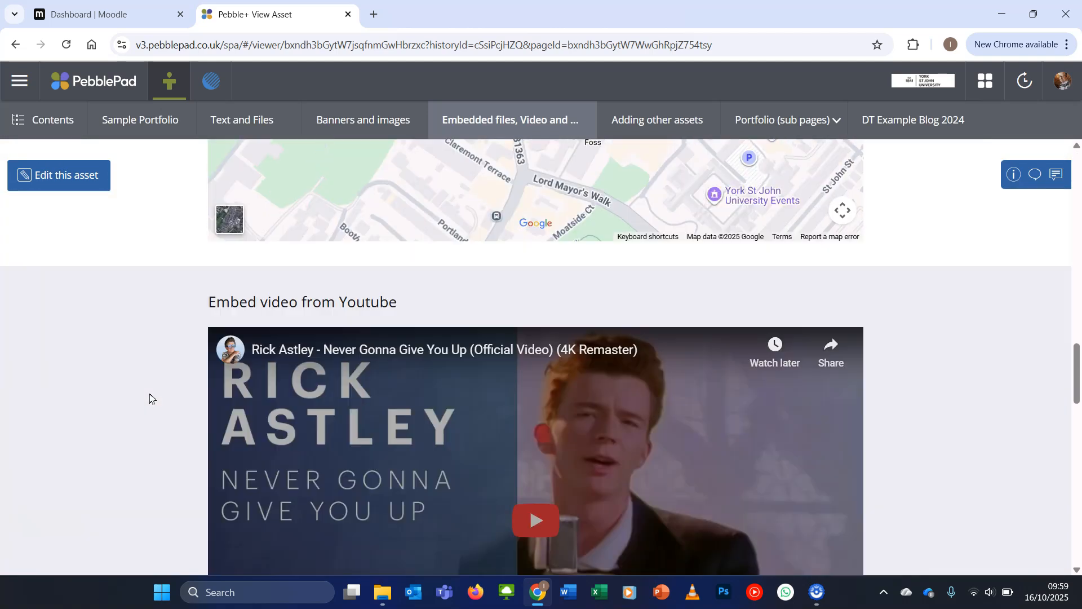
scroll(150, 398, "down", 6)
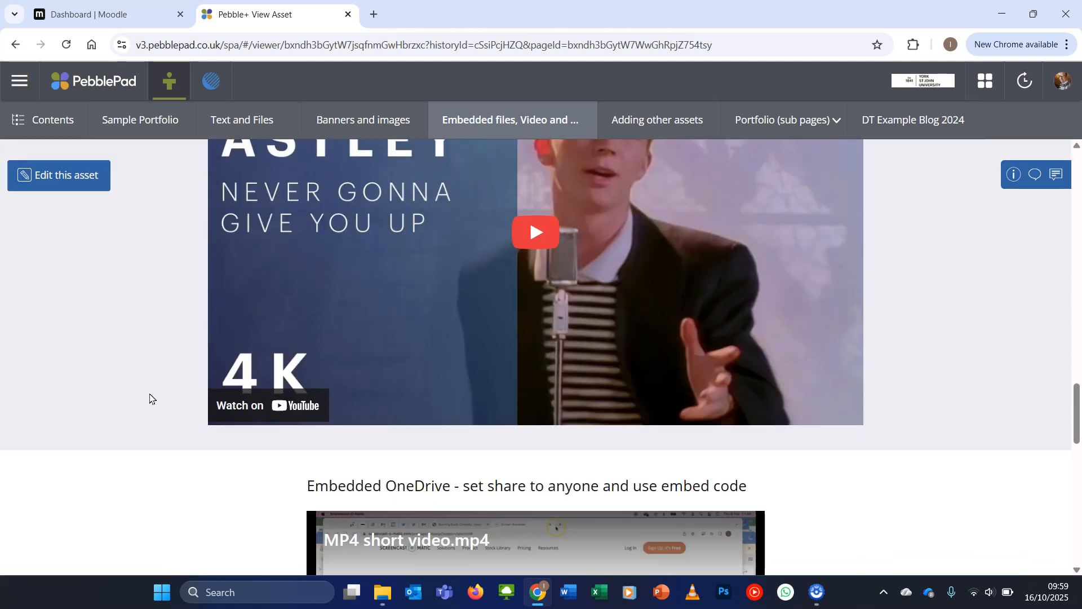
scroll(150, 398, "down", 2)
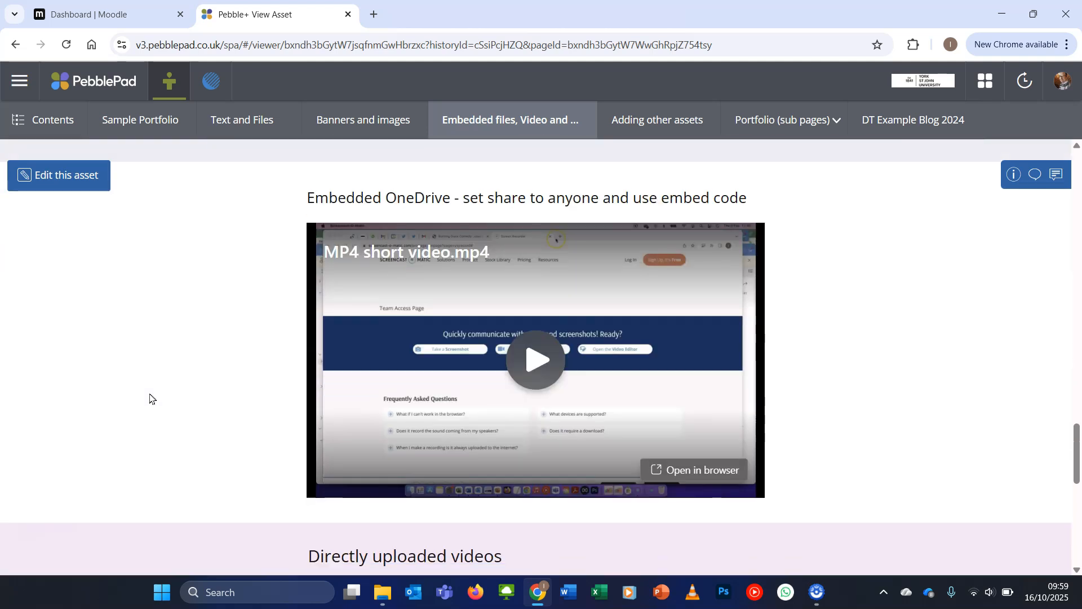
scroll(150, 399, "down", 5)
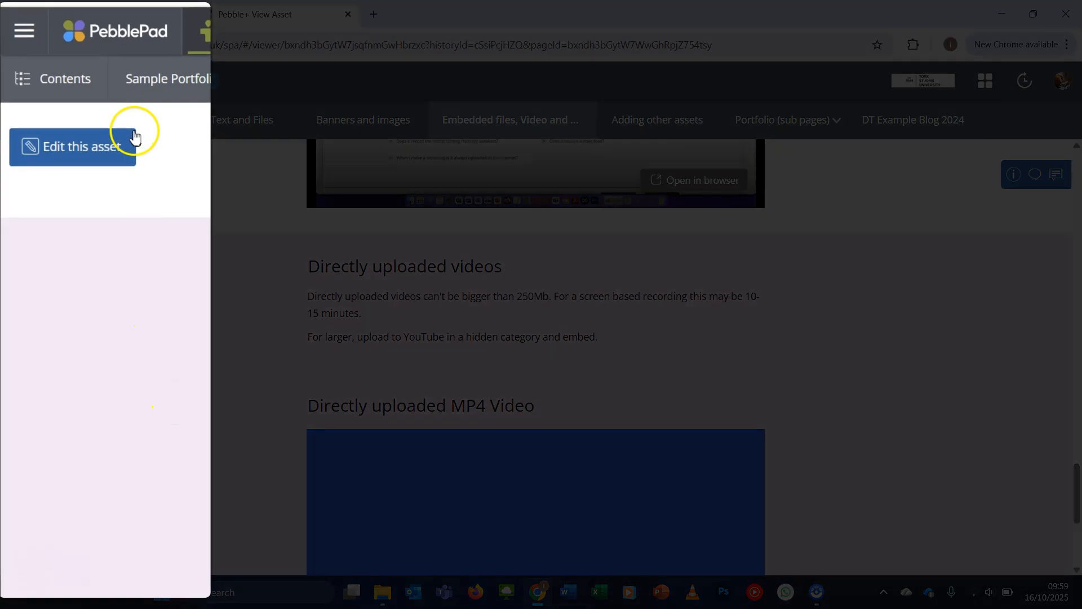
Create a new portfolio and add a second blank page to it
left_click(35, 40)
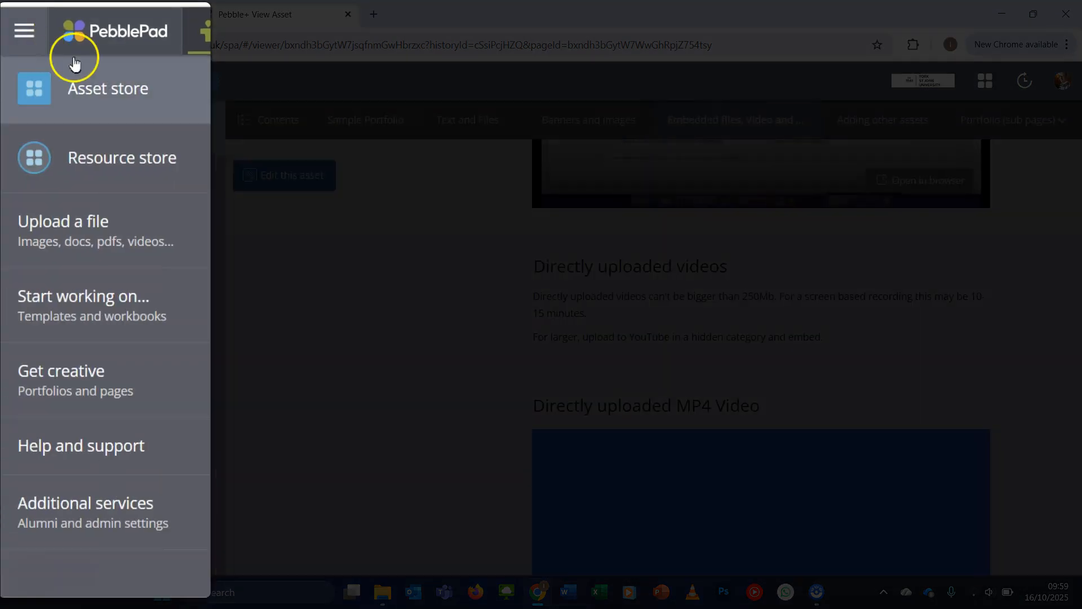
left_click(135, 363)
left_click(150, 465)
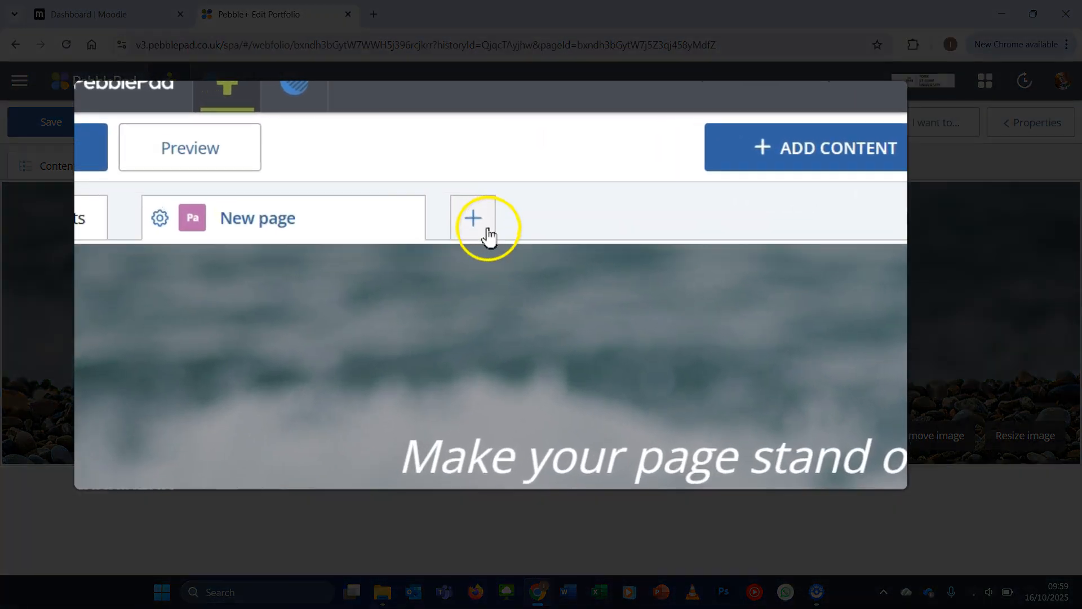
left_click(486, 231)
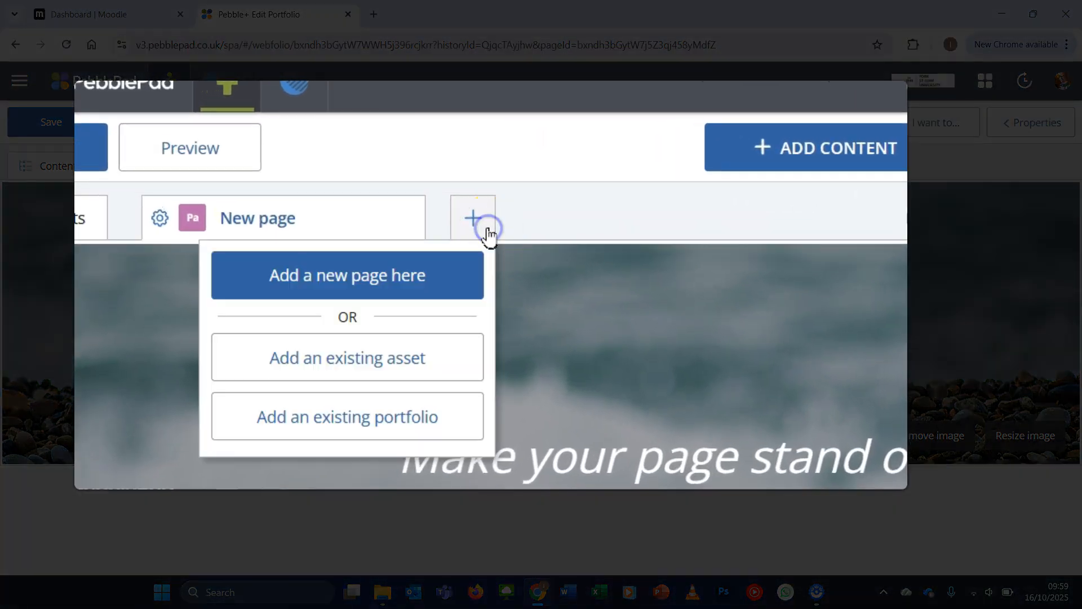
left_click(448, 271)
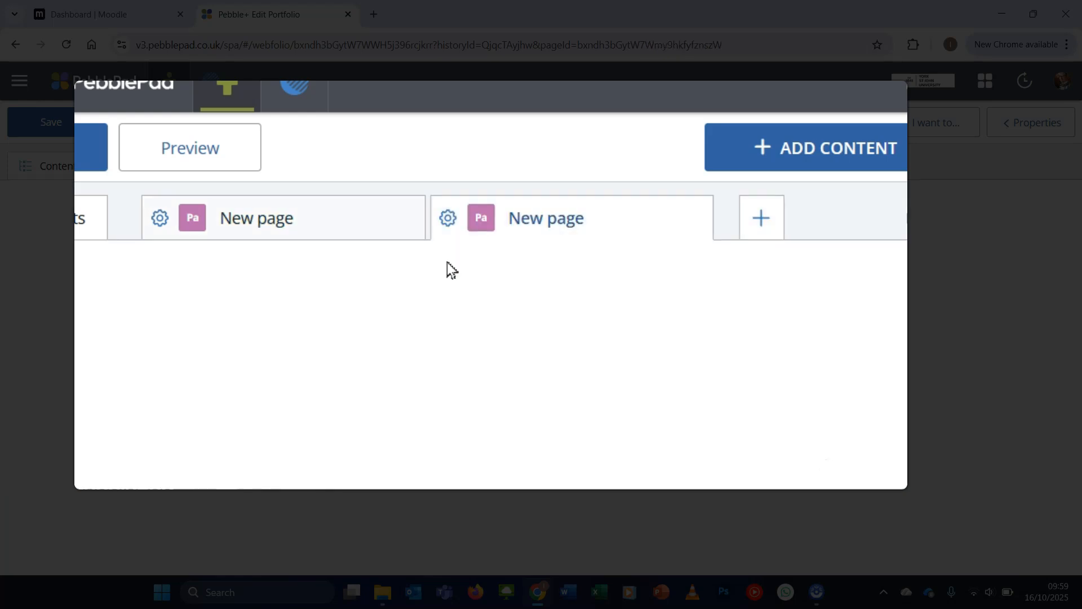
Rename the portfolio's first page as "Page 1 Introduction"
left_click(161, 230)
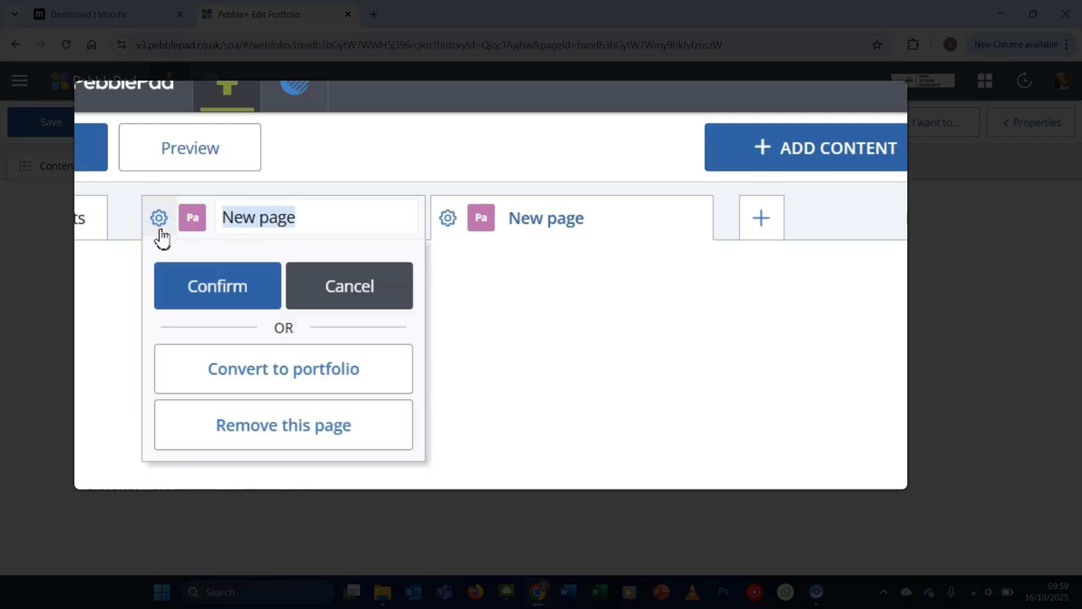
type("Page 1 Introduction")
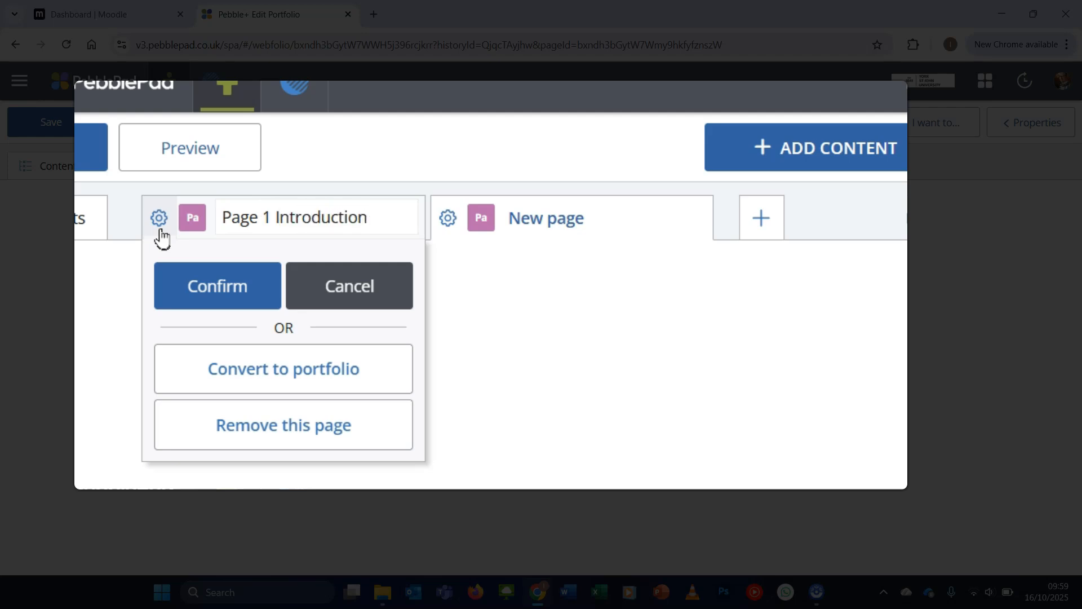
left_click(213, 283)
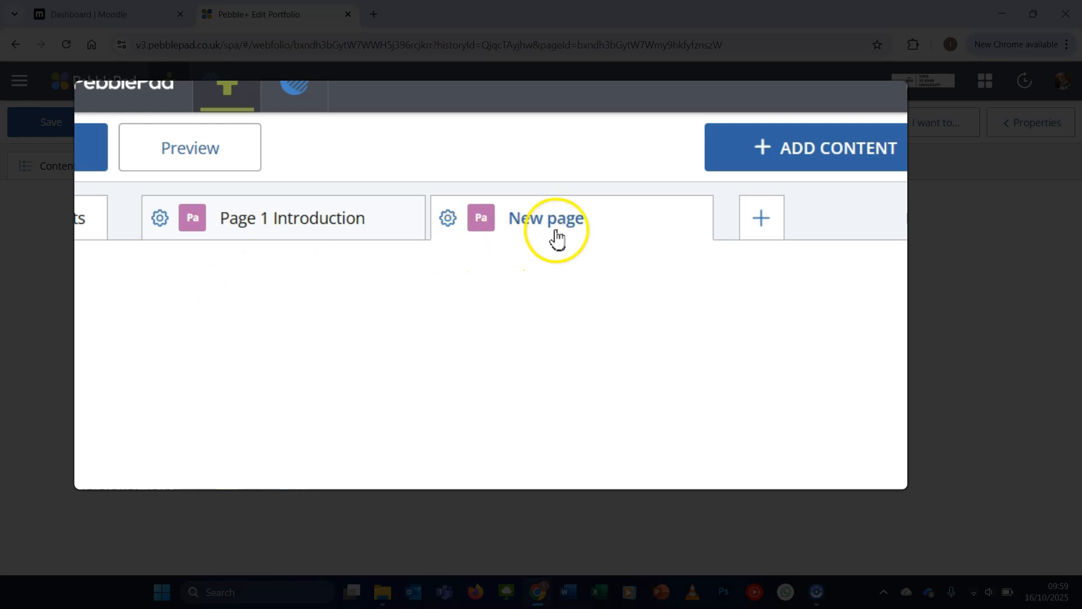
Rename the portfolio's second page as "Page 2"
left_click(455, 224)
left_click(599, 218)
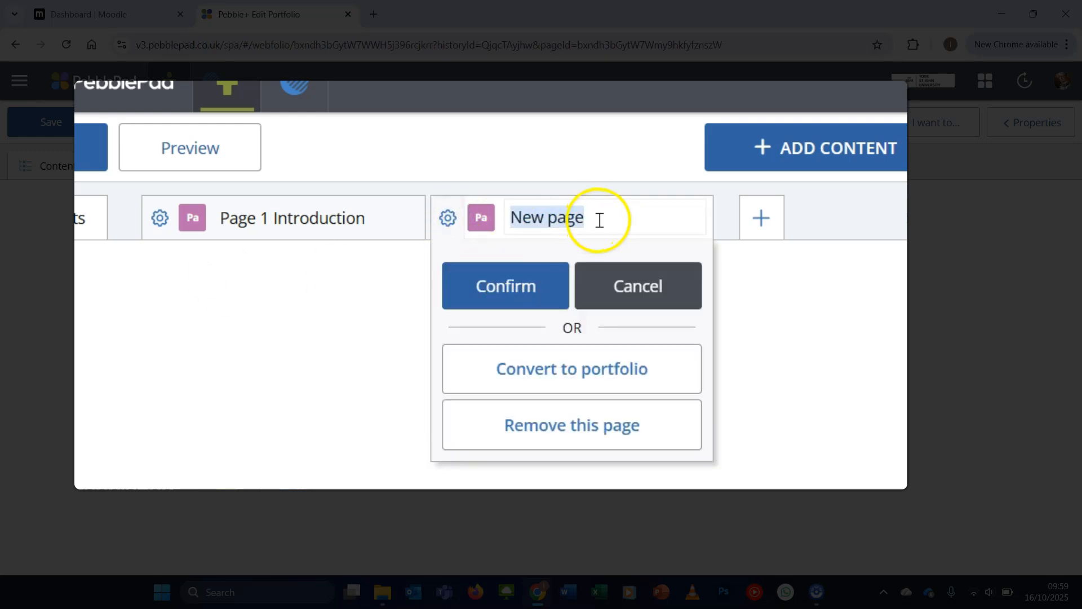
type("Page 2")
left_click(550, 280)
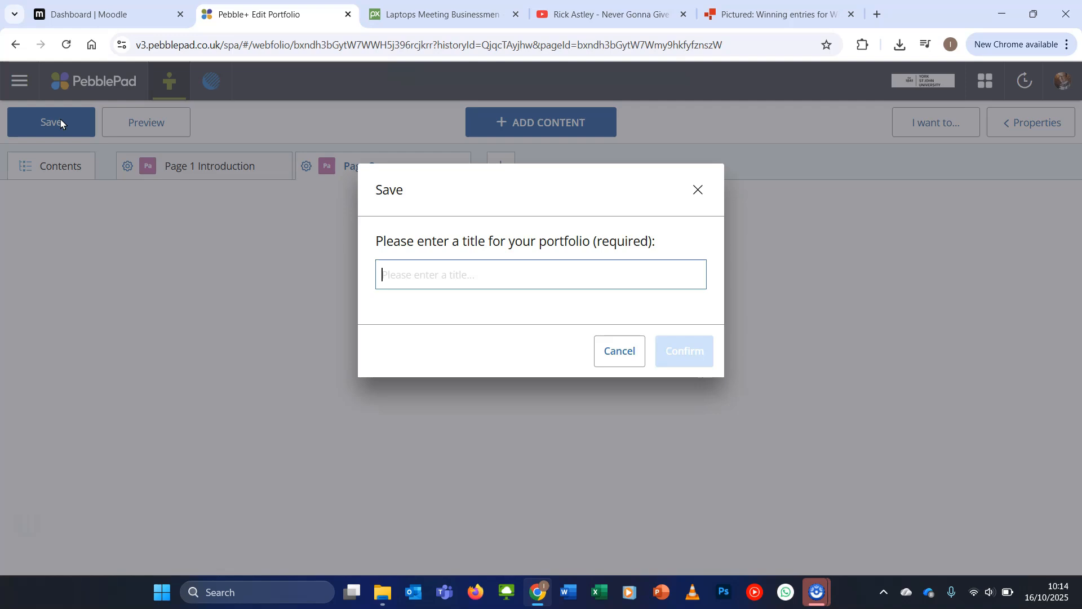
Save the portfolio with the title "Demo PebblePad Portfolio"
type("Demo PebblePad Portfolio")
left_click(674, 355)
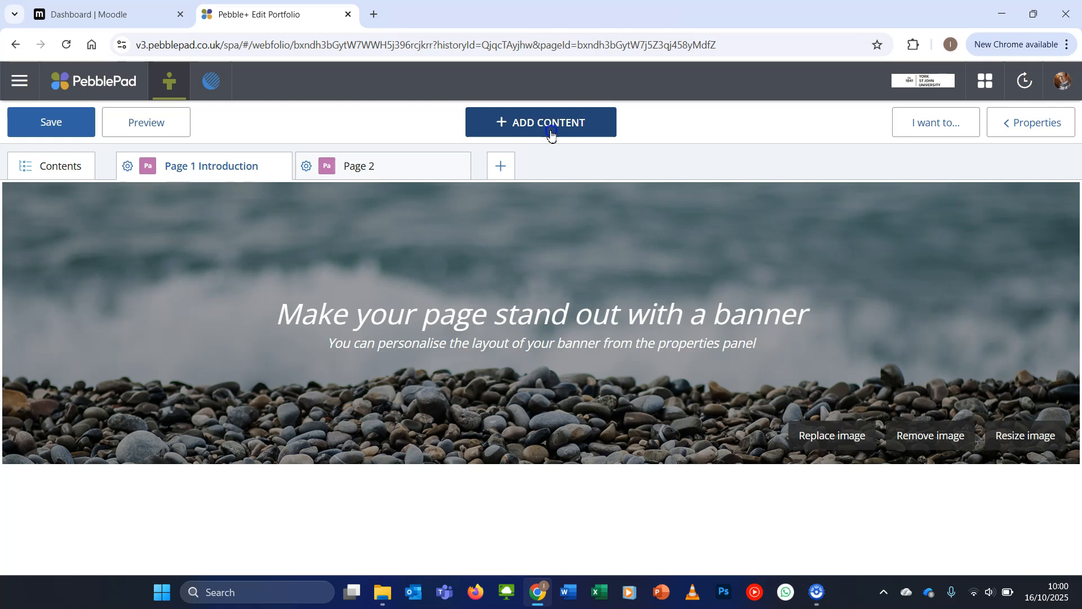
Check the available content types and set the heading of the first page's banner to "Introduction"
left_click(551, 130)
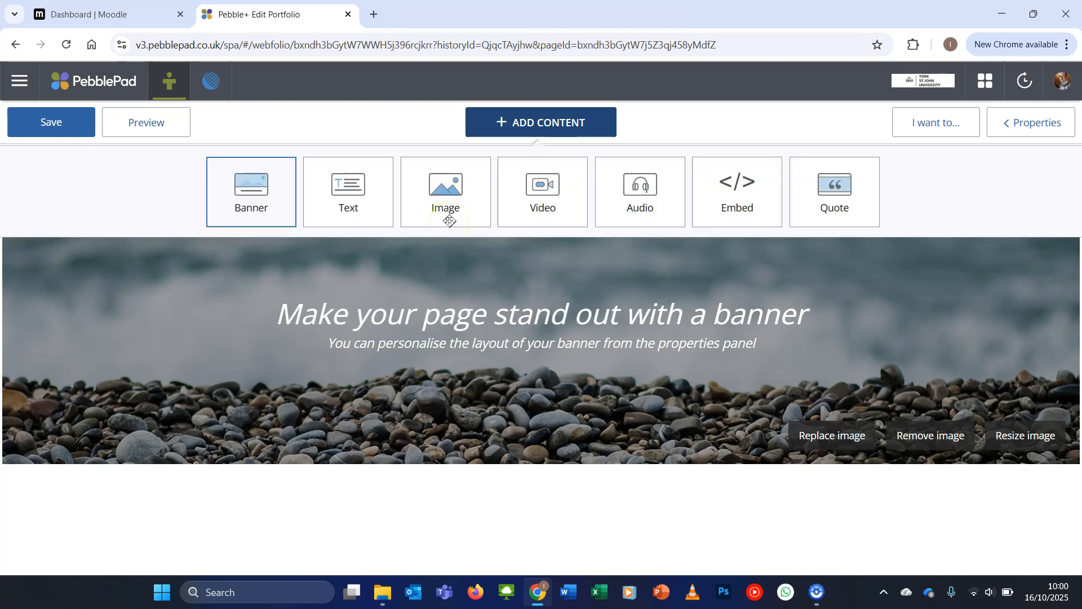
left_click(190, 275)
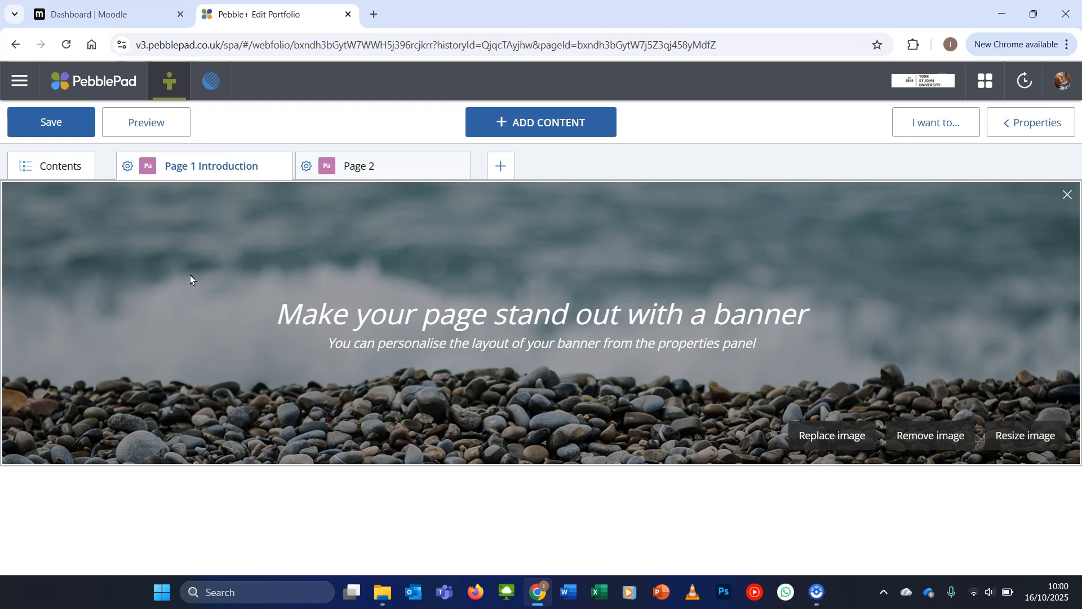
left_click(534, 320)
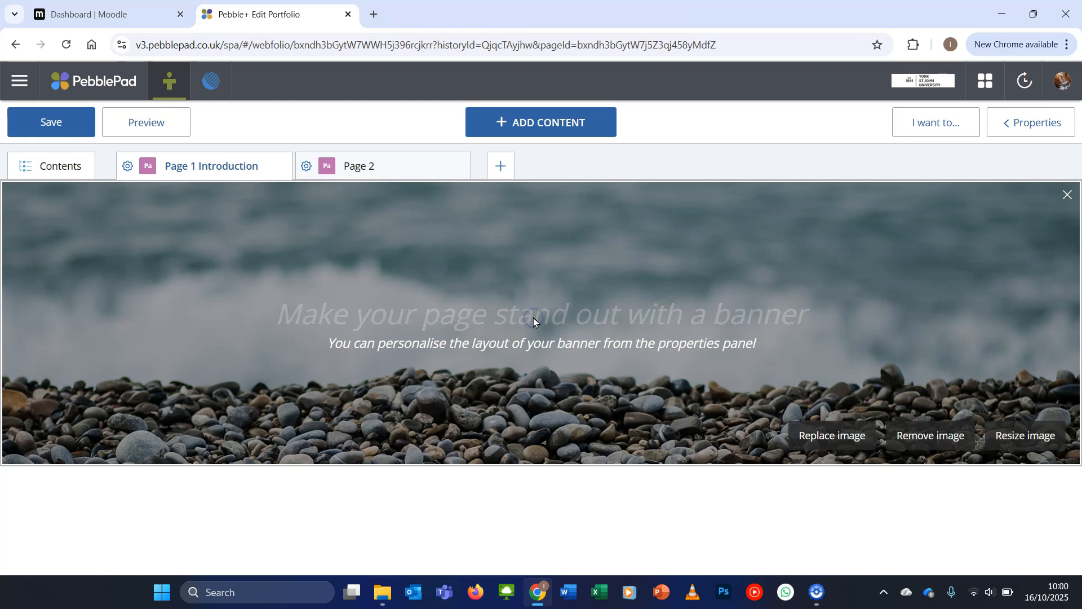
type("Intr")
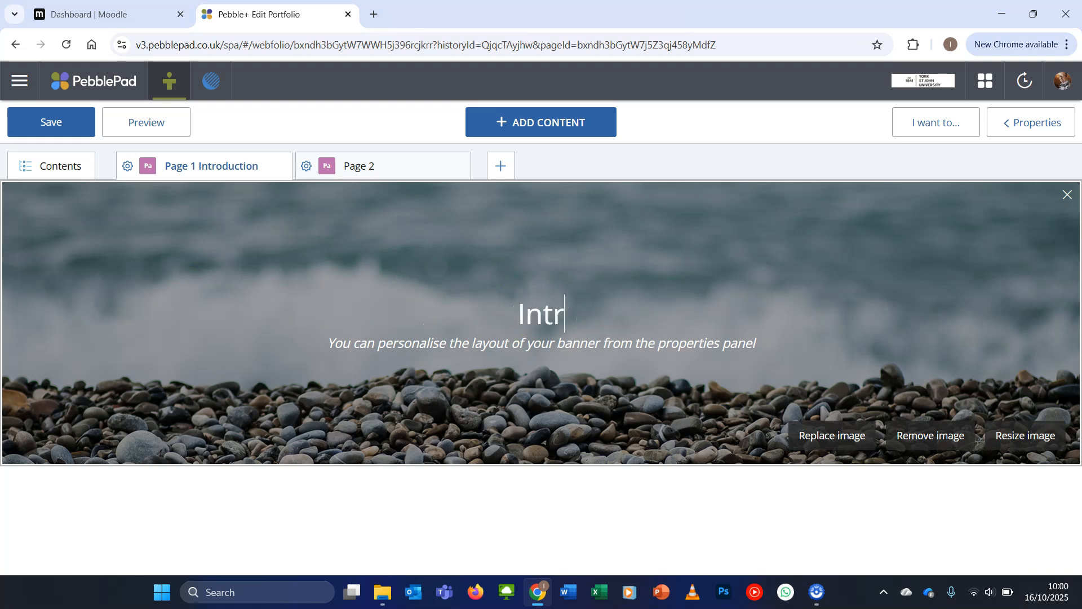
type("od")
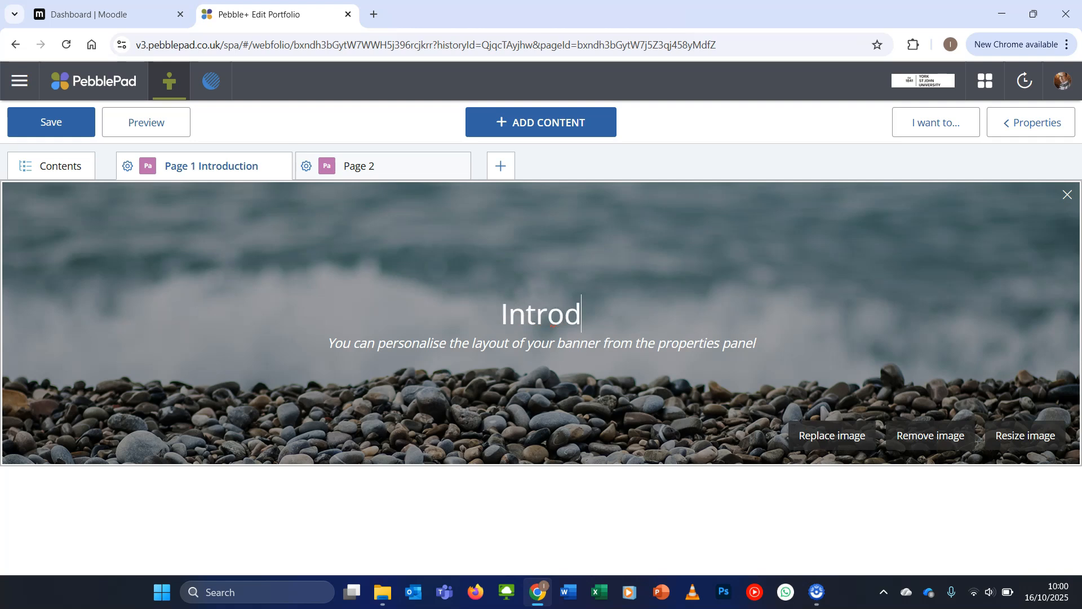
type("uction")
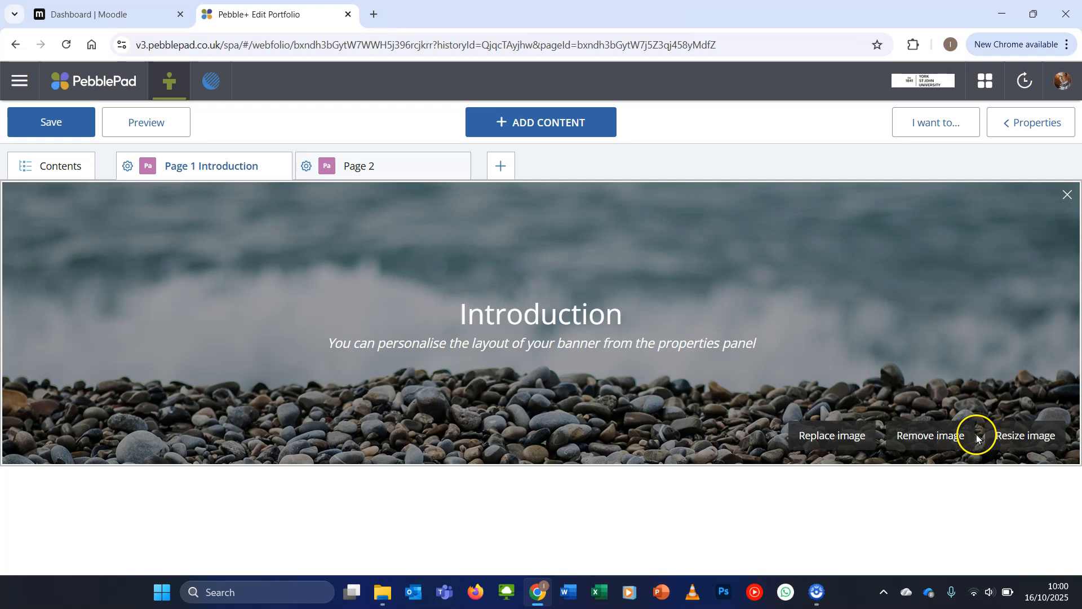
Replace the Introduction banner's image with the stock banner picture of wooden planks and a pair of glasses
left_click(839, 441)
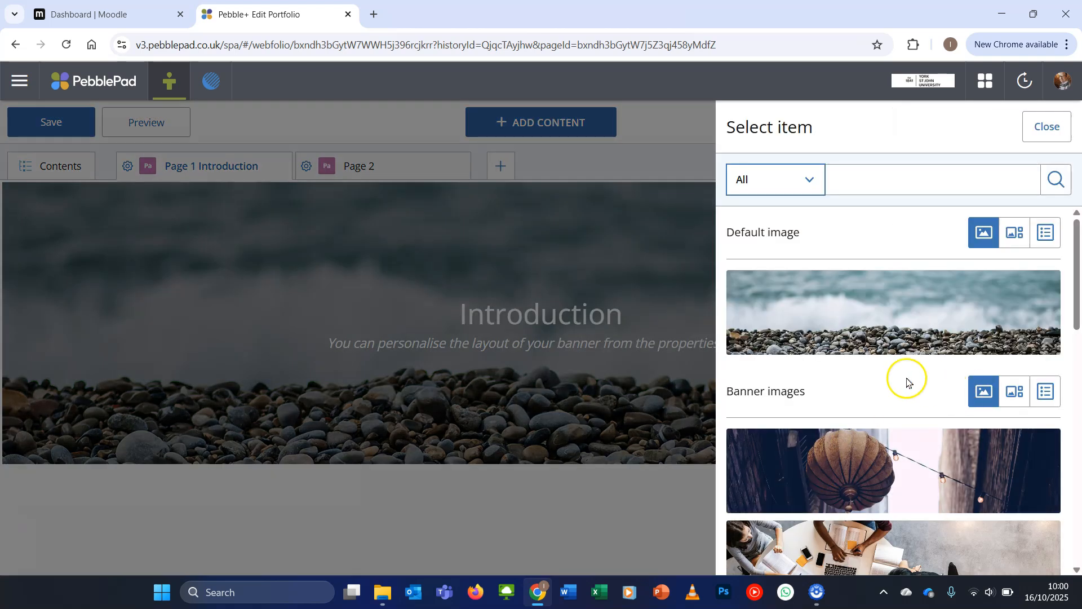
scroll(906, 380, "down", 3)
scroll(906, 379, "down", 4)
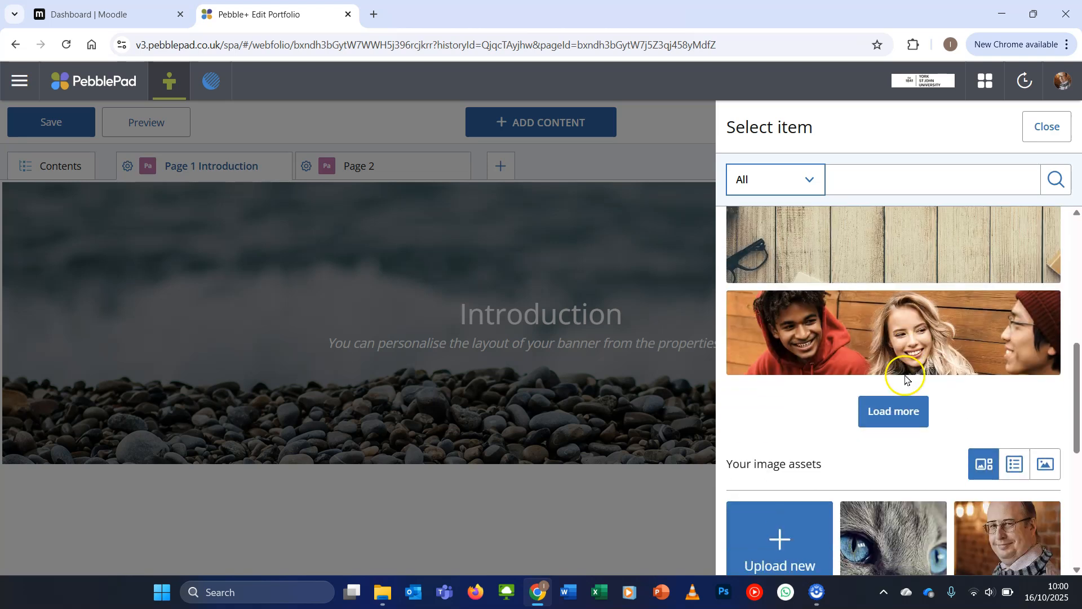
left_click(874, 265)
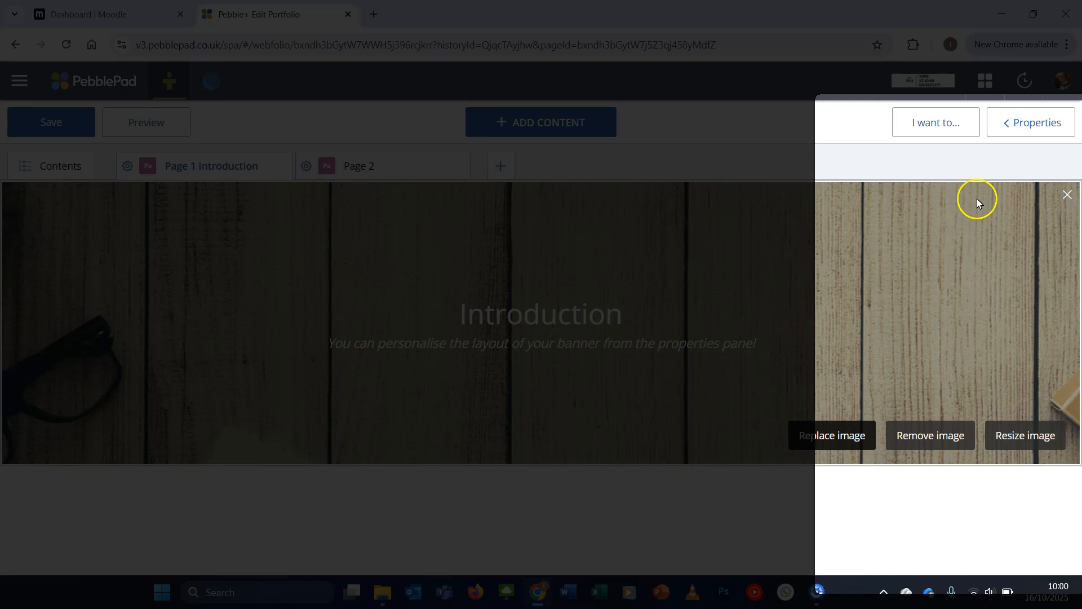
Set the Introduction banner's height to Small and turn off its sub-title in the banner block properties
left_click(1038, 129)
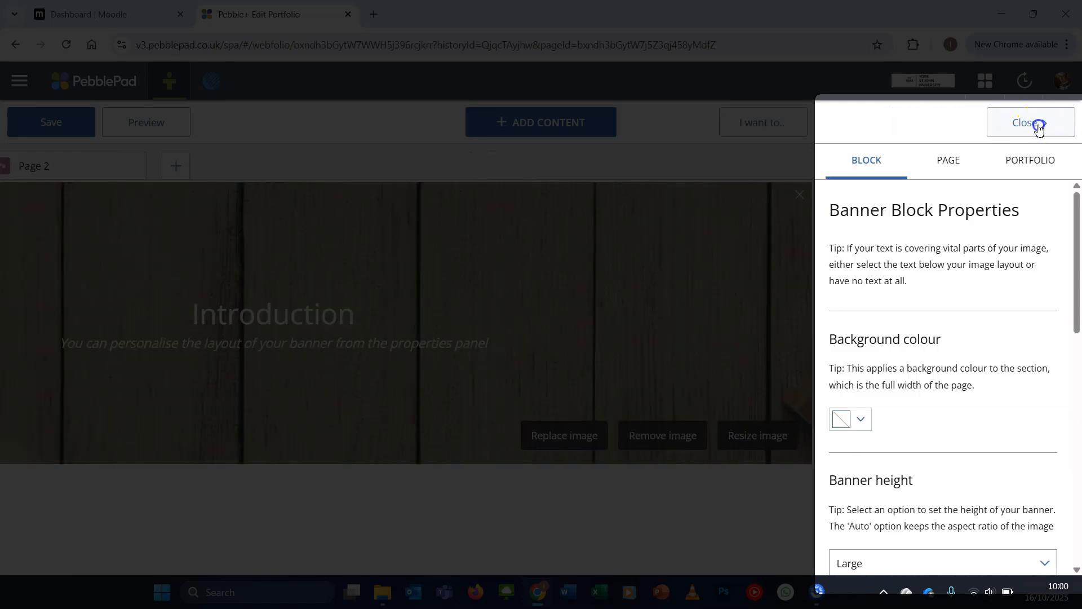
scroll(920, 405, "down", 2)
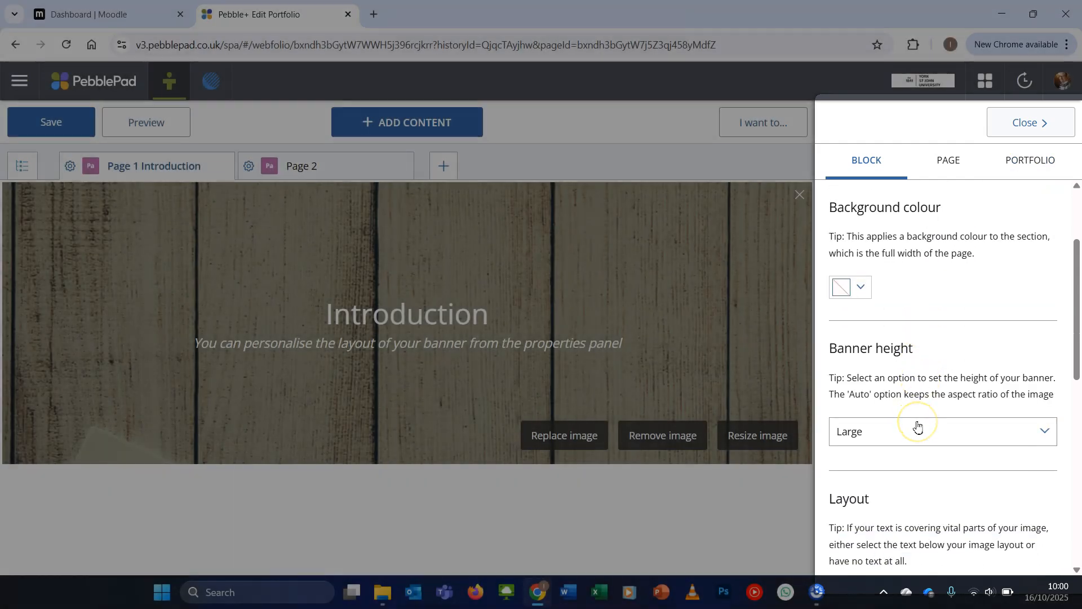
left_click(918, 429)
left_click(914, 457)
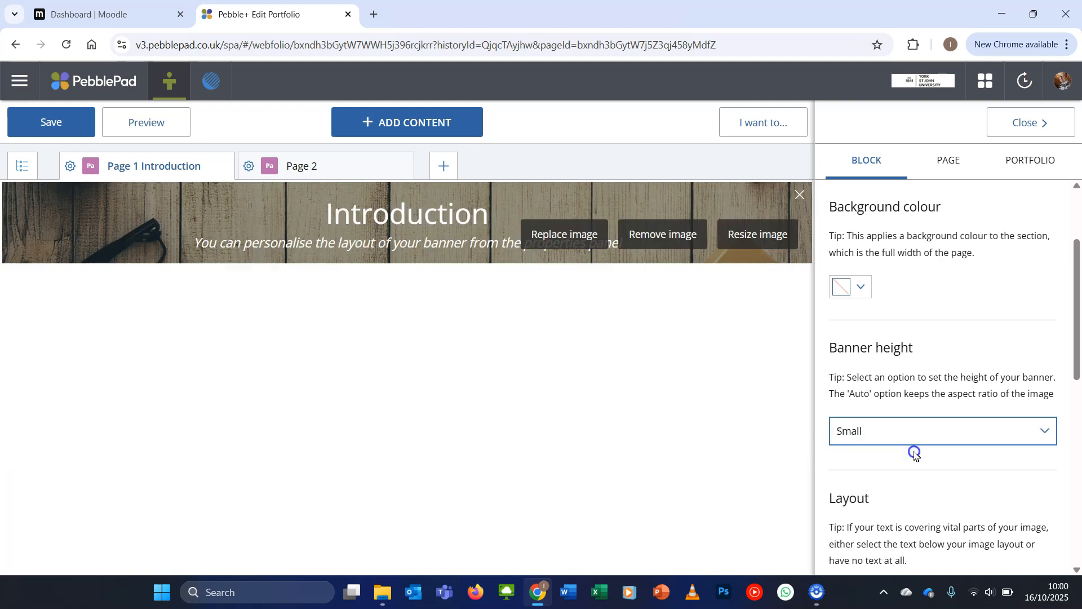
scroll(904, 494, "down", 3)
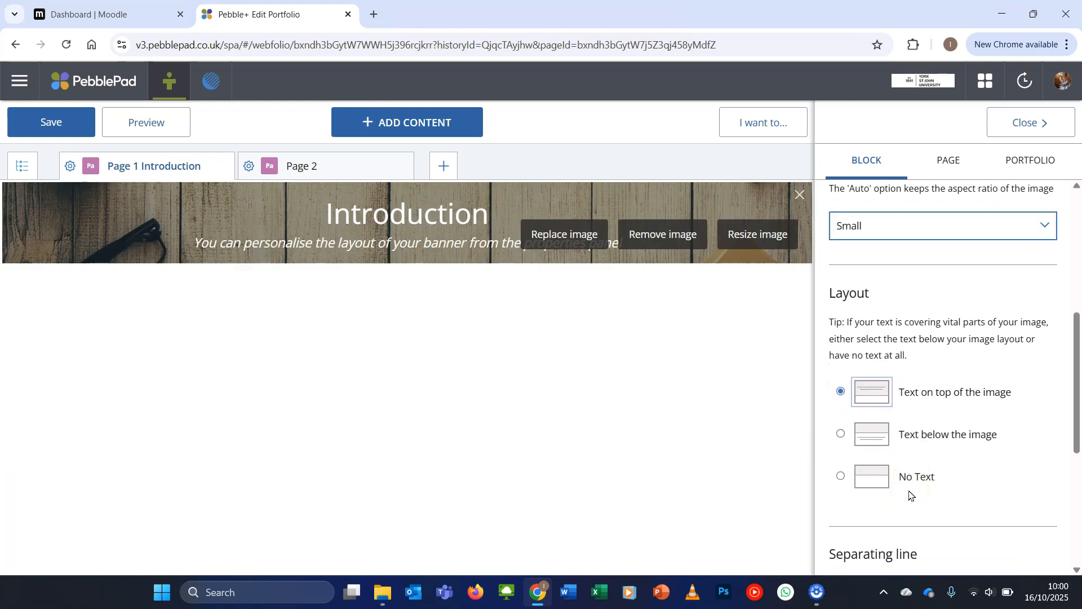
scroll(860, 530, "down", 3)
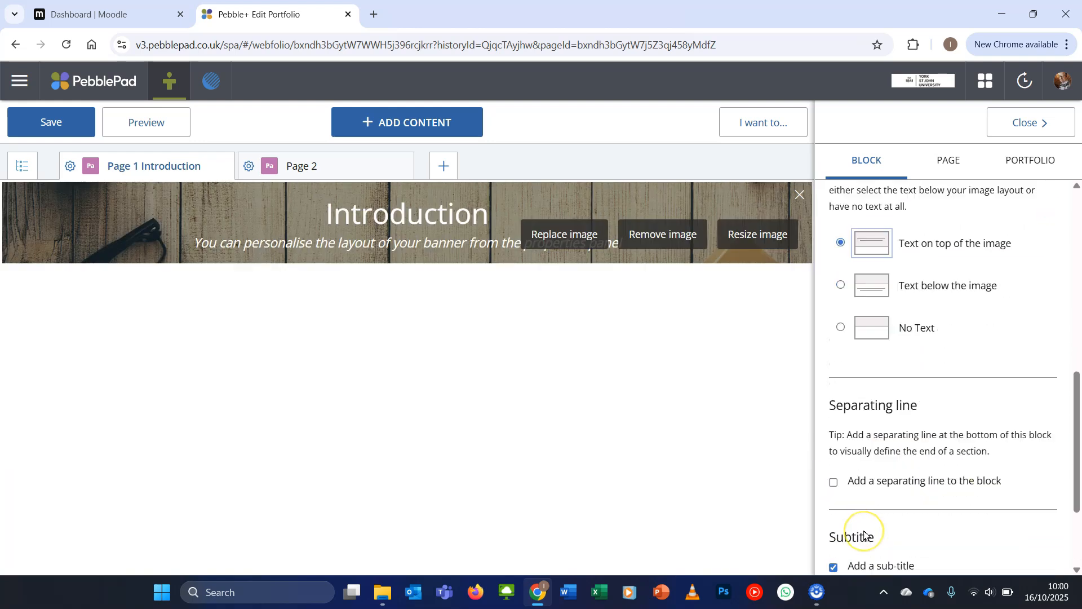
left_click(833, 508)
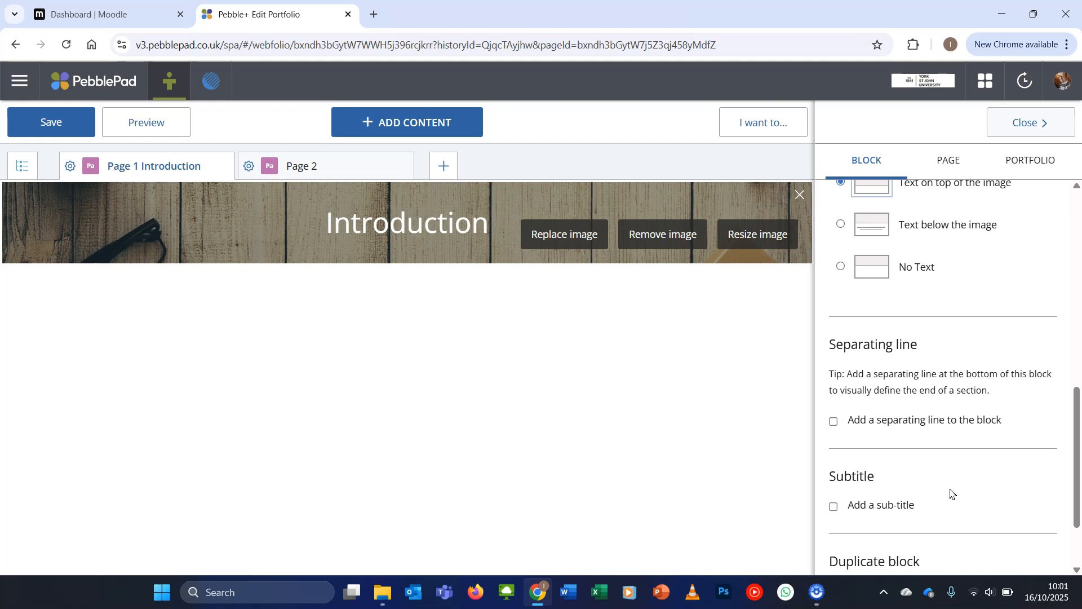
left_click(1052, 128)
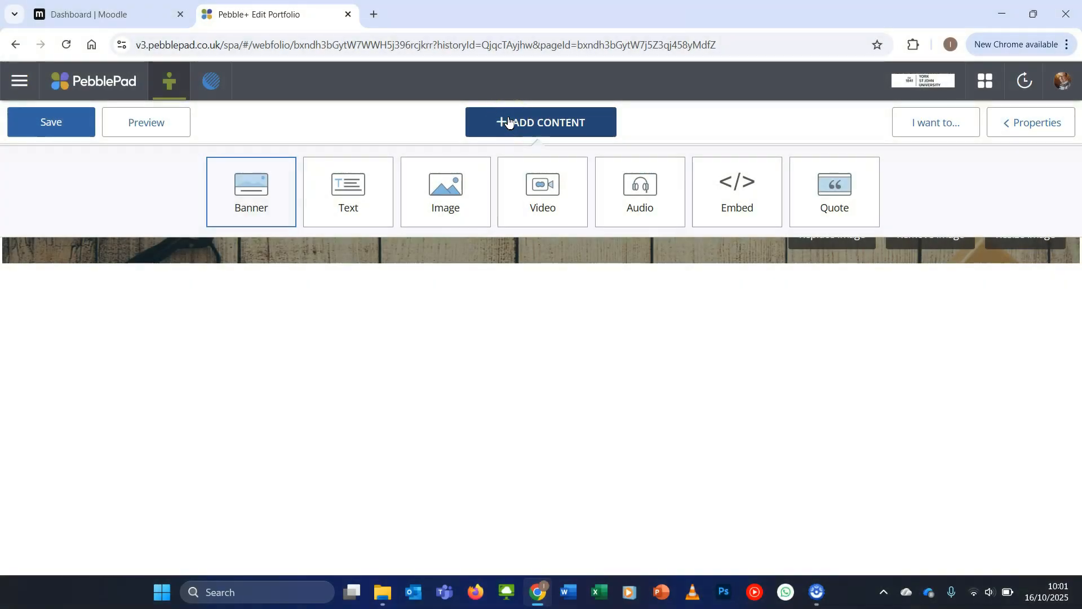
Add a text block below the Introduction banner containing "Here you can type"
left_click(366, 193)
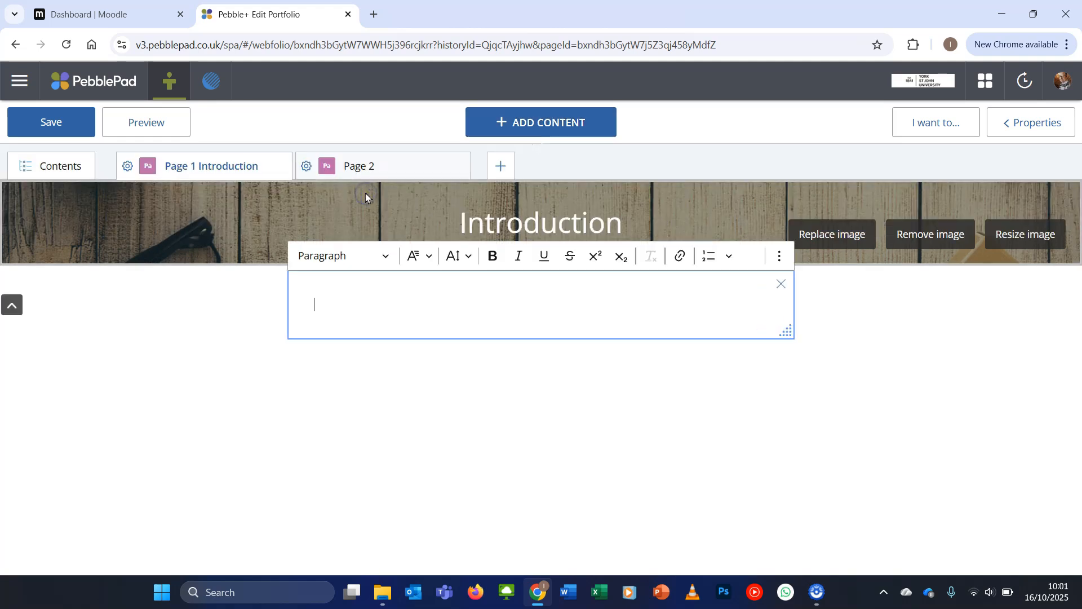
type("Here you can type")
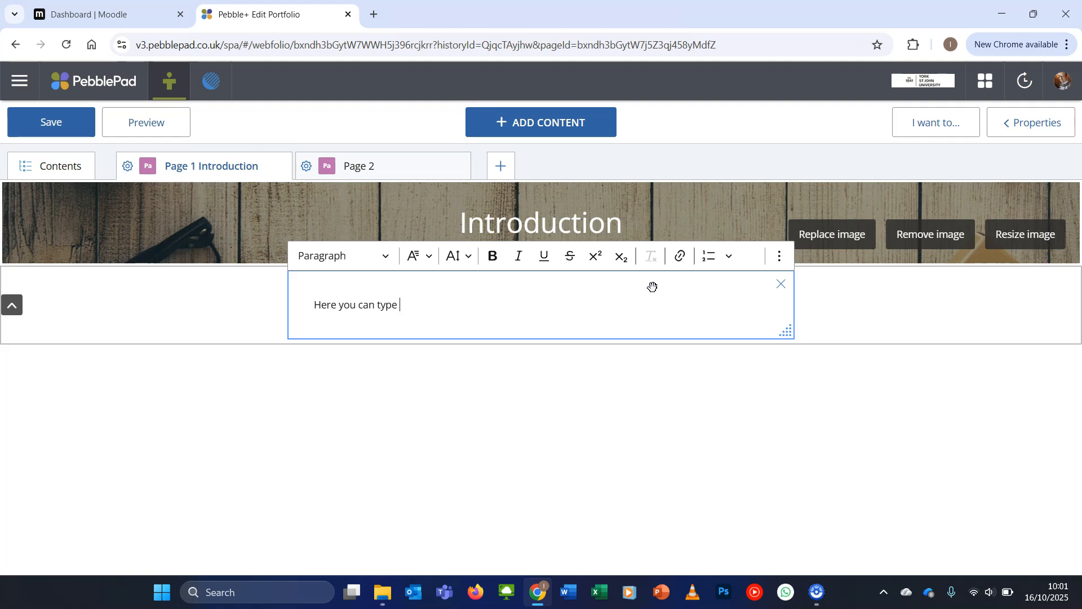
left_click(694, 277)
Give the text block a pale yellow background colour and review its title and text column options
left_click(1021, 127)
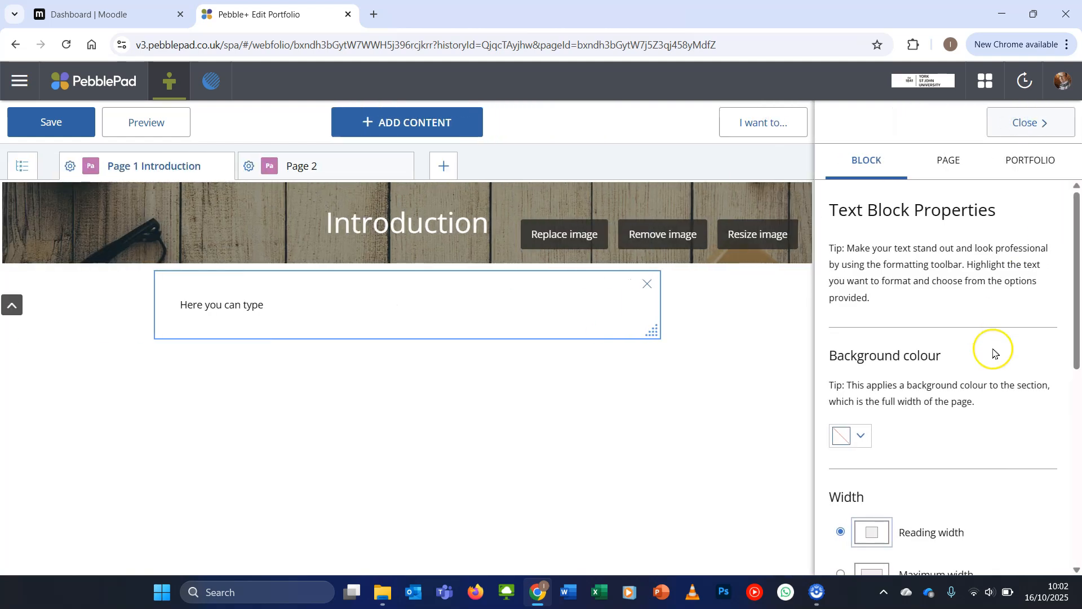
scroll(993, 352, "down", 3)
left_click(861, 289)
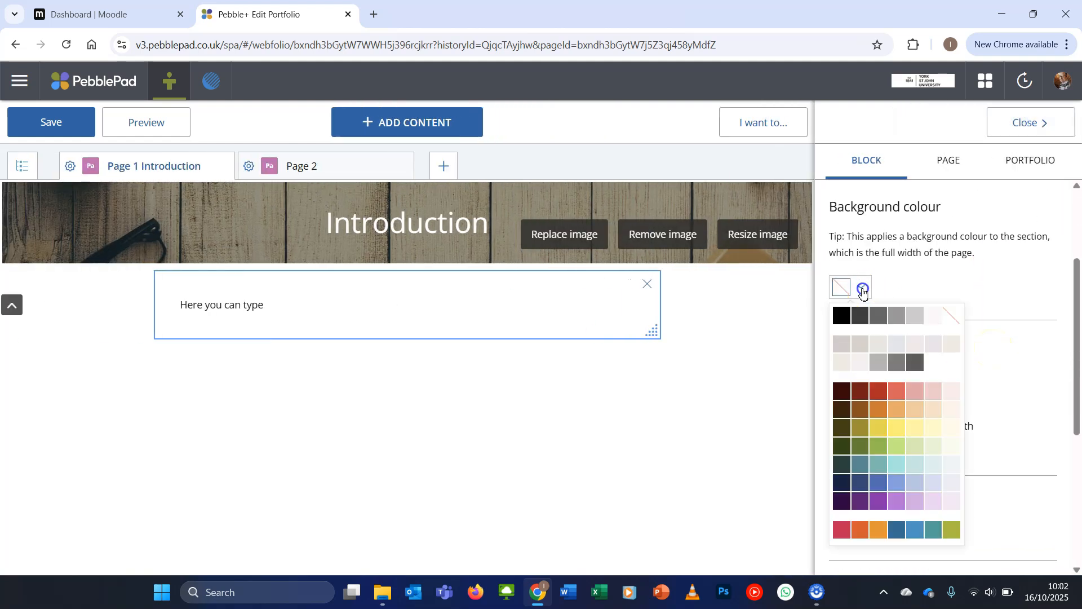
left_click(914, 433)
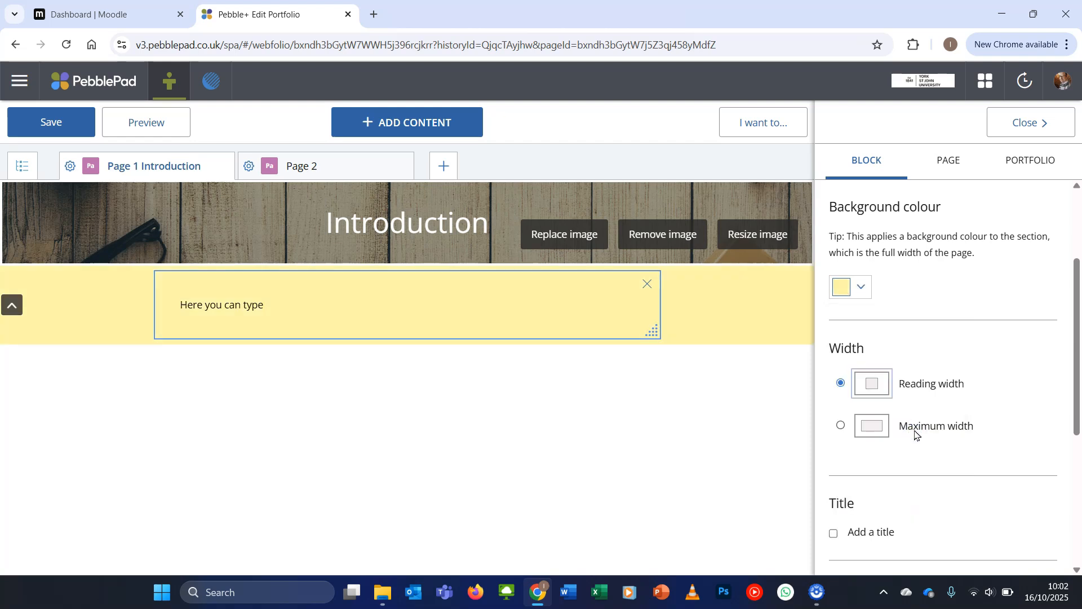
scroll(914, 434, "down", 5)
scroll(916, 434, "down", 1)
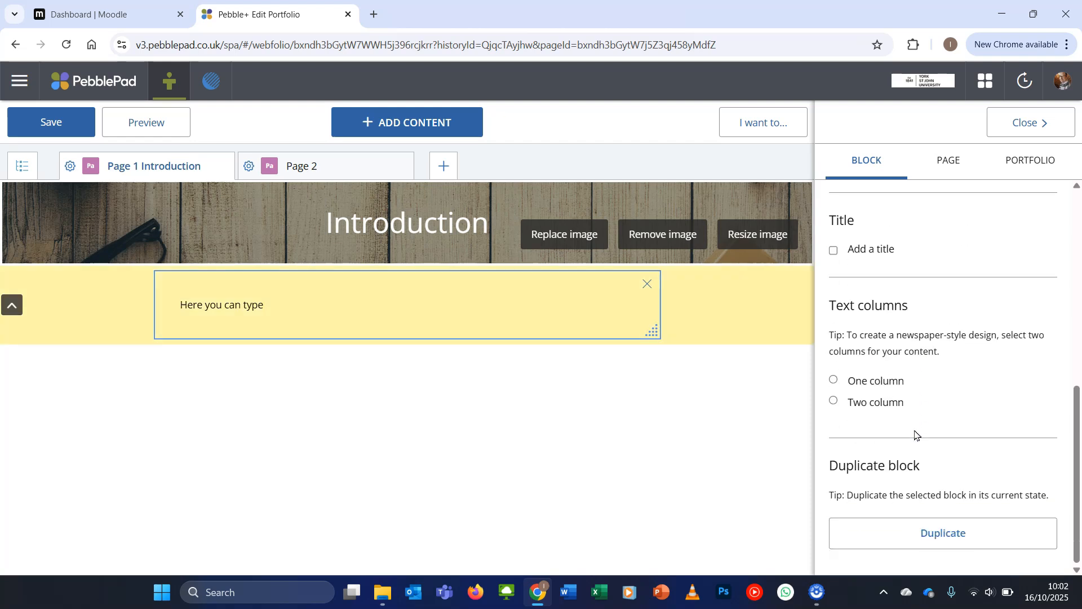
left_click(1025, 120)
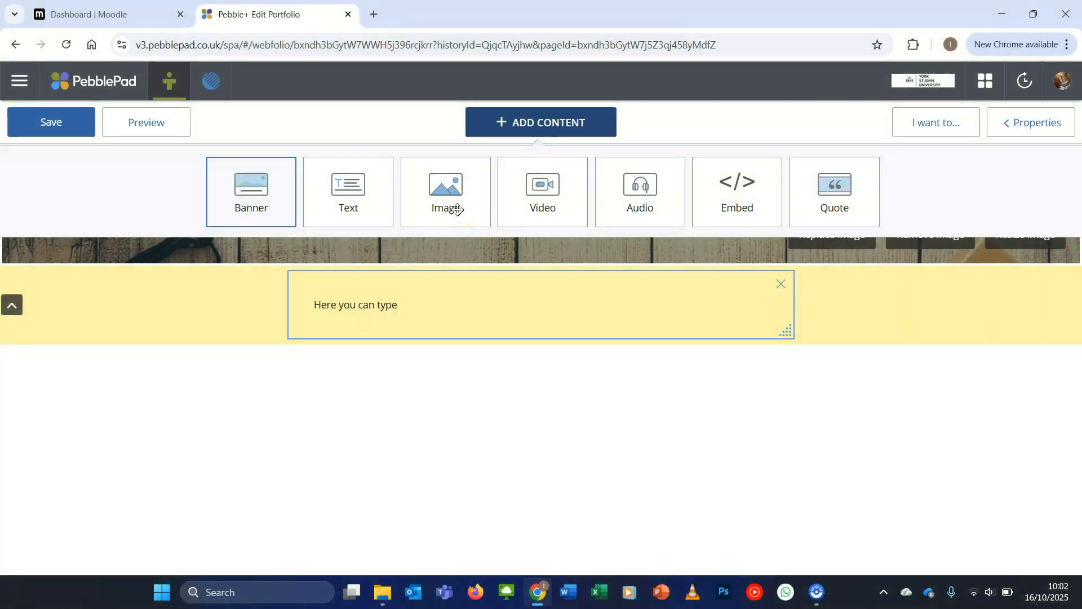
Switch to pixabay.com in a new browser tab and search for "meeting"
left_click_drag(444, 208, 421, 310)
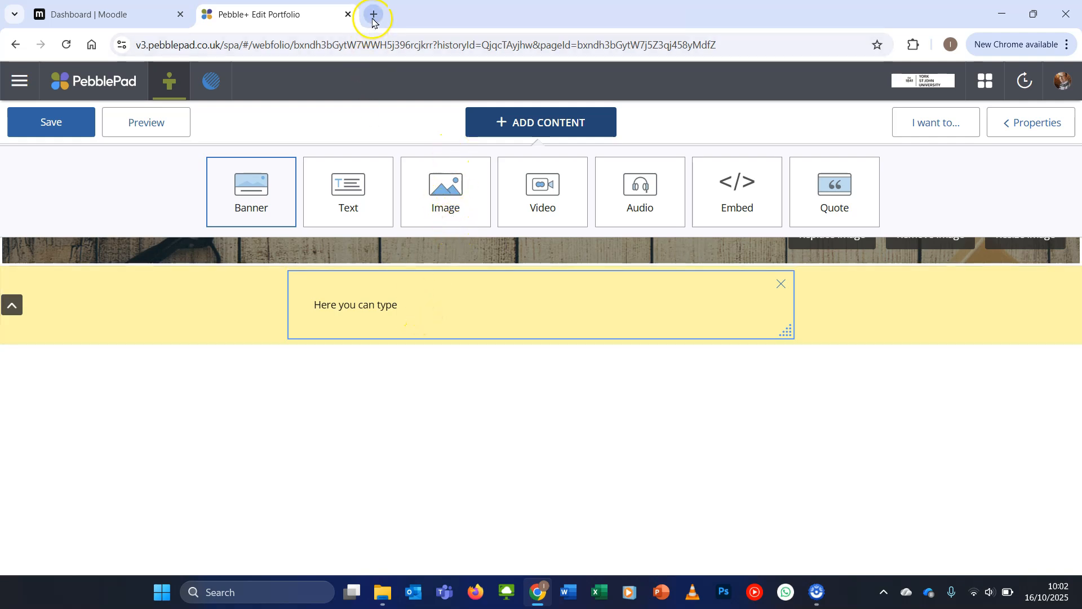
left_click(373, 14)
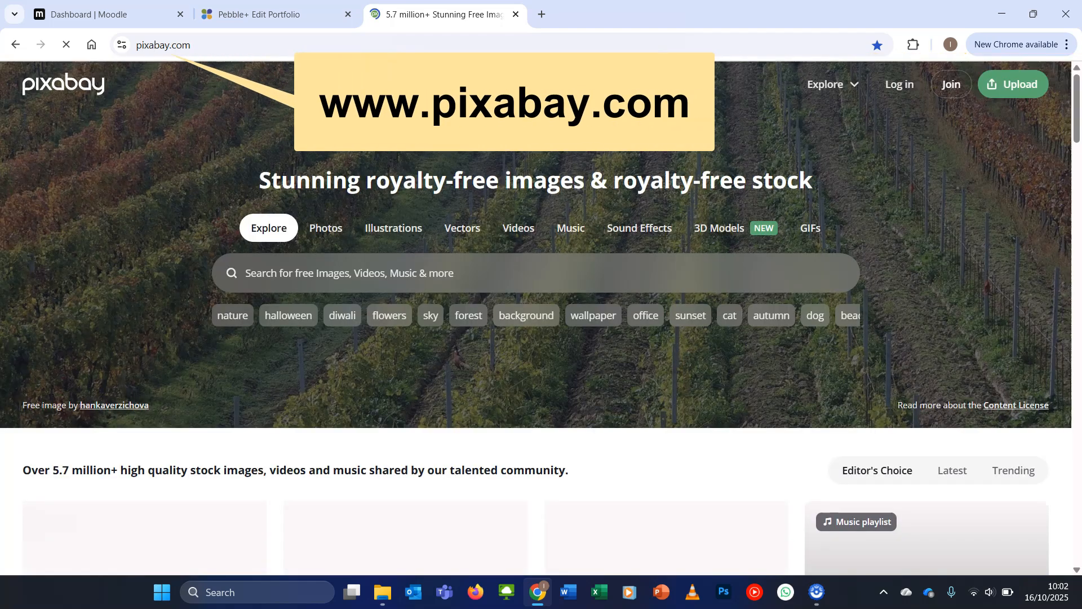
left_click(343, 274)
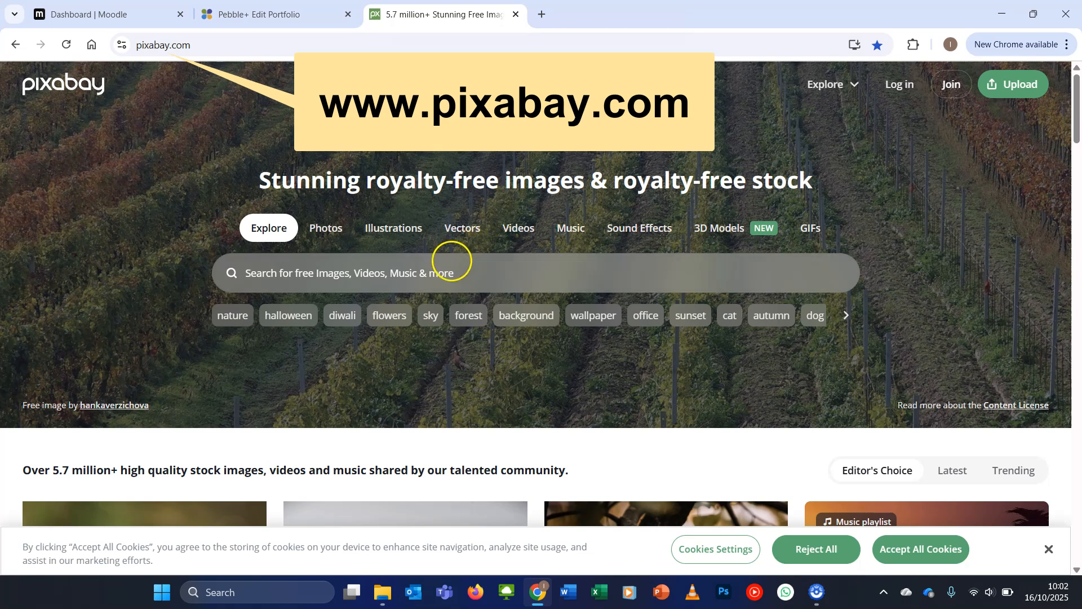
left_click(450, 262)
type("meeting")
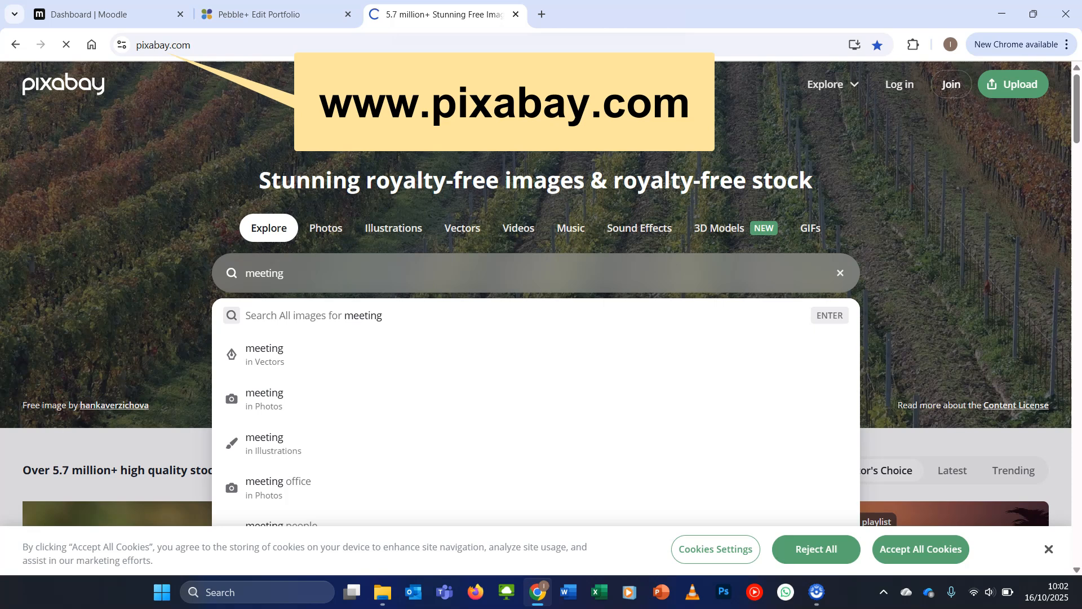
Look through the meeting search results, comparing the sponsored images with the royalty-free ones
scroll(452, 263, "down", 4)
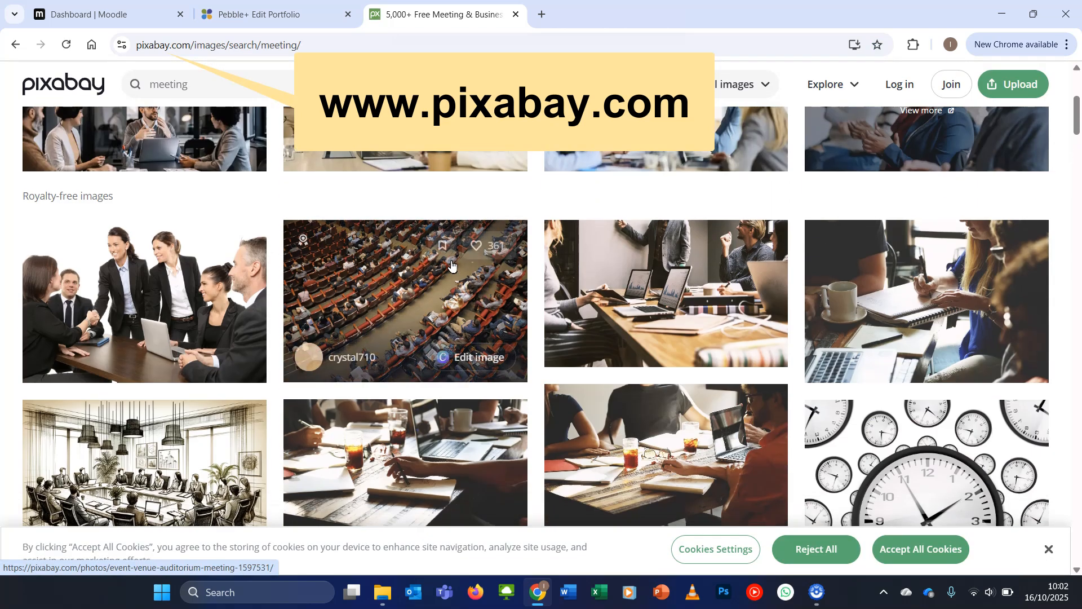
scroll(451, 262, "down", 3)
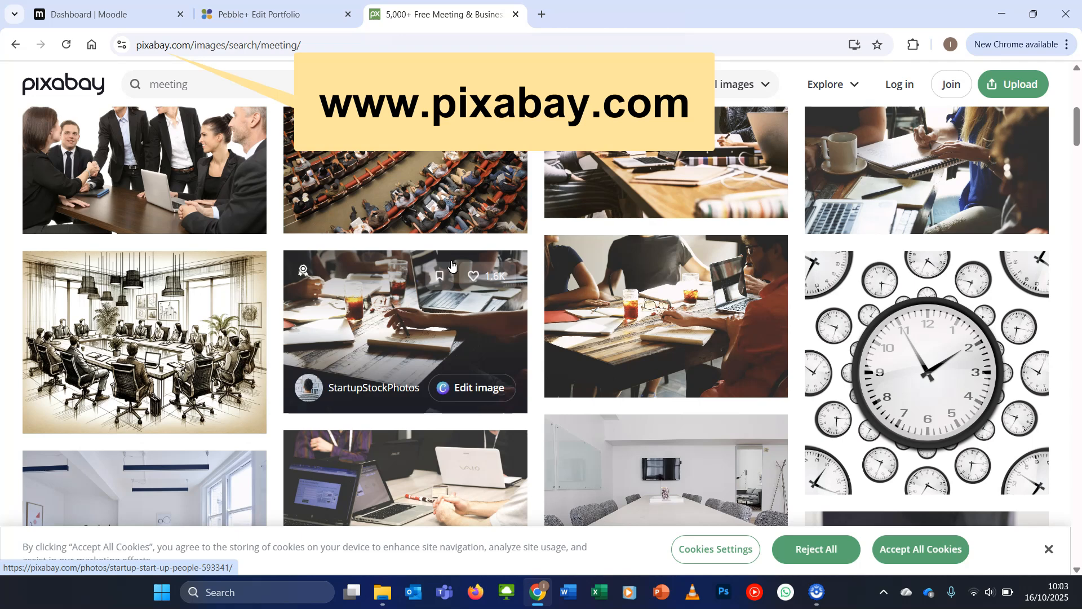
scroll(452, 262, "down", 3)
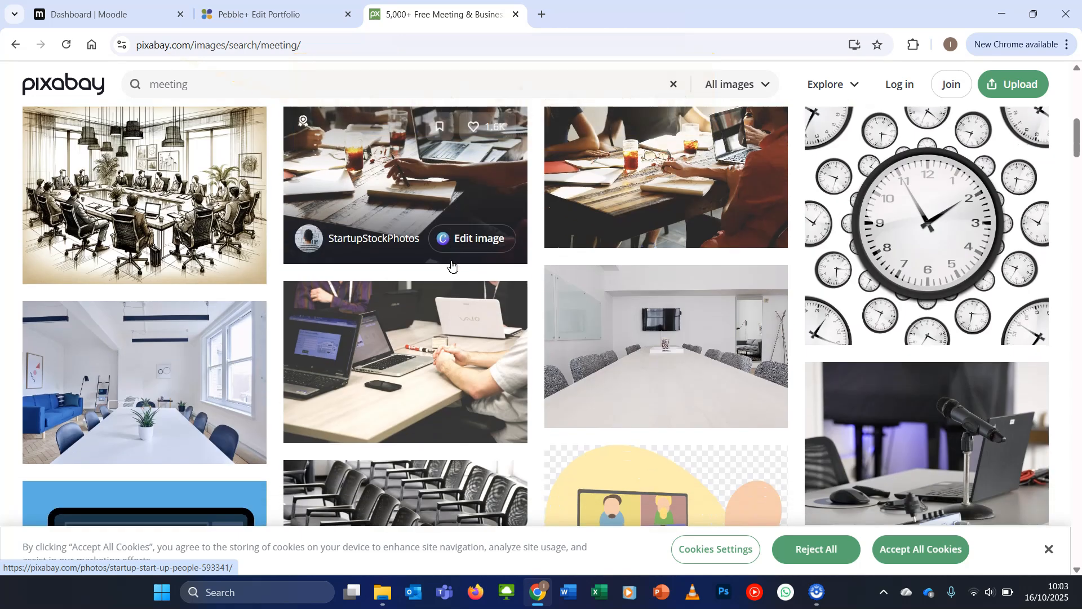
scroll(452, 263, "up", 10)
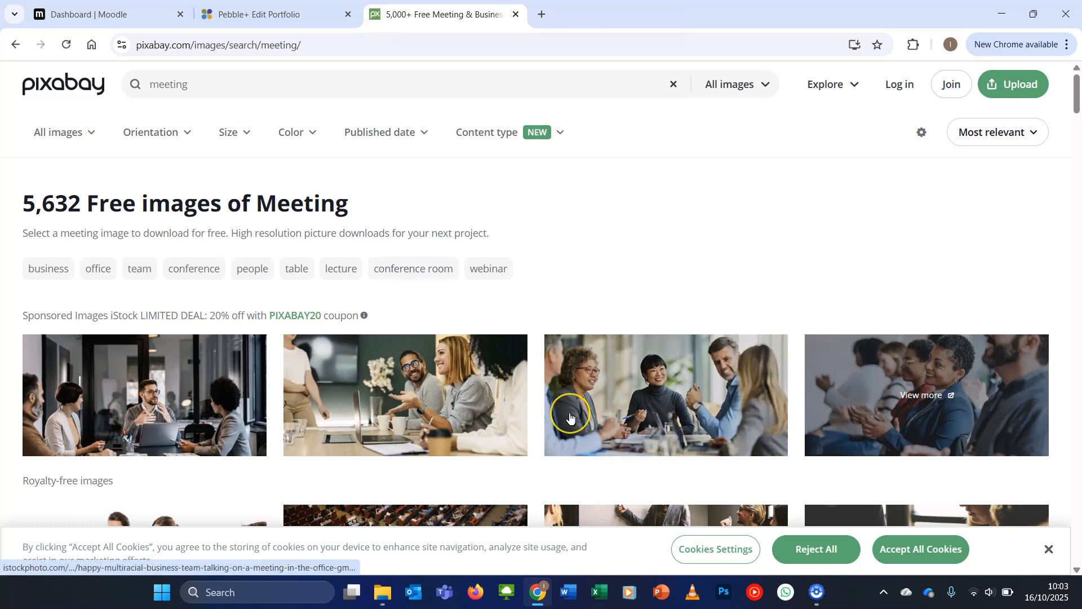
scroll(451, 263, "down", 9)
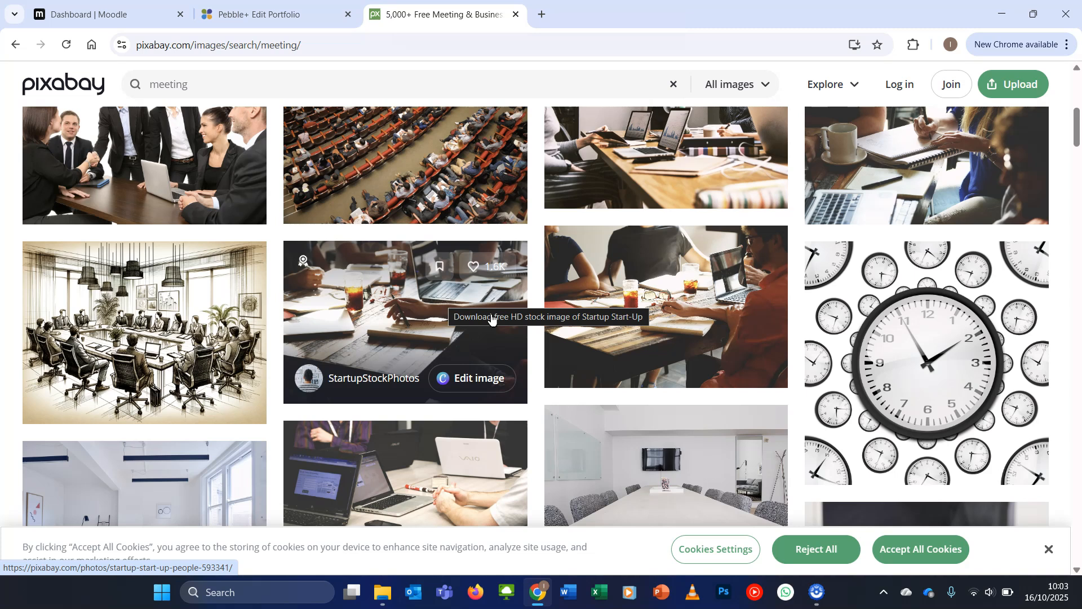
scroll(491, 319, "up", 10)
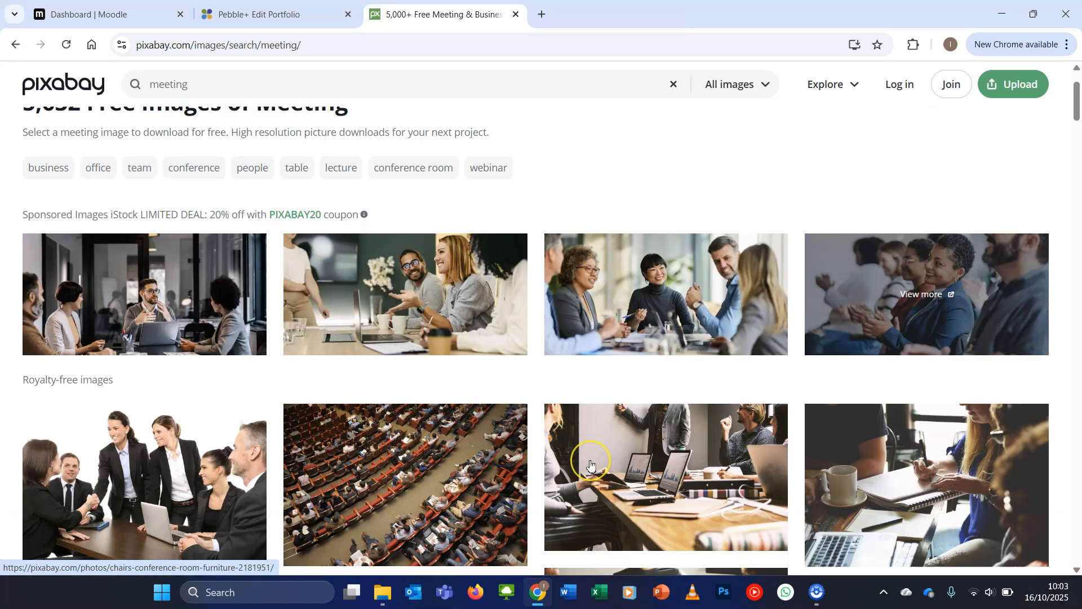
left_click(590, 464)
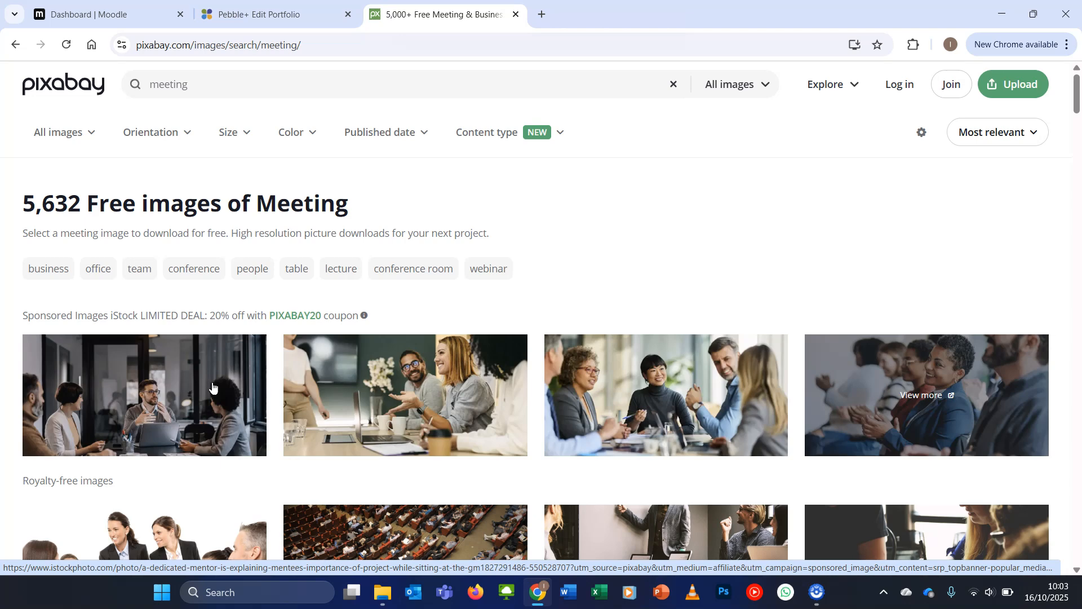
scroll(212, 387, "down", 7)
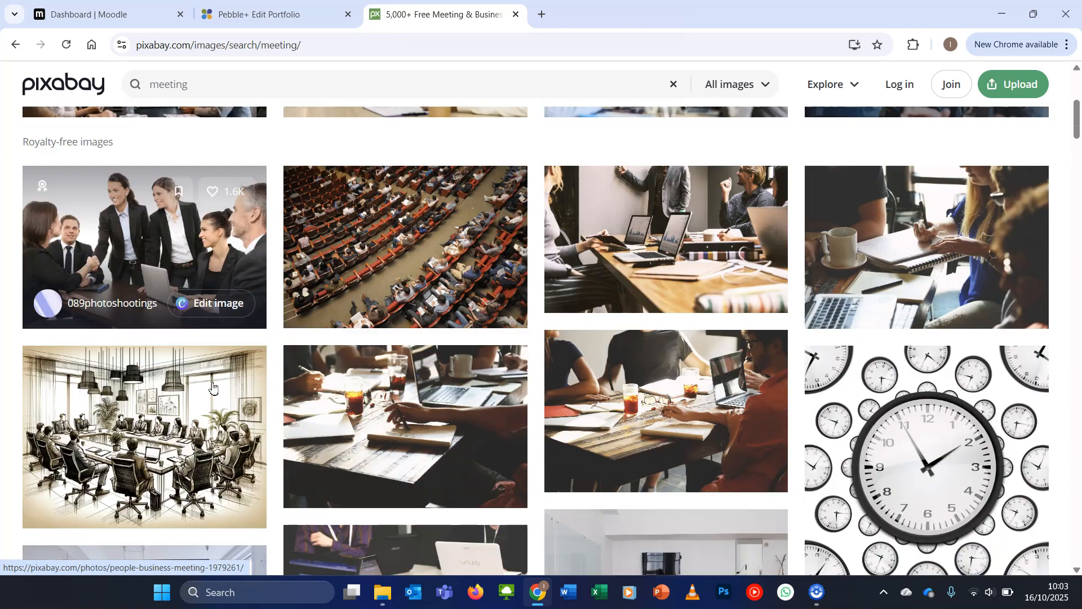
scroll(212, 386, "down", 4)
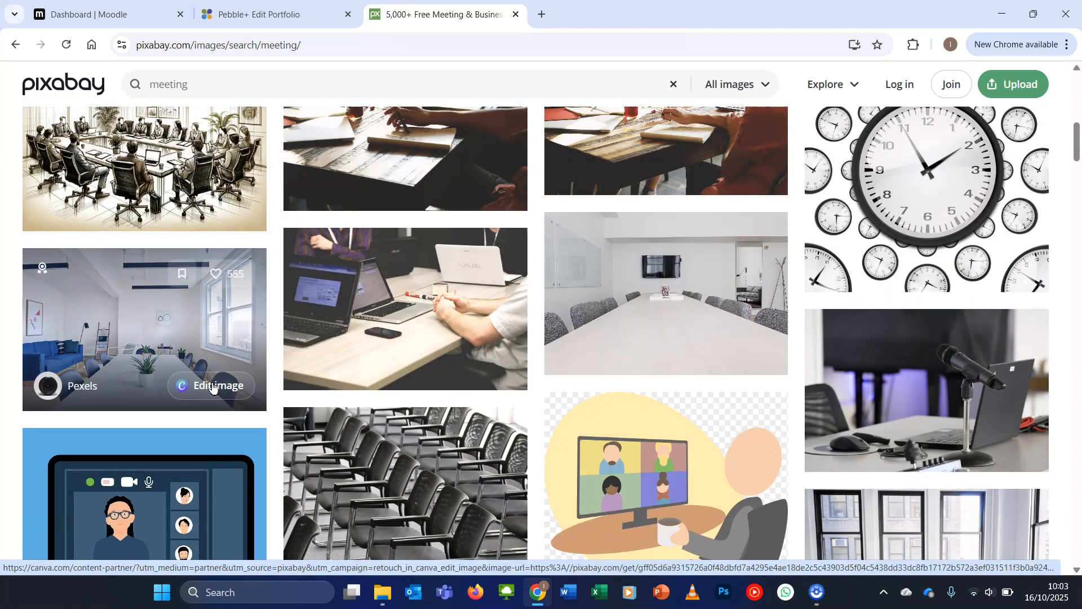
Open the royalty-free photo of laptops on a meeting table and download it at 1920 × 1280
left_click(447, 297)
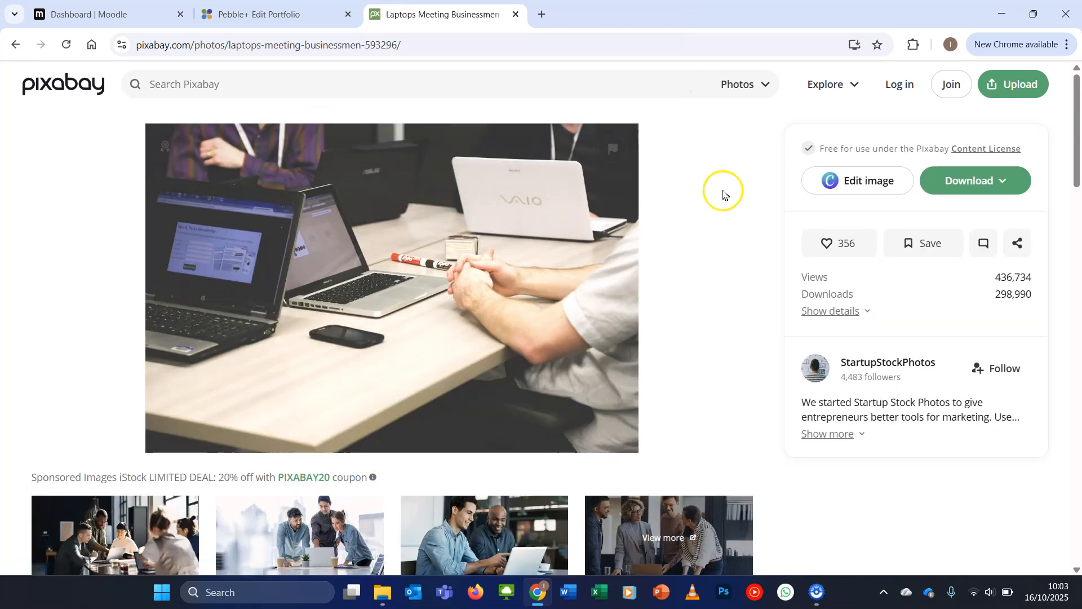
left_click(970, 180)
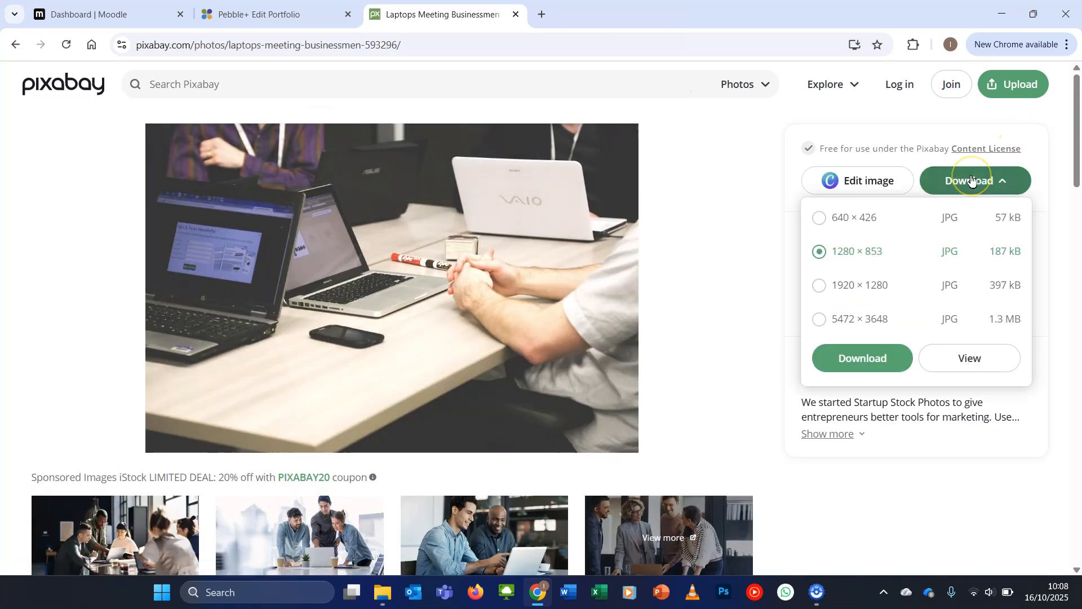
left_click(900, 318)
left_click(889, 287)
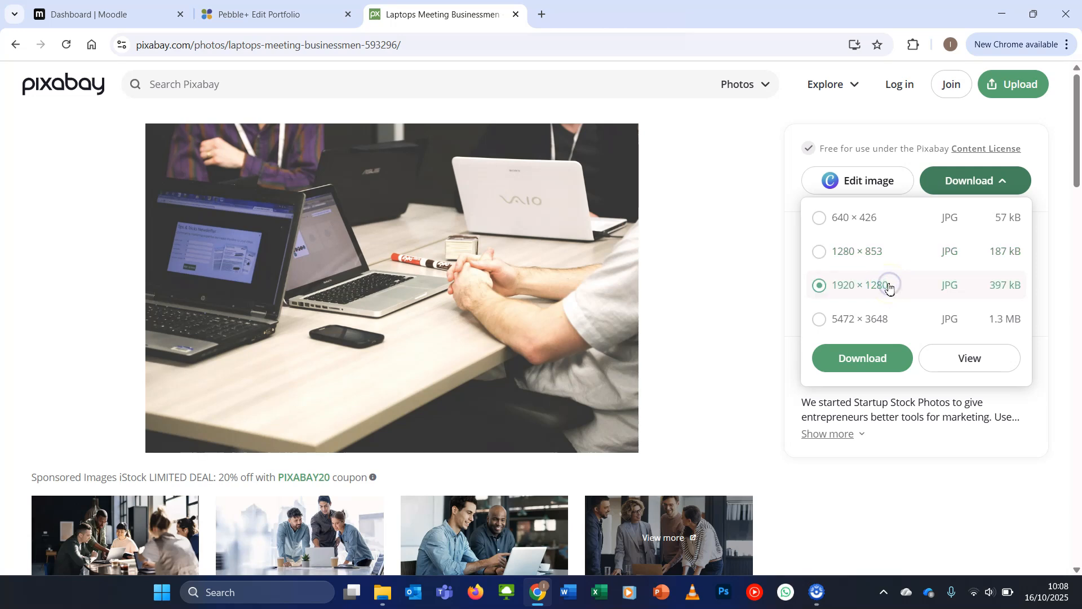
left_click(883, 357)
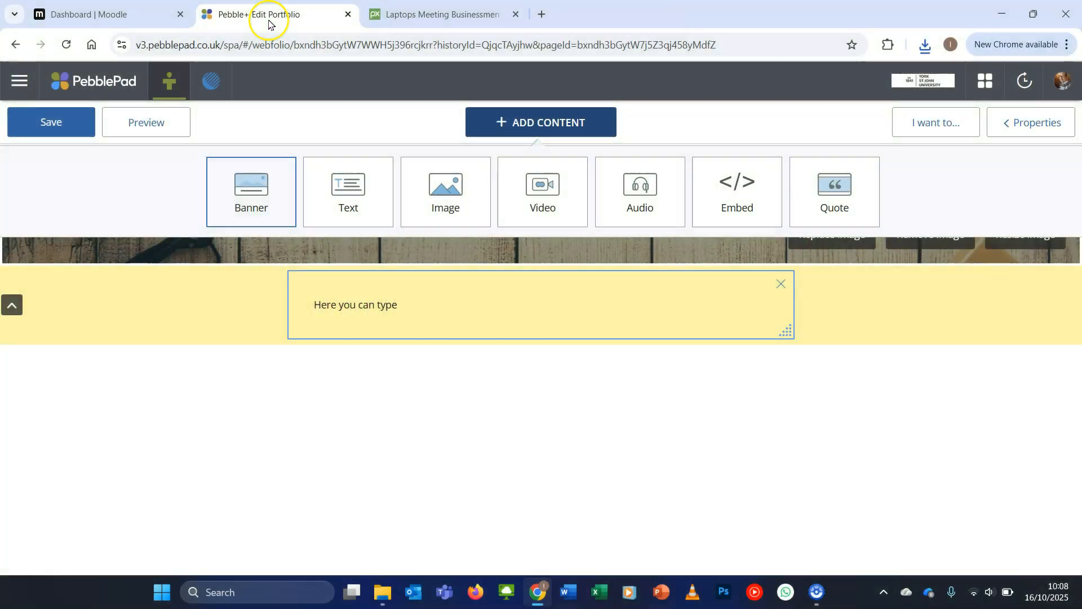
Add an image block below the text and choose laptops-593296_1920 from the Downloads folder as a new upload
left_click(469, 184)
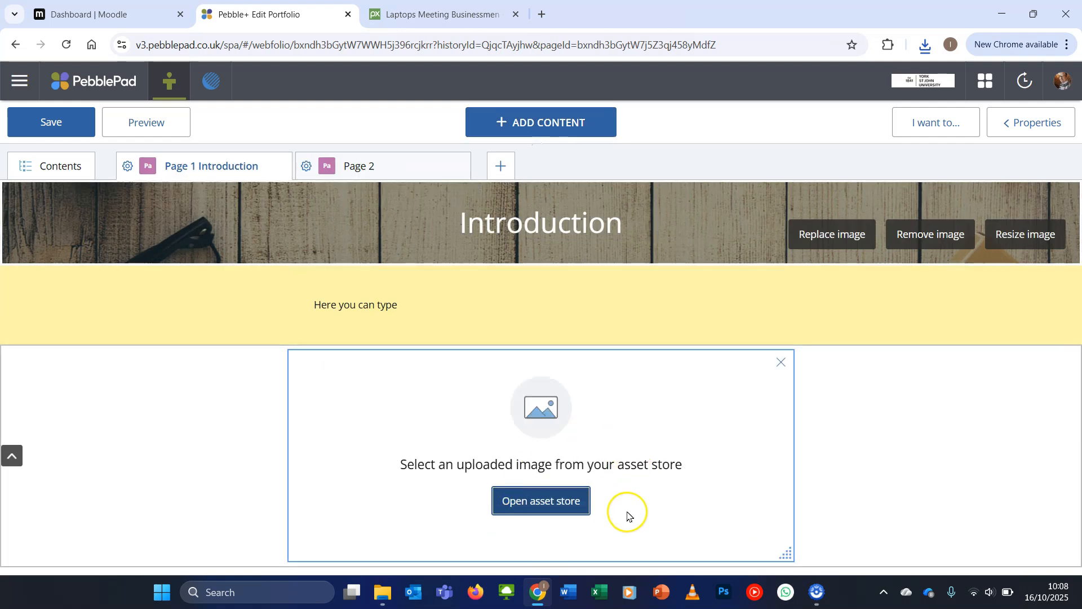
left_click(562, 506)
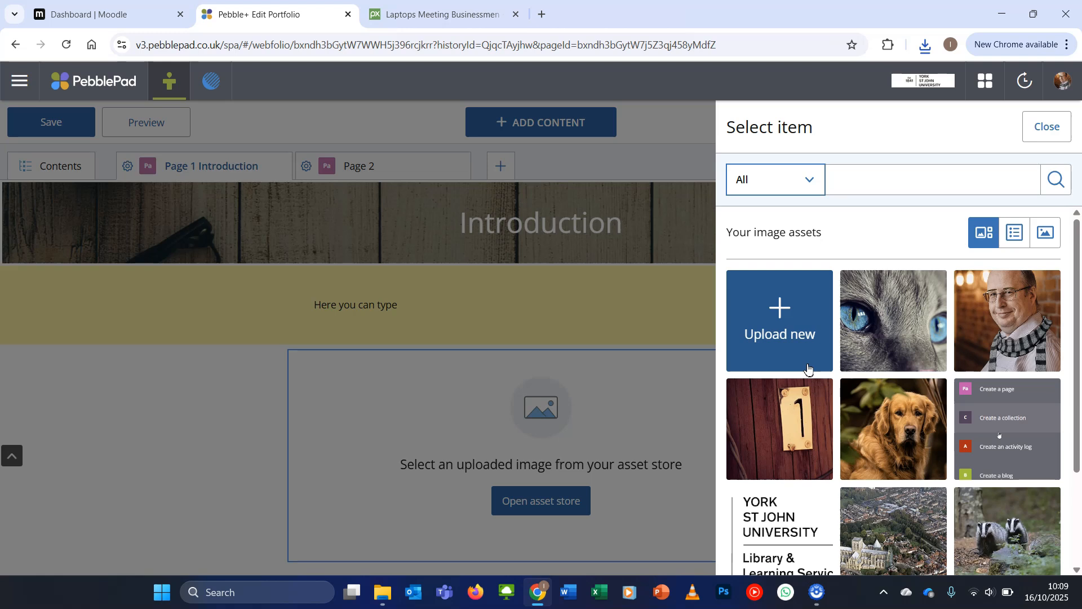
left_click(793, 322)
left_click(979, 277)
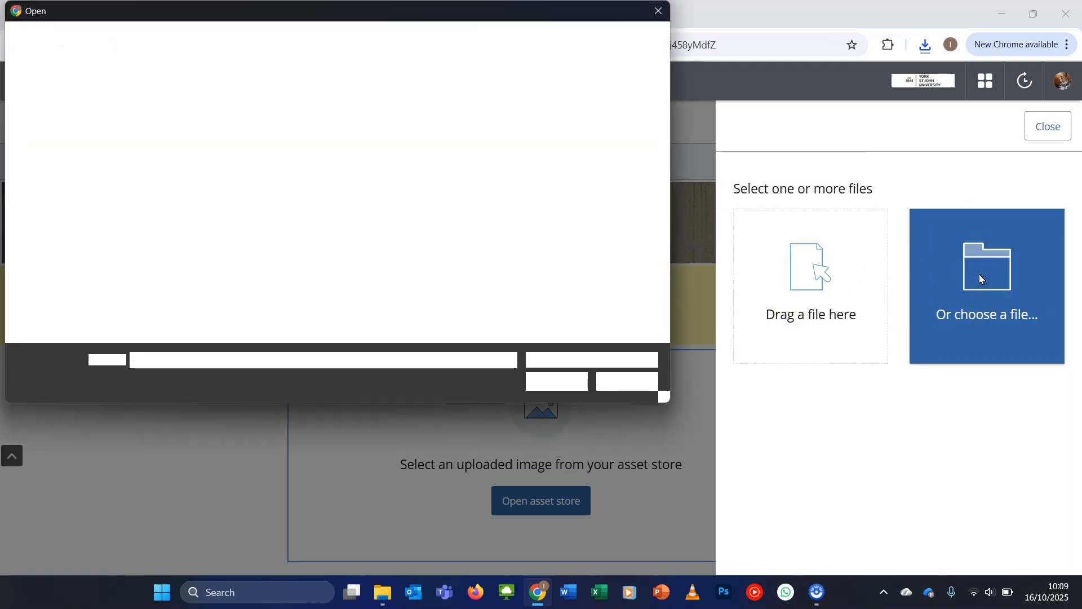
left_click(63, 155)
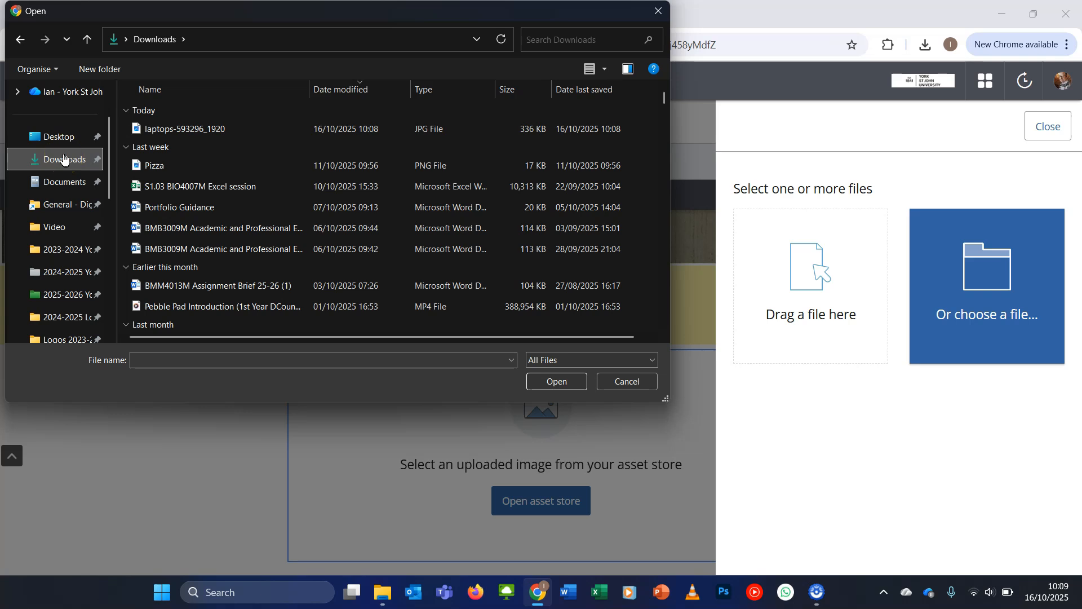
left_click(197, 129)
left_click(553, 381)
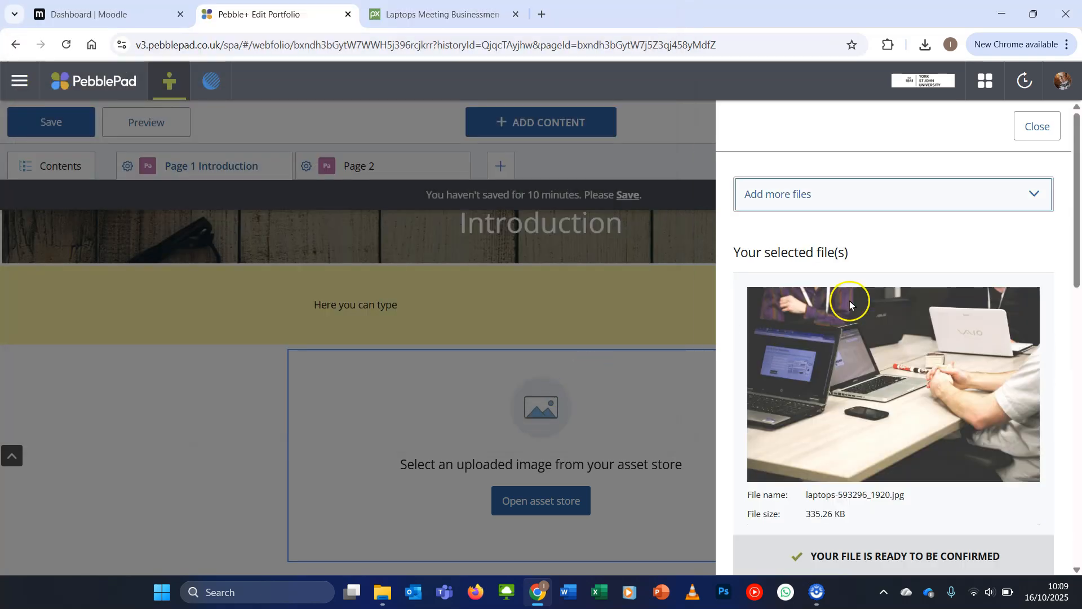
Give the uploaded laptops image the alt text "office meeting" and confirm the upload into the image block
scroll(874, 305, "down", 8)
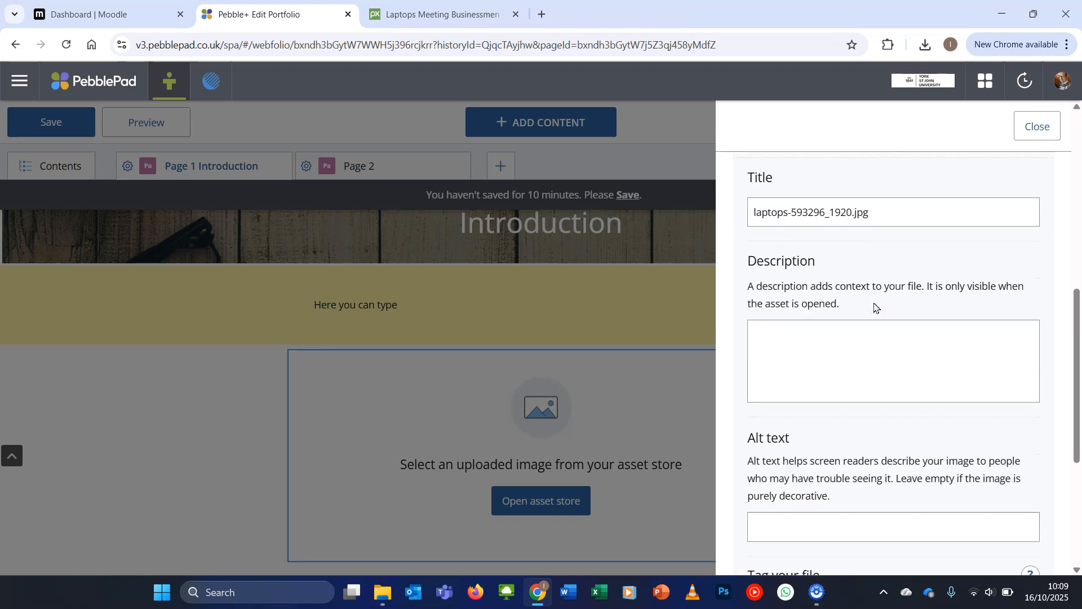
scroll(874, 307, "down", 3)
left_click(831, 367)
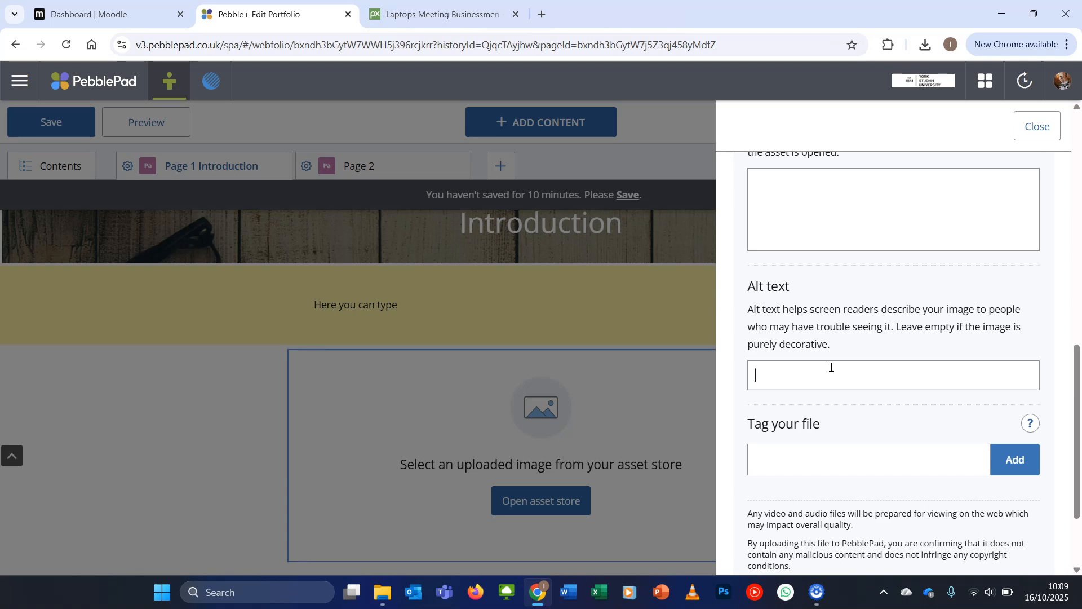
type("office meeting")
scroll(831, 367, "down", 3)
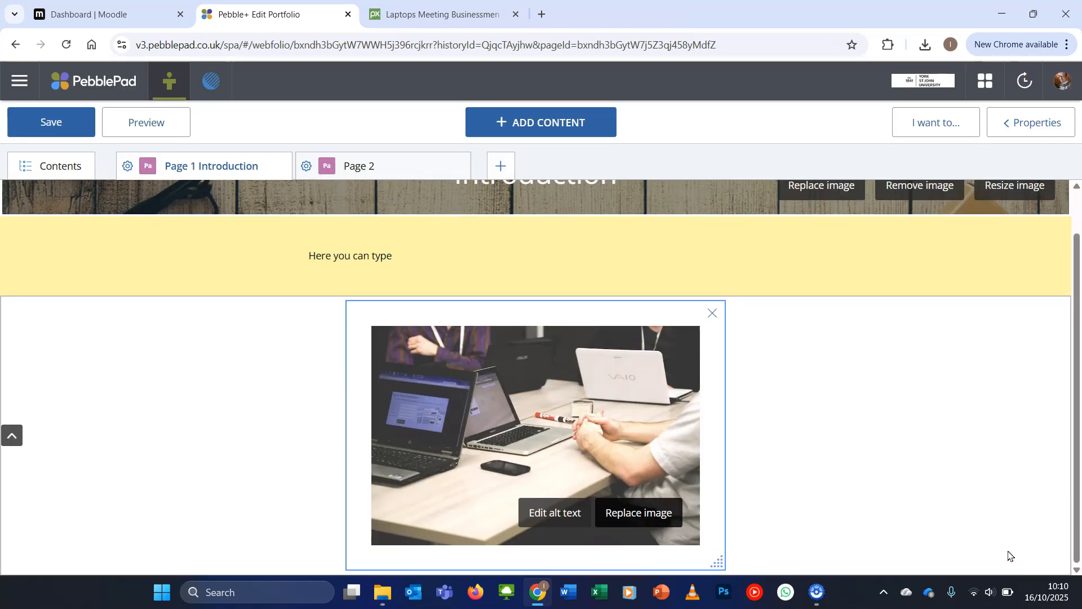
Review the image block's properties and give it a very pale yellow background colour
left_click(1029, 123)
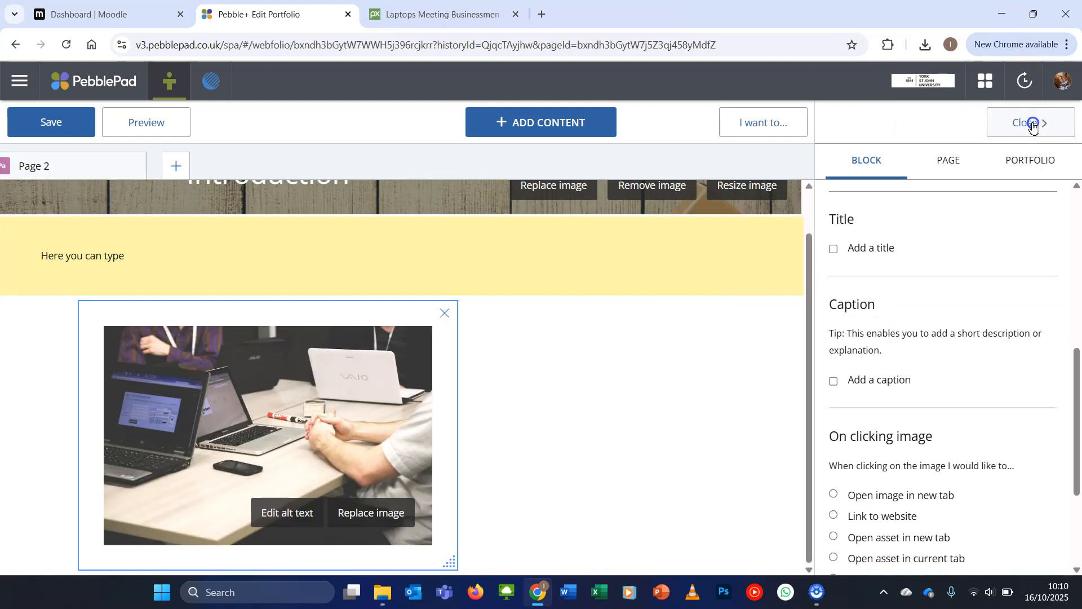
scroll(975, 451, "down", 3)
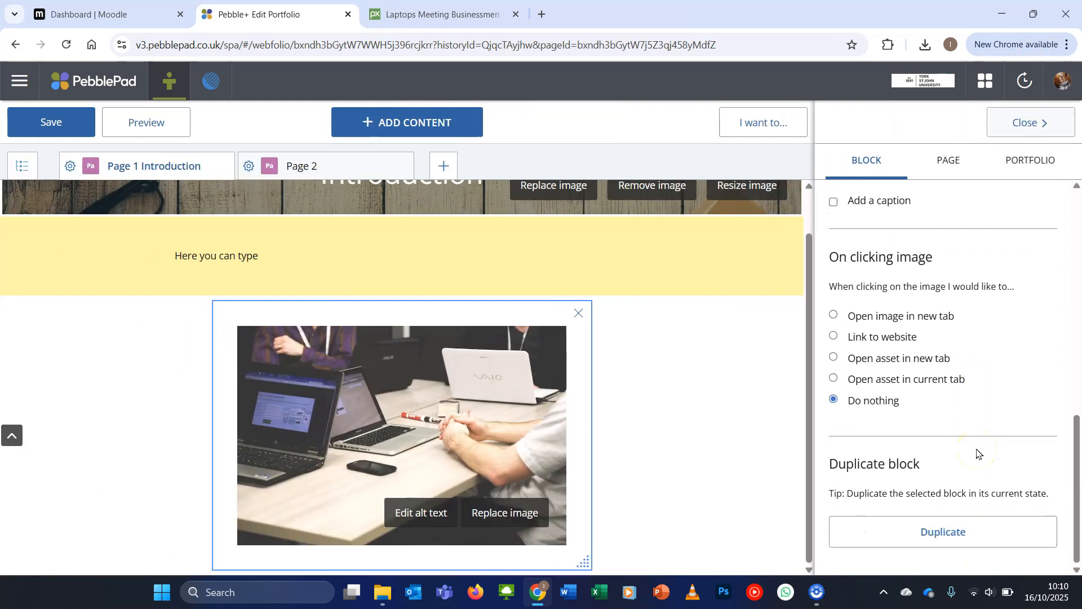
scroll(978, 451, "up", 5)
left_click(861, 279)
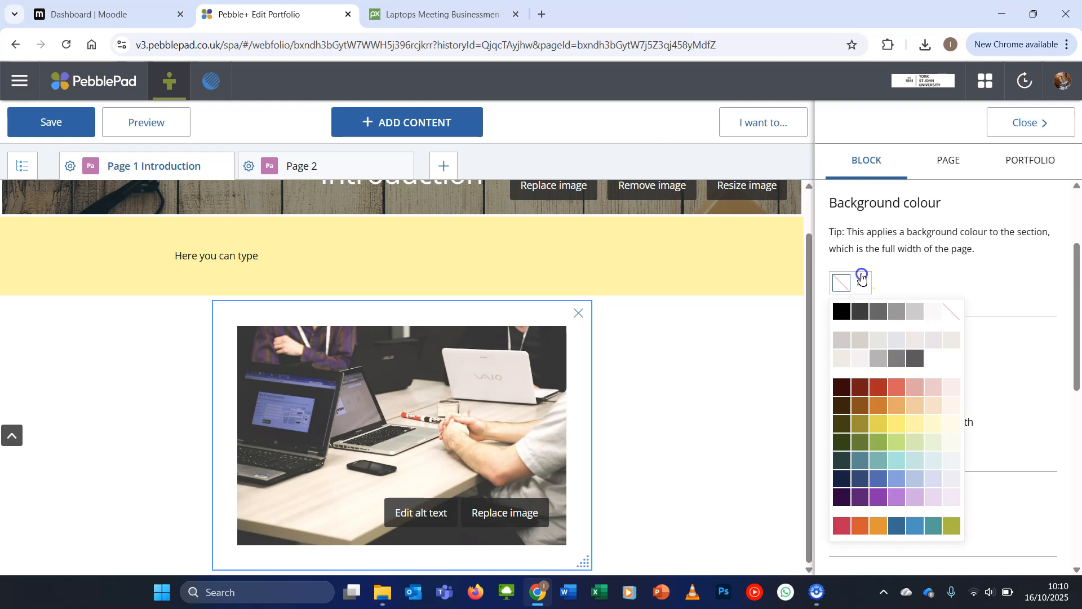
left_click(930, 424)
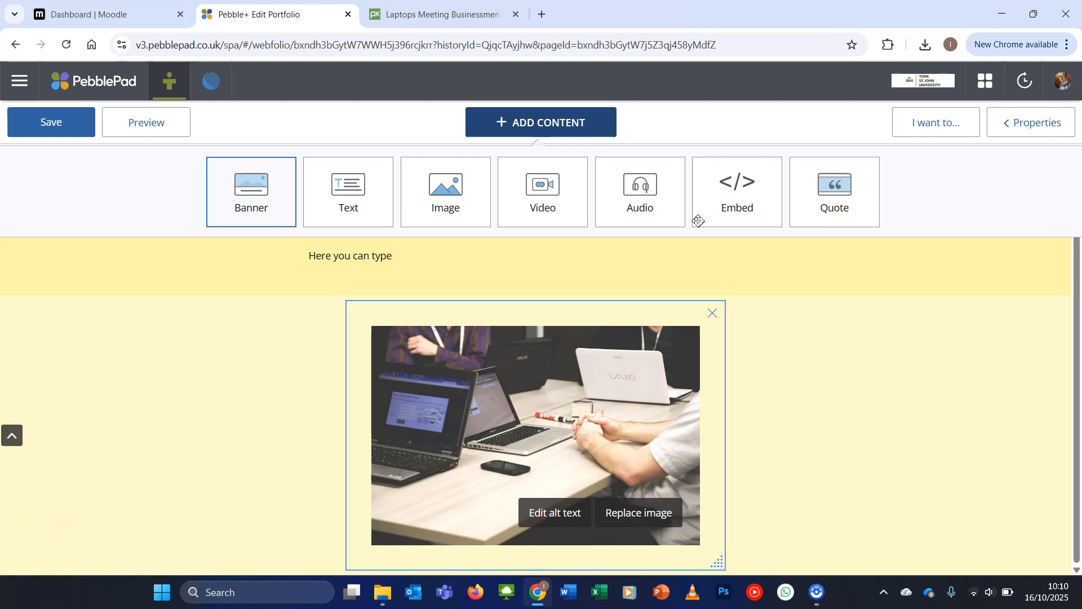
Switch to YouTube in a new browser tab, open the "Never Gonna Give You Up" official video and copy its web address
left_click(542, 14)
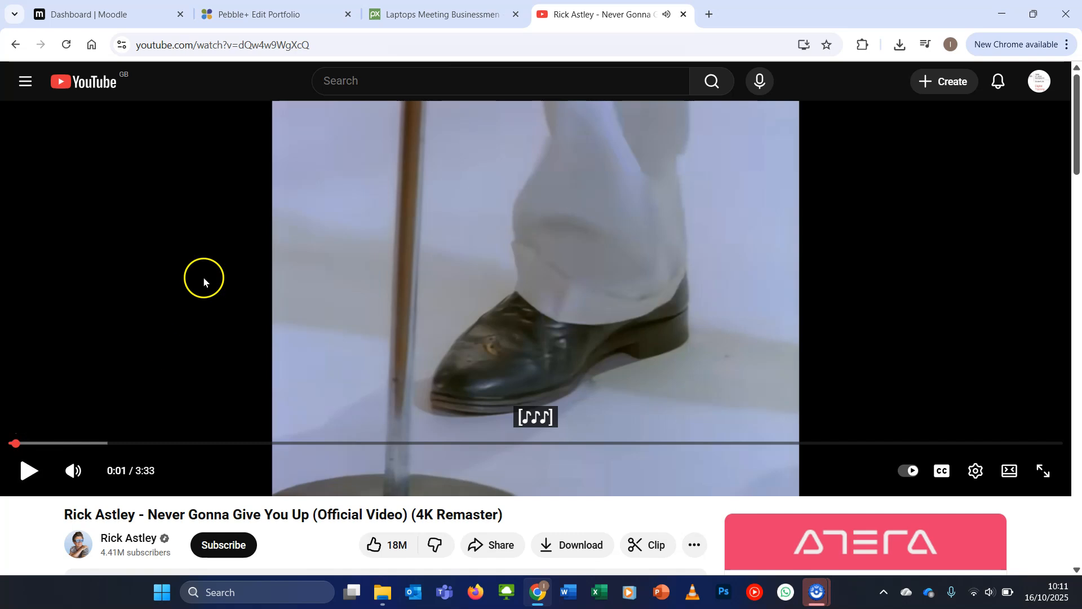
left_click(330, 46)
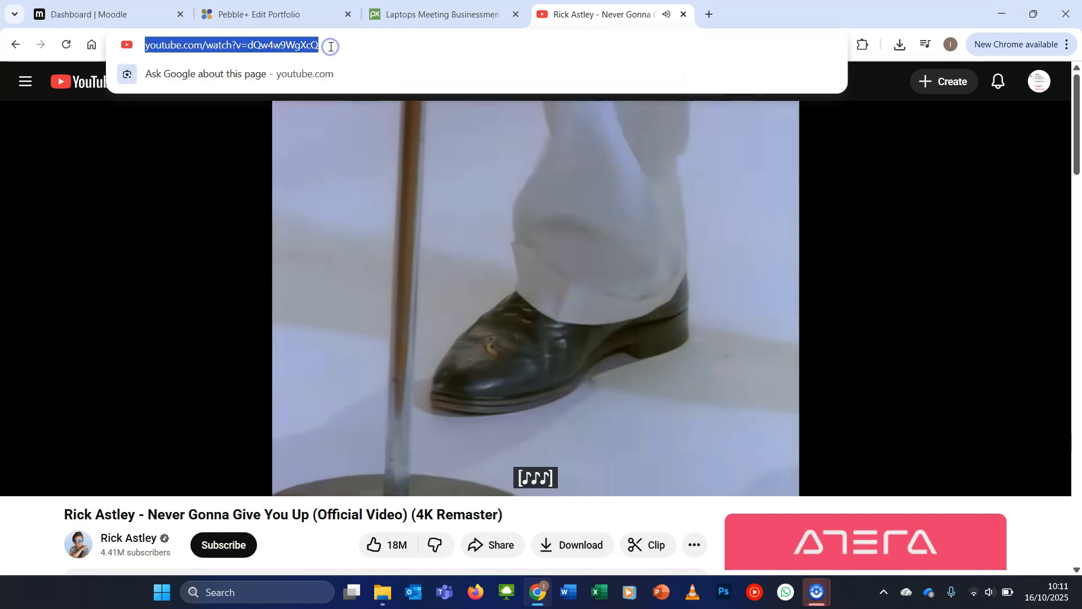
left_click(361, 47)
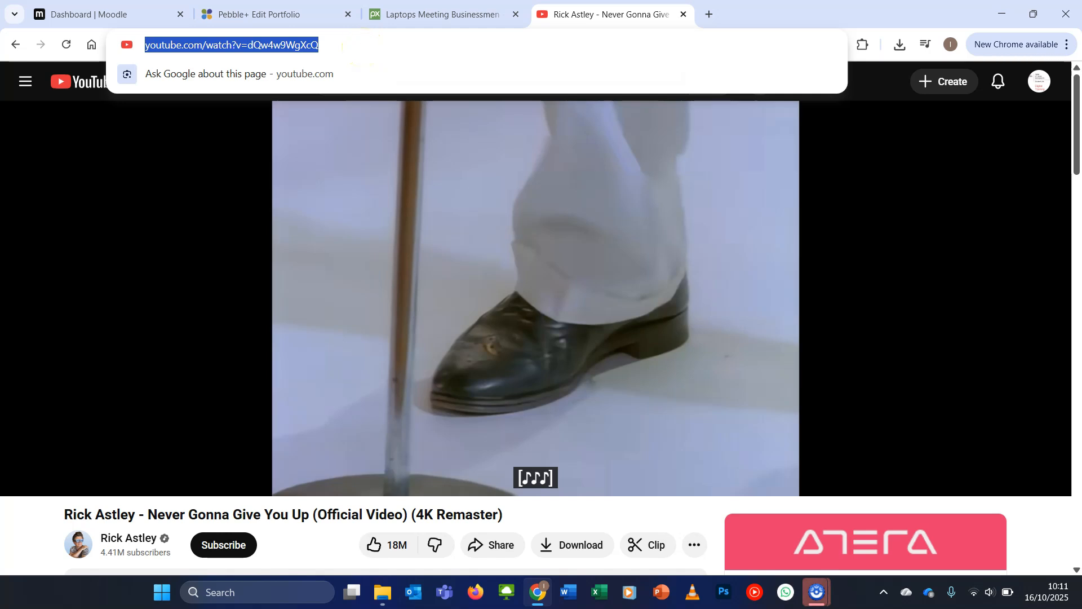
Switch back to the PebblePad portfolio and embed the copied YouTube video in a new embed block below the image
left_click(274, 24)
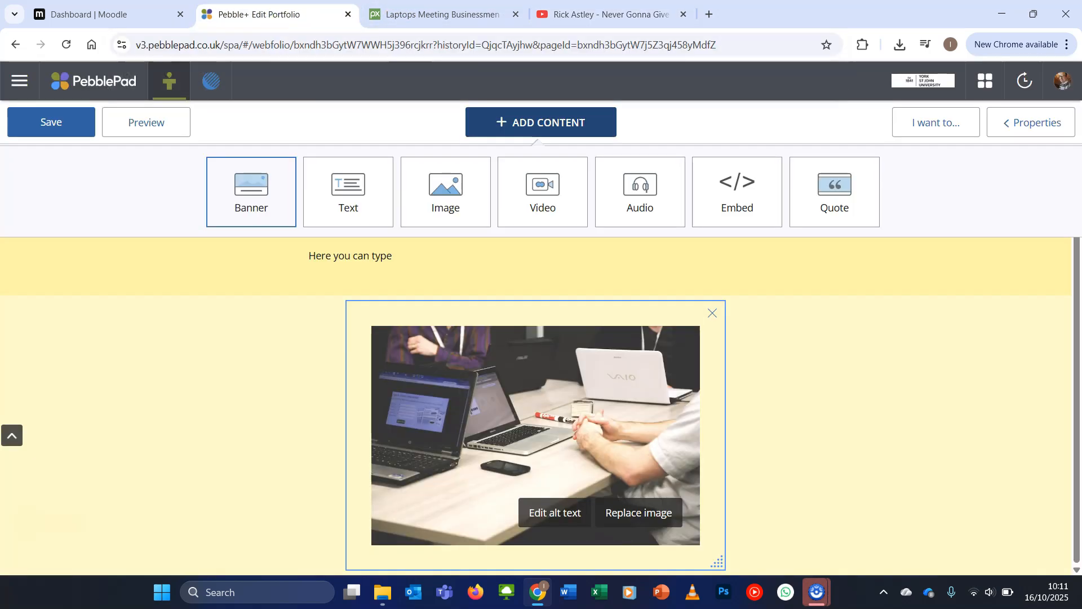
left_click(725, 204)
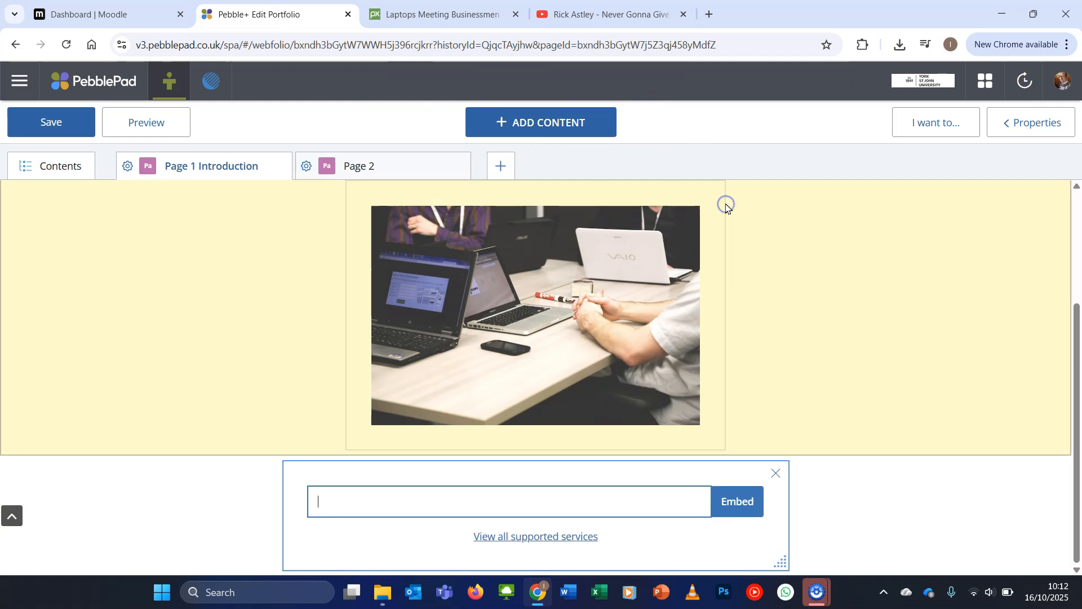
type("https://www.youtube.com/watch?v=dQw4w9WgXcQ")
left_click(735, 510)
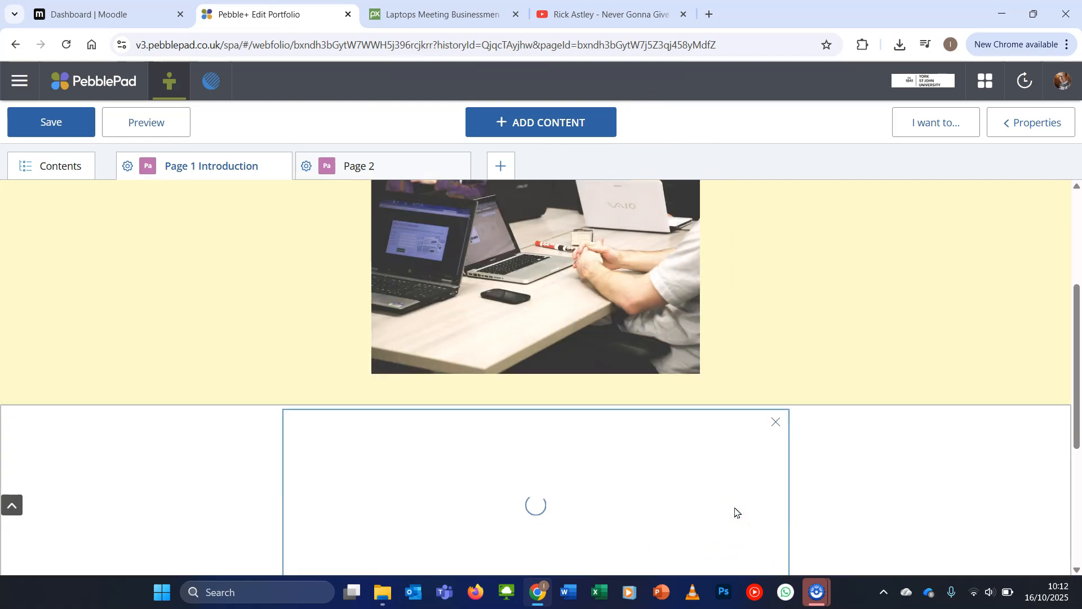
scroll(920, 482, "down", 3)
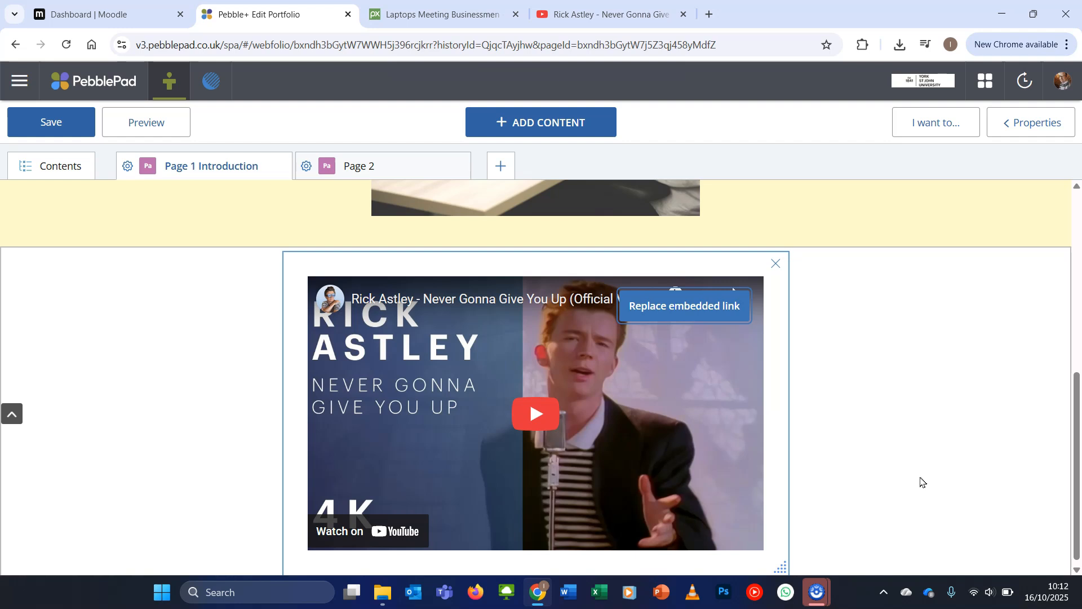
left_click(912, 298)
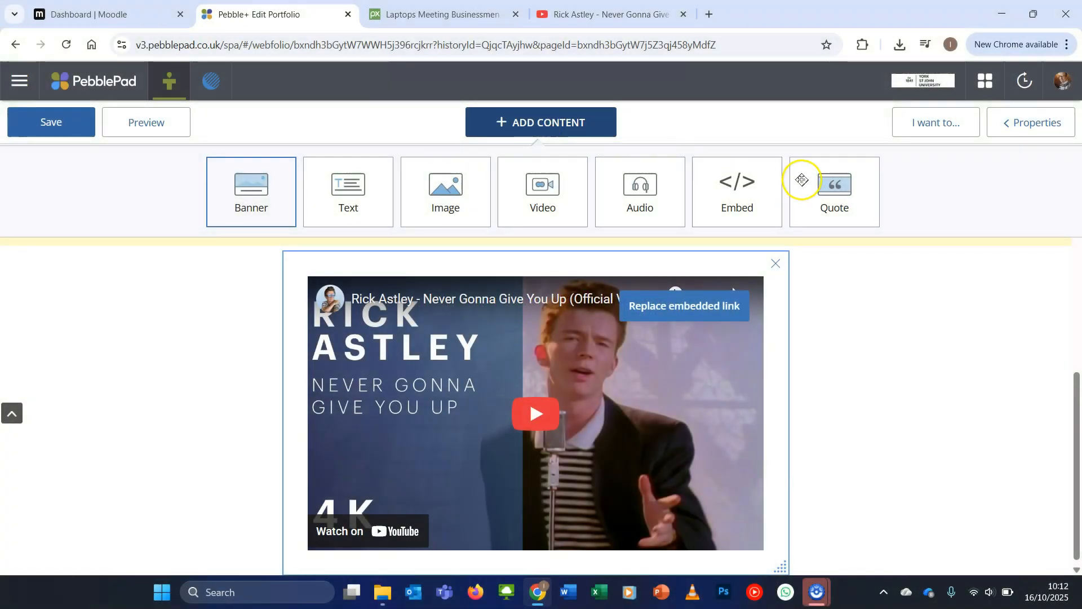
Add a quote block below the embedded video with the text "Here is a quote"
left_click(833, 205)
left_click(531, 507)
type("Here isd")
key("BackSpace")
key("BackSpace")
type("a quote")
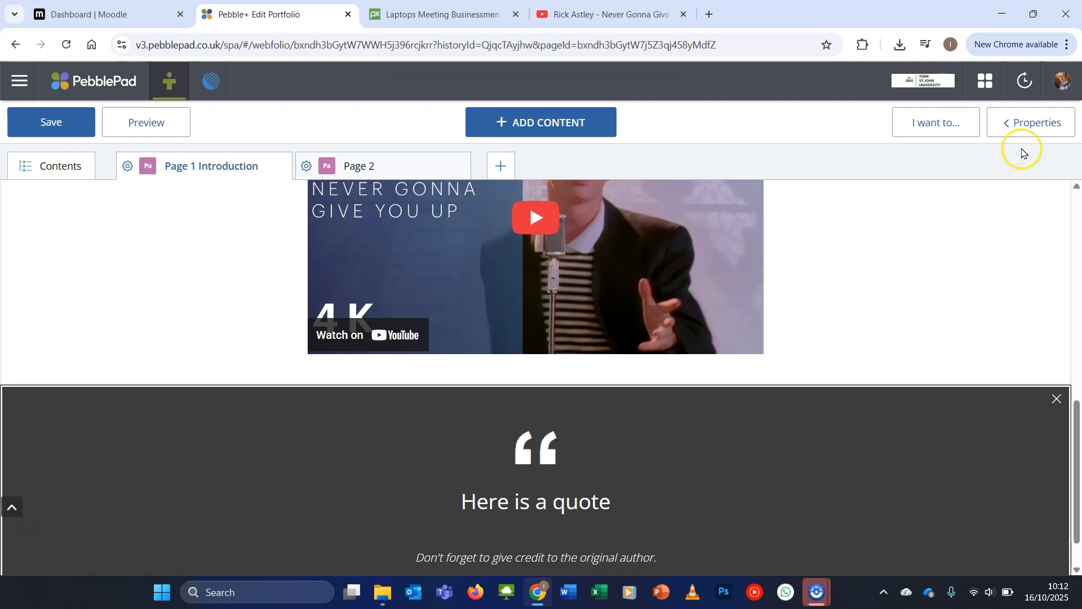
Give the quote block a pale peach background colour and turn off its citation
left_click(1021, 126)
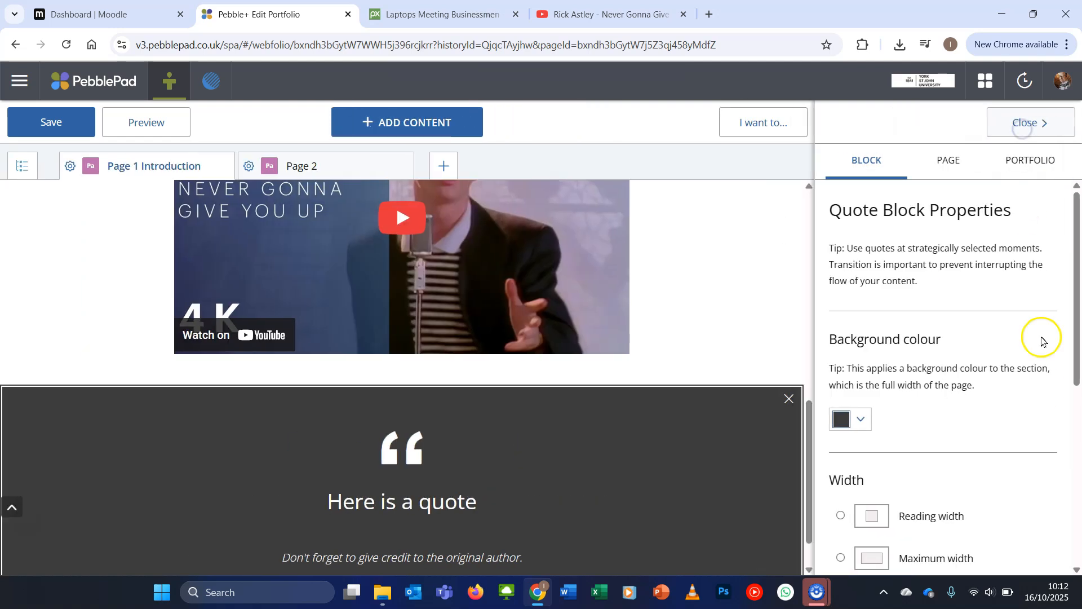
left_click(861, 418)
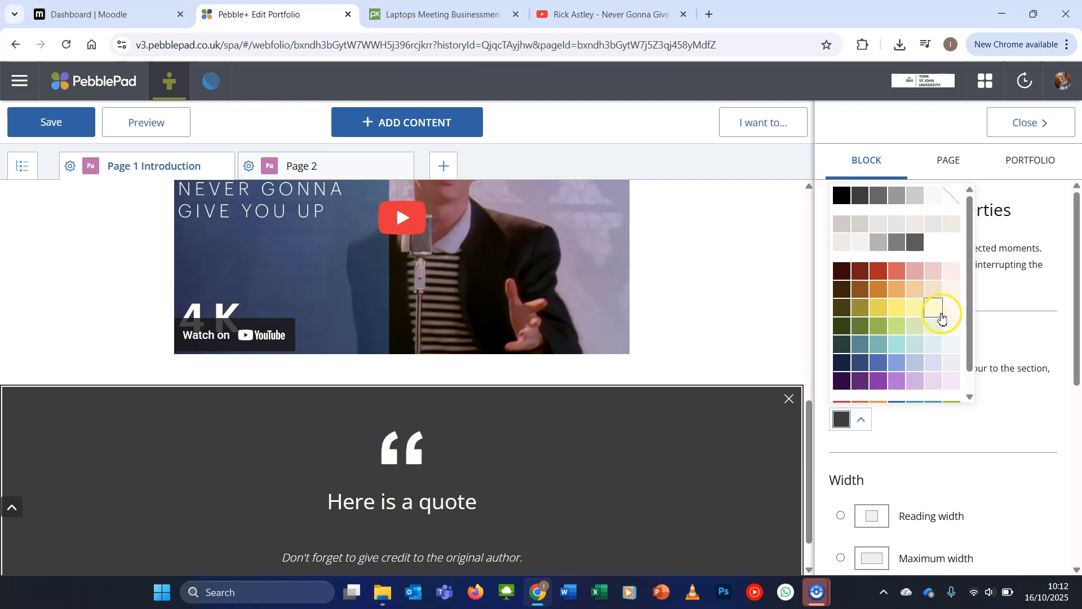
left_click(953, 290)
scroll(958, 491, "down", 6)
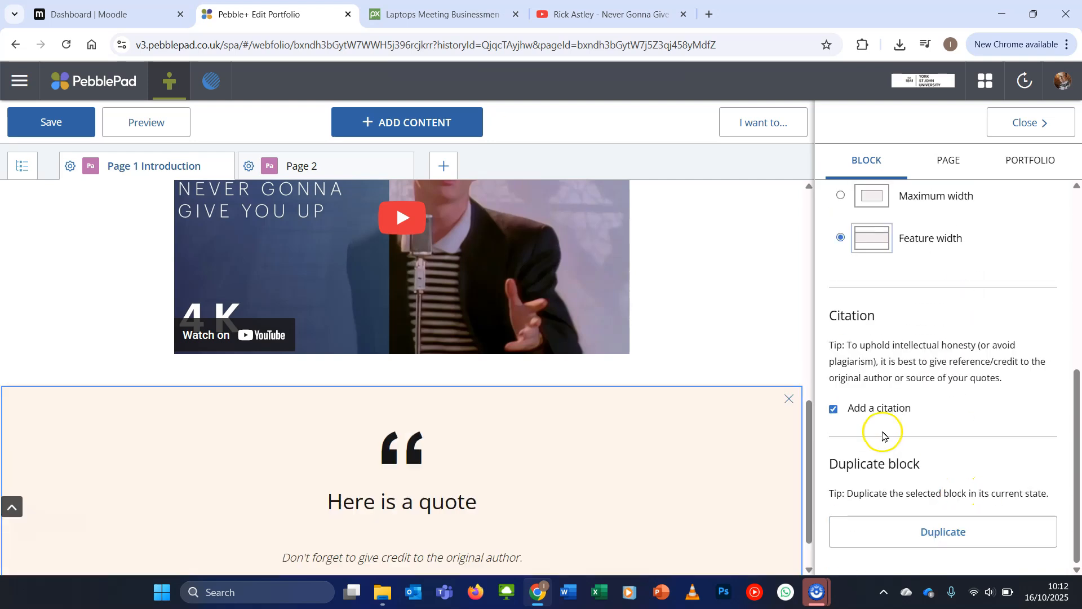
left_click(877, 411)
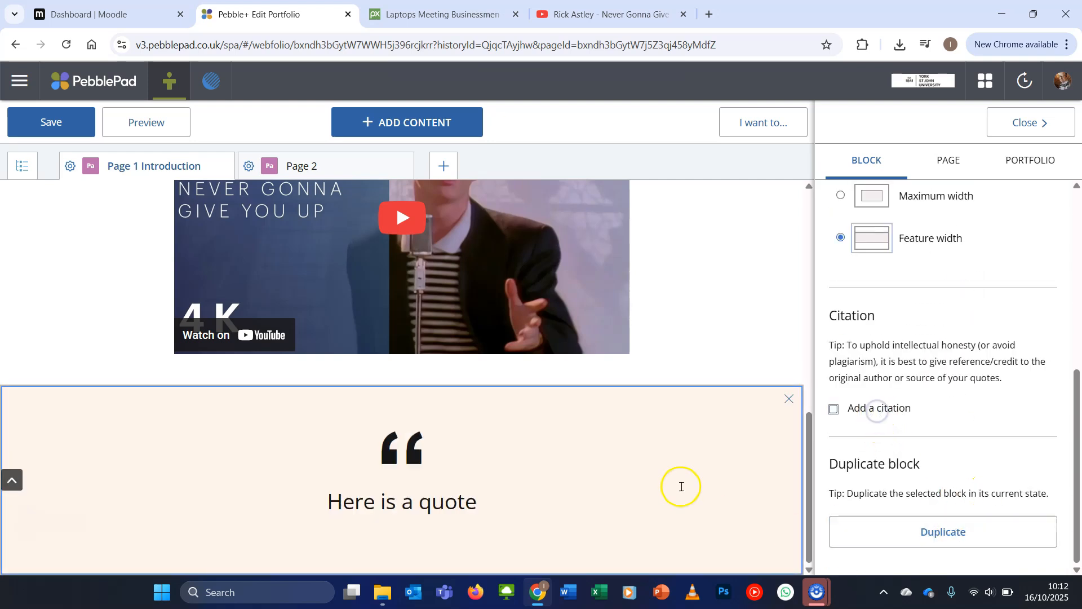
left_click(1037, 122)
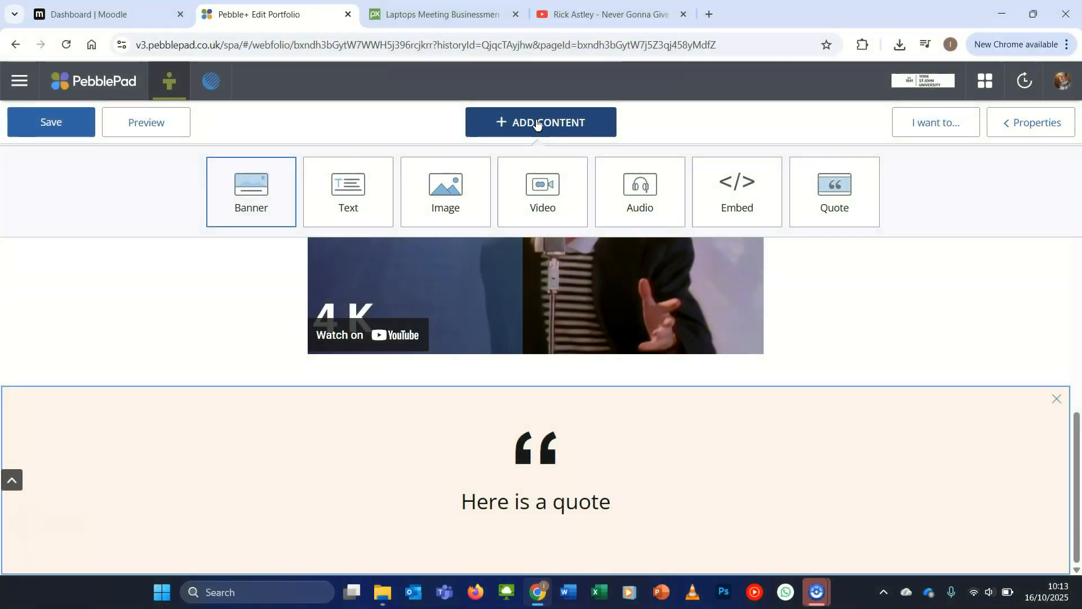
Add a text block below the quote reading "Here is a link to the BBC News Article"
left_click(345, 203)
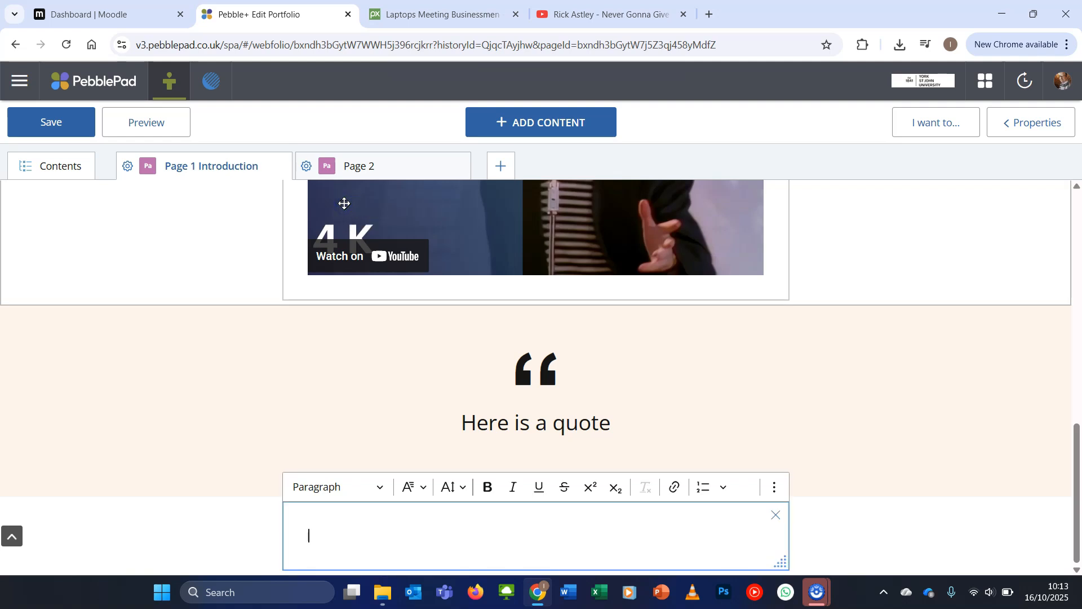
type("Here is a link to the BBC News Article")
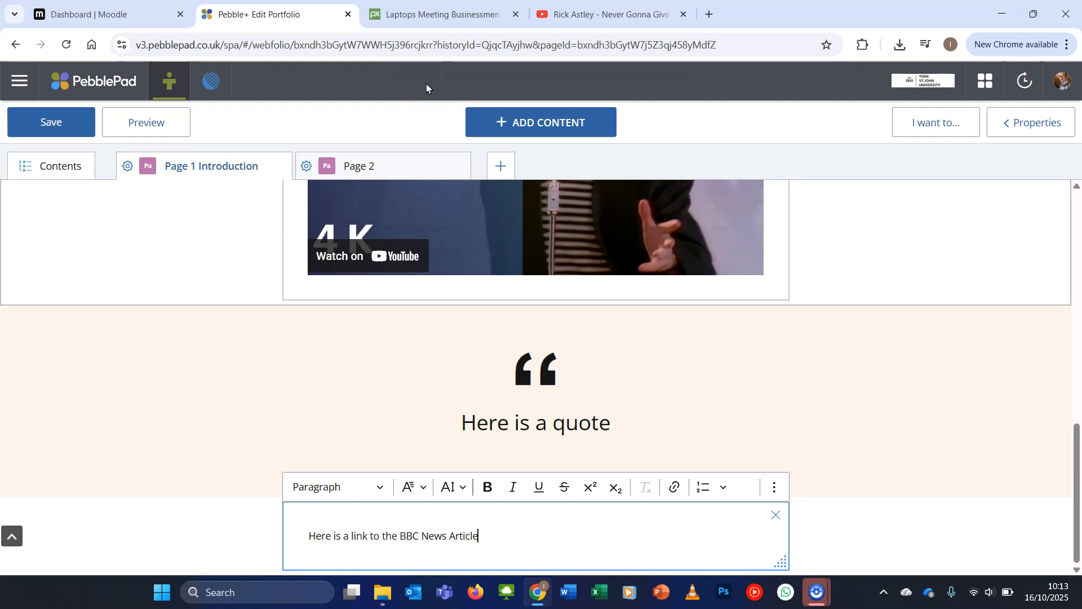
Open the BBC News Wildlife Photographer of the Year 2025 article in a new tab, copy its address and return to PebblePad
left_click(709, 15)
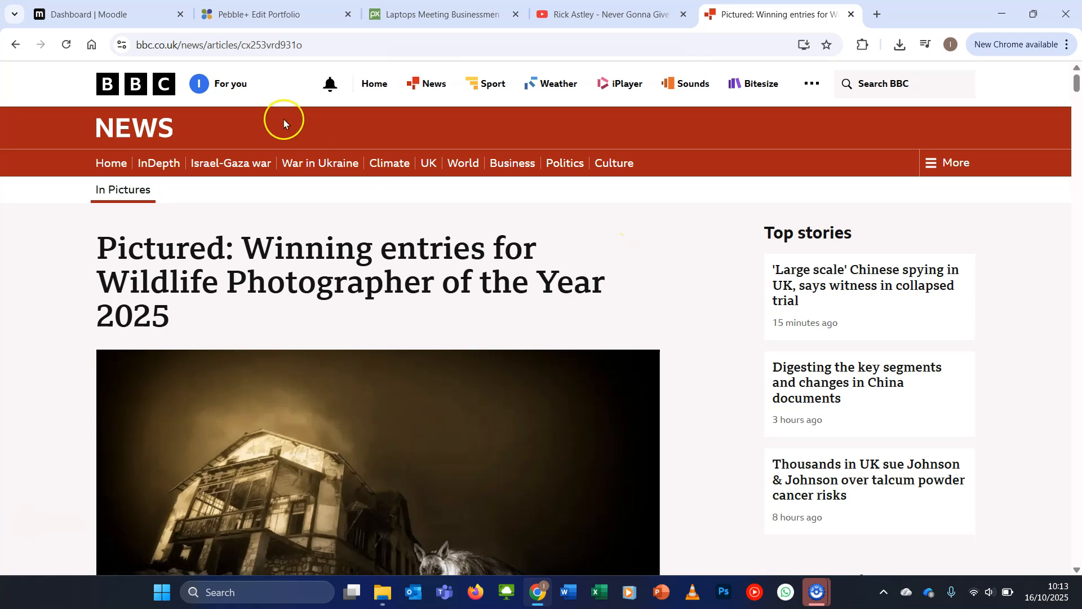
left_click(309, 47)
key("ctrl+c")
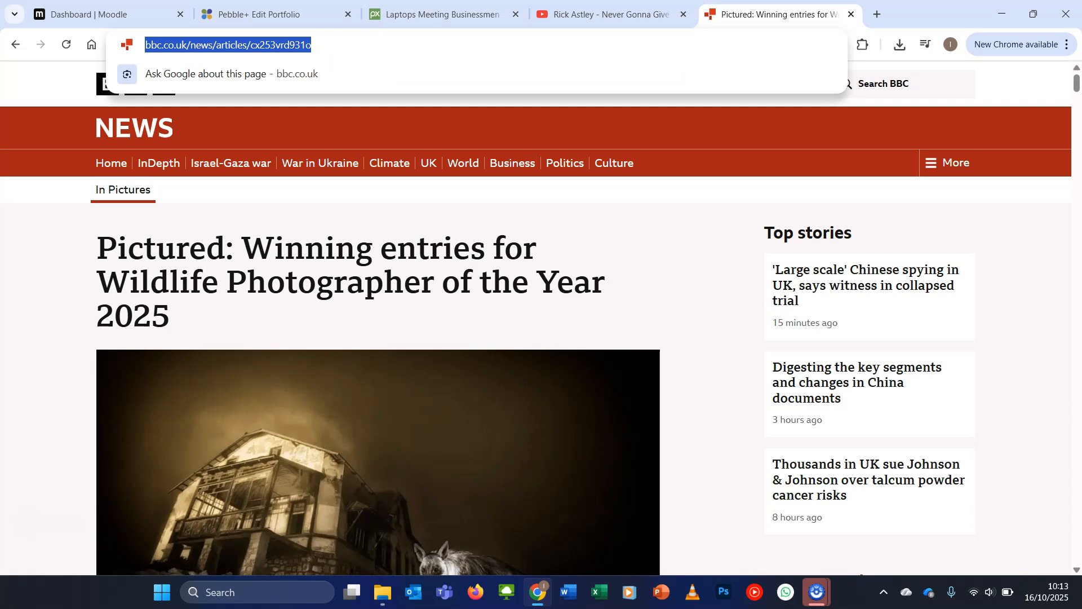
left_click(280, 20)
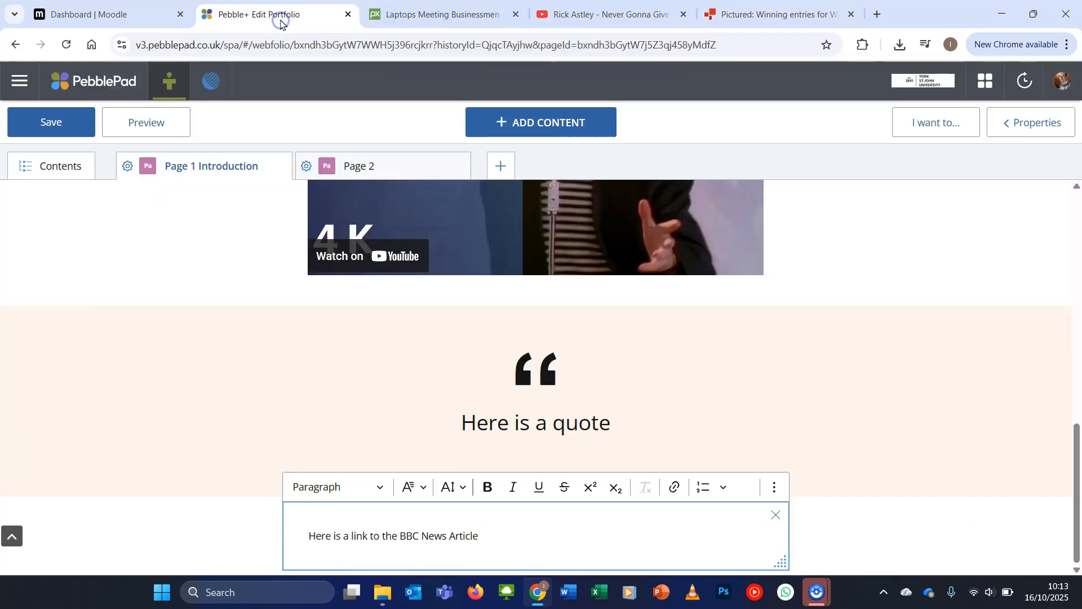
left_click(477, 536)
left_click_drag(442, 506, 313, 504)
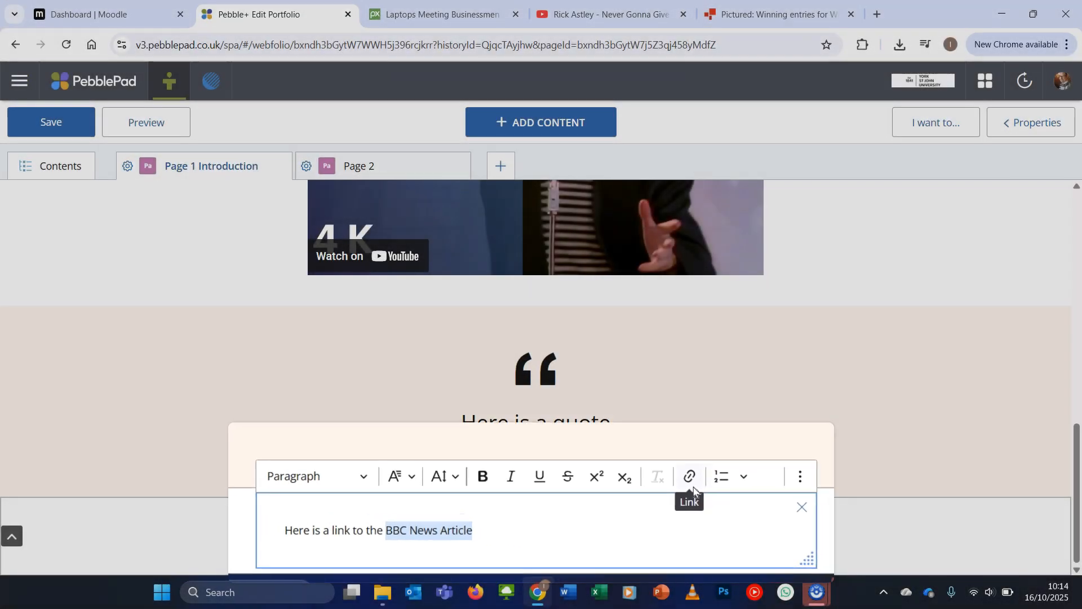
left_click(771, 424)
left_click(457, 209)
key("ctrl+v")
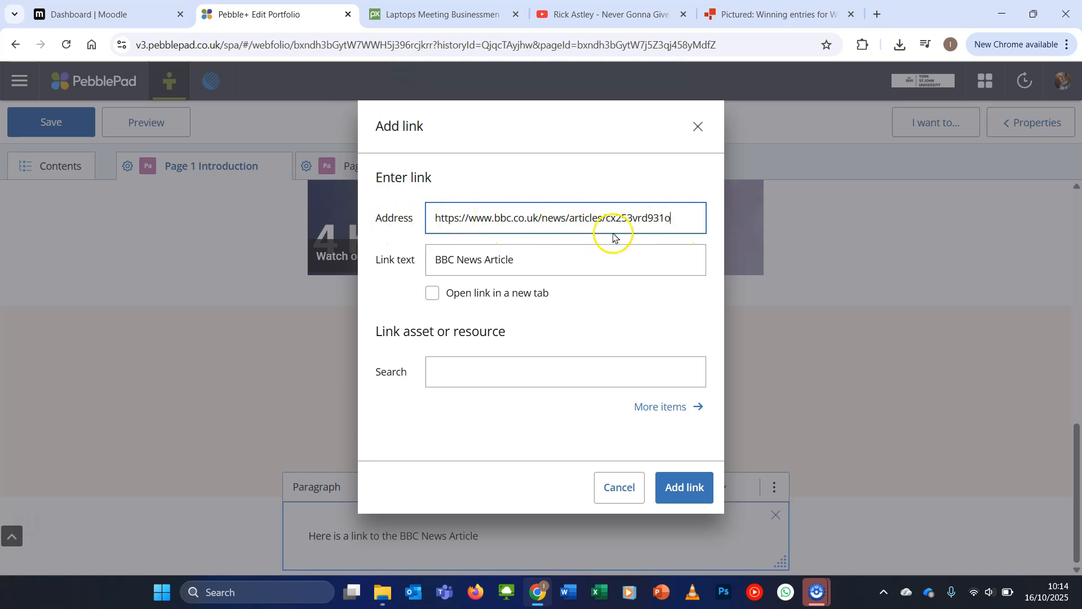
left_click(689, 486)
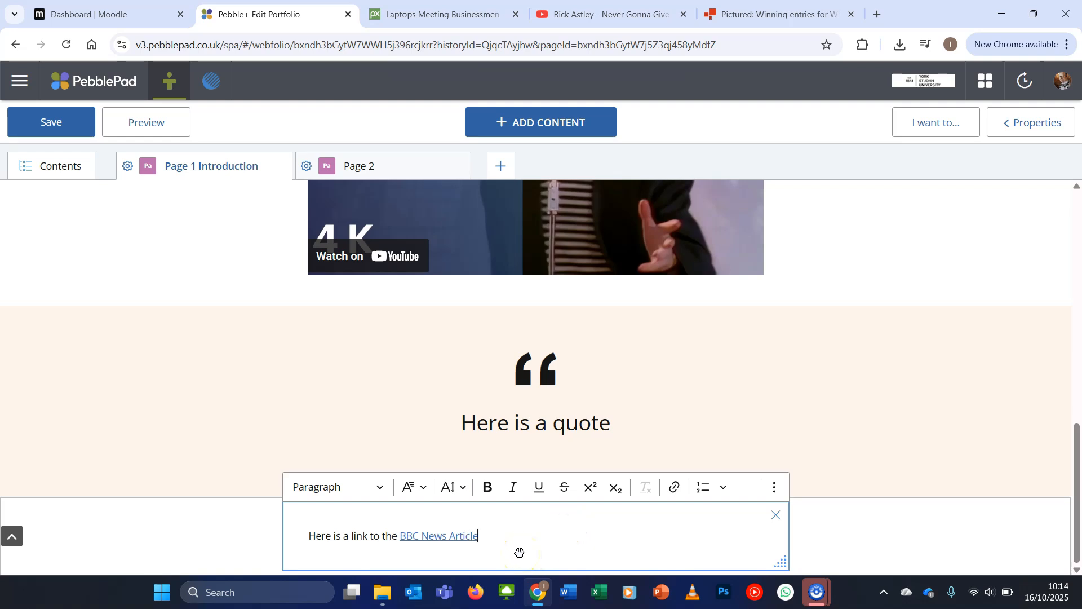
left_click(448, 538)
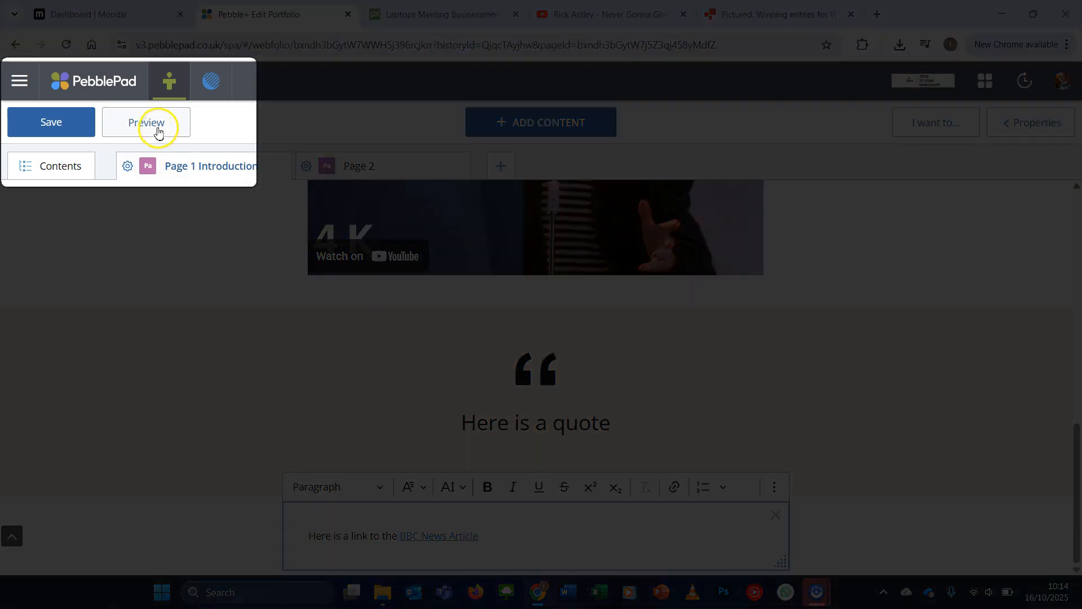
Preview the introduction page, test the BBC News Article link and return to the portfolio preview
left_click(160, 131)
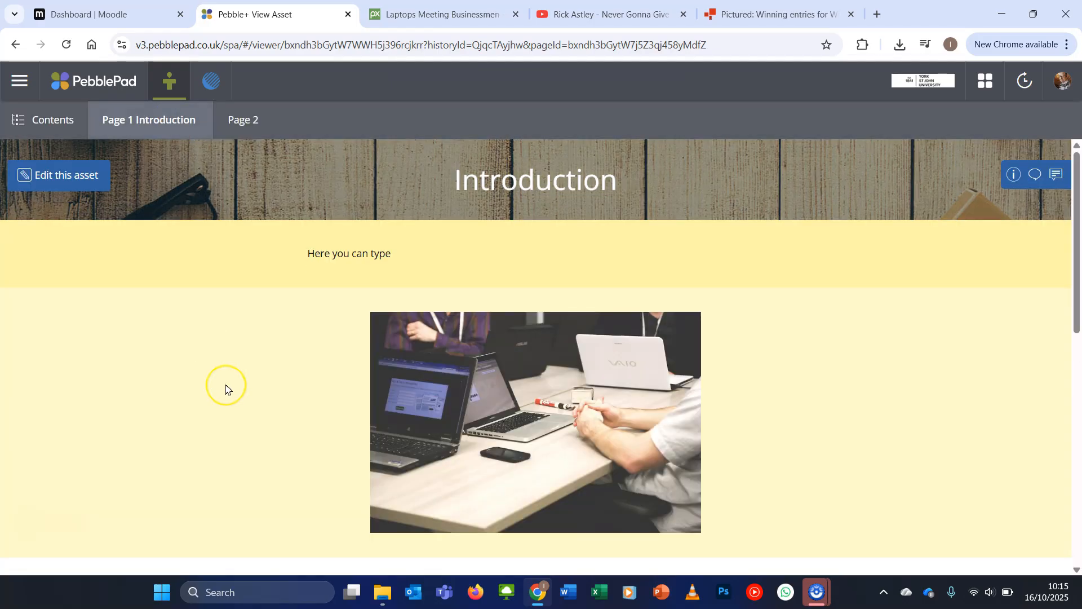
scroll(225, 389, "down", 9)
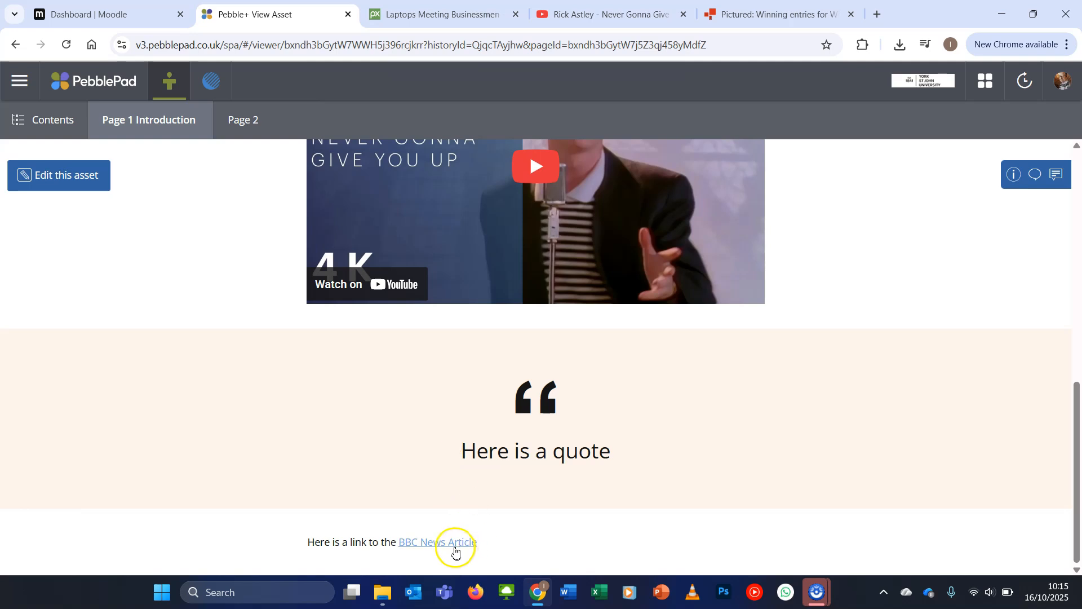
left_click(455, 545)
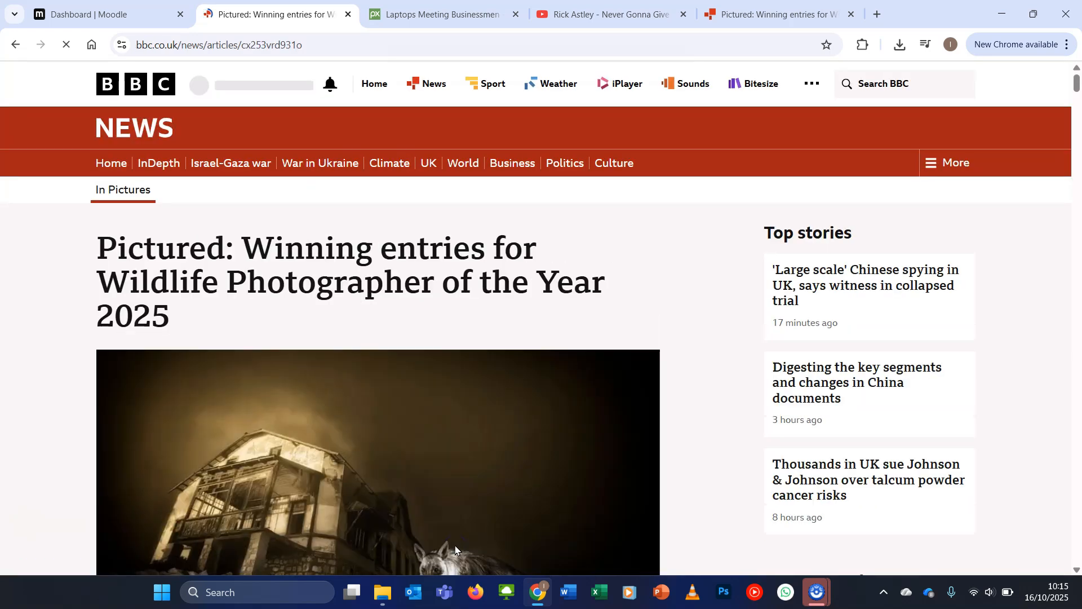
left_click(46, 55)
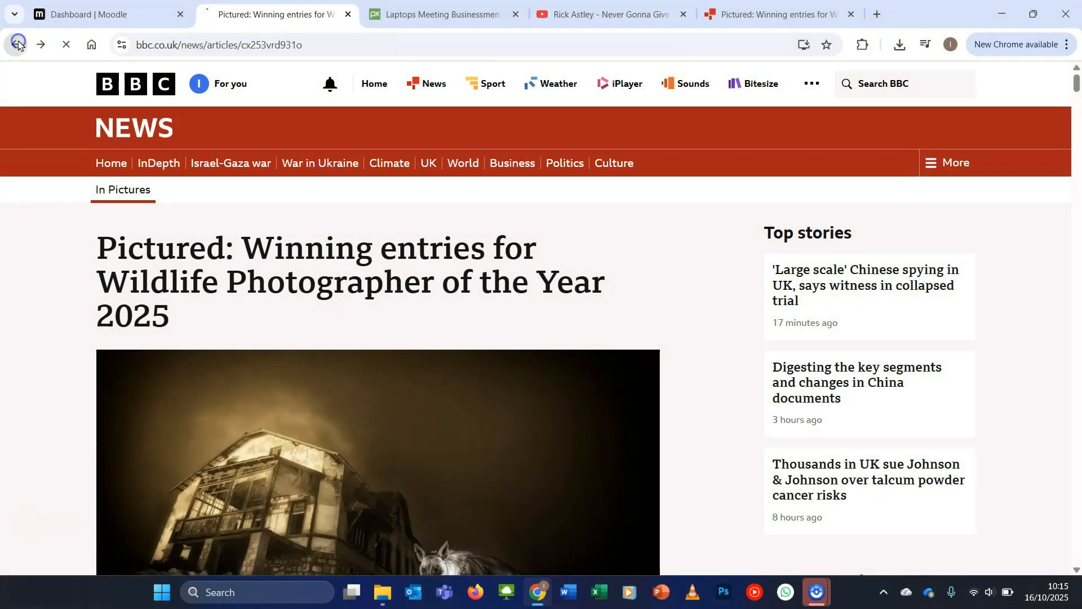
left_click(18, 44)
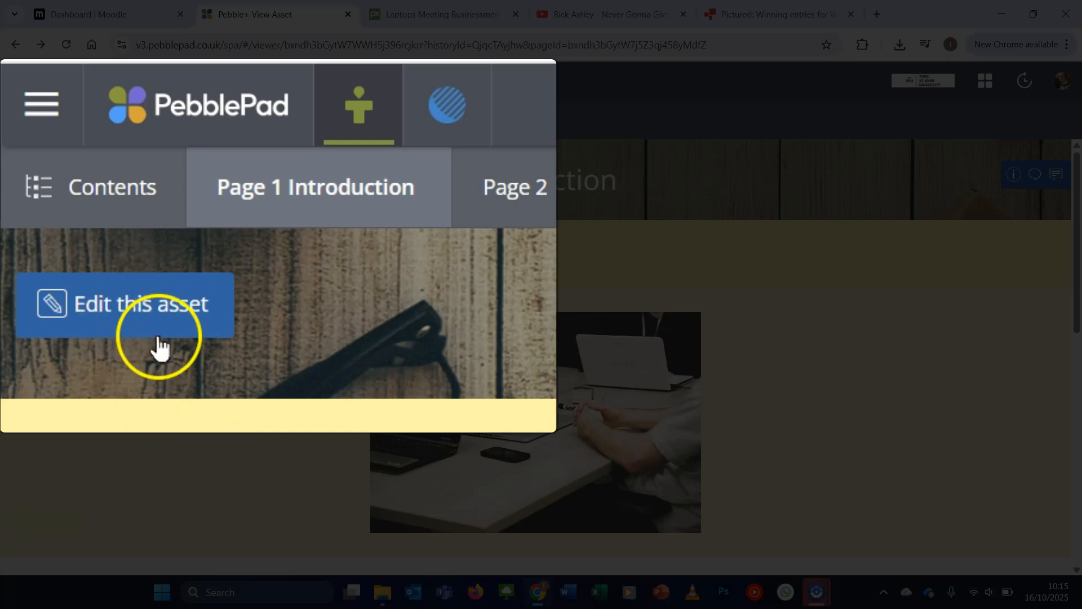
Reopen the portfolio for editing and add a text block at the end of the page reading "Here is a link to my CV"
left_click(77, 184)
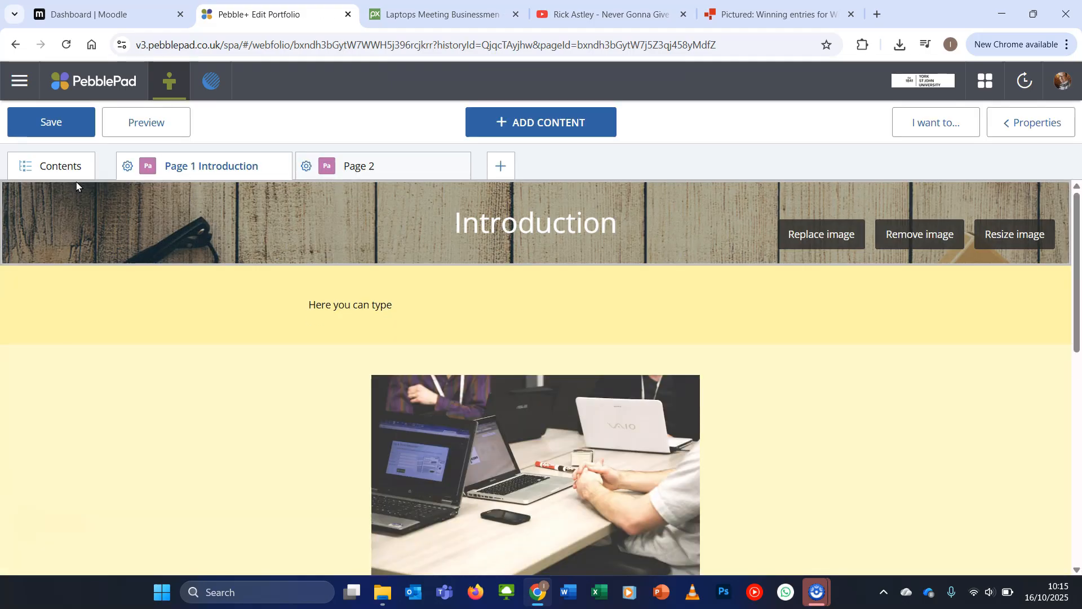
scroll(299, 451, "down", 10)
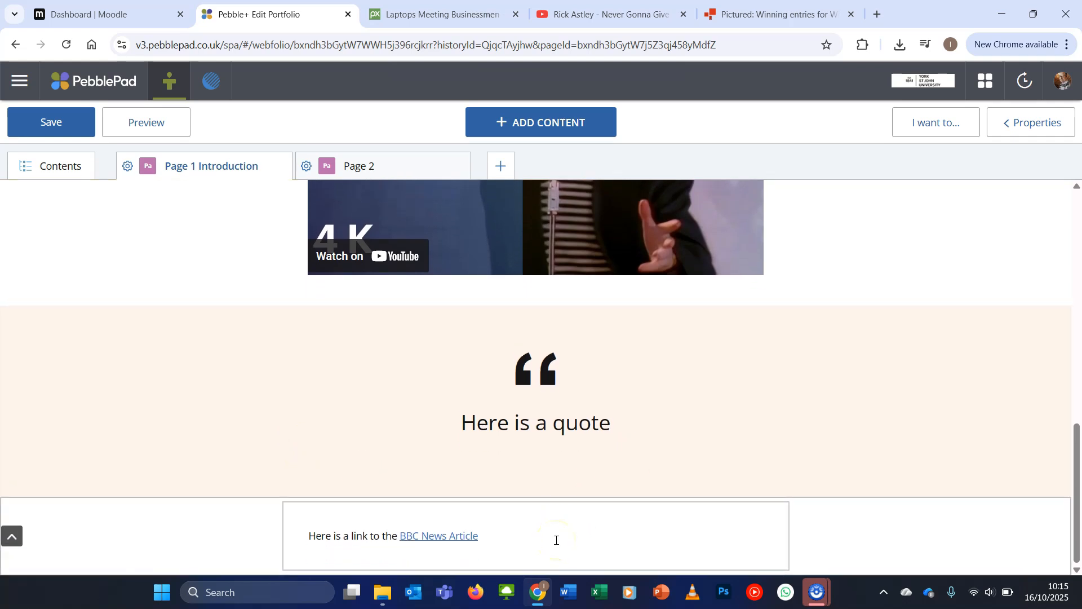
left_click(570, 124)
left_click(382, 179)
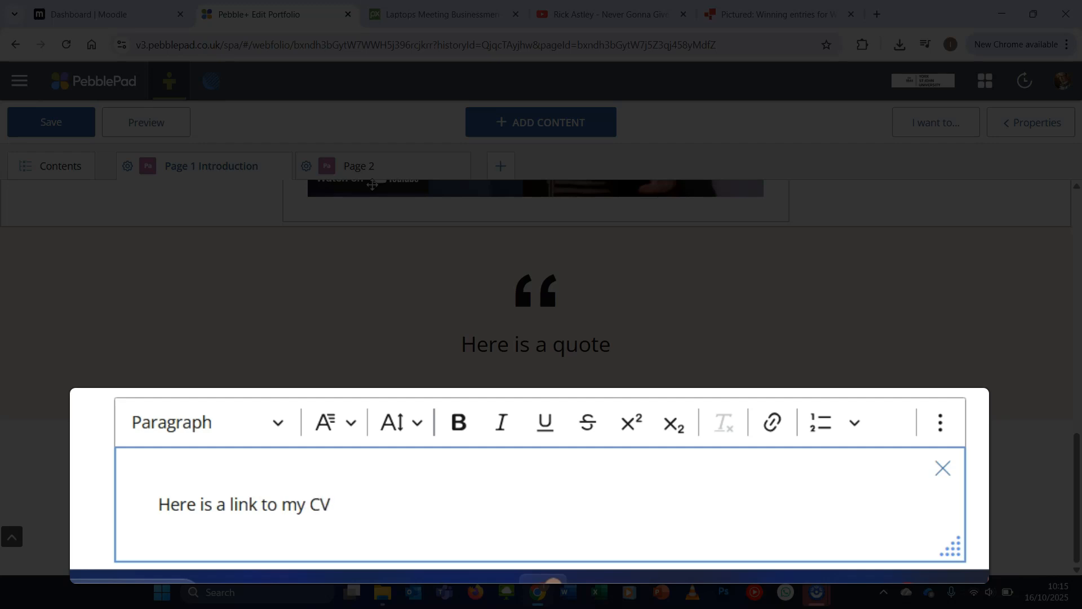
Link the words "my CV" to a newly uploaded file, PDF CV.pdf, from the @@@ Samples for submission folder
left_click_drag(333, 504, 282, 505)
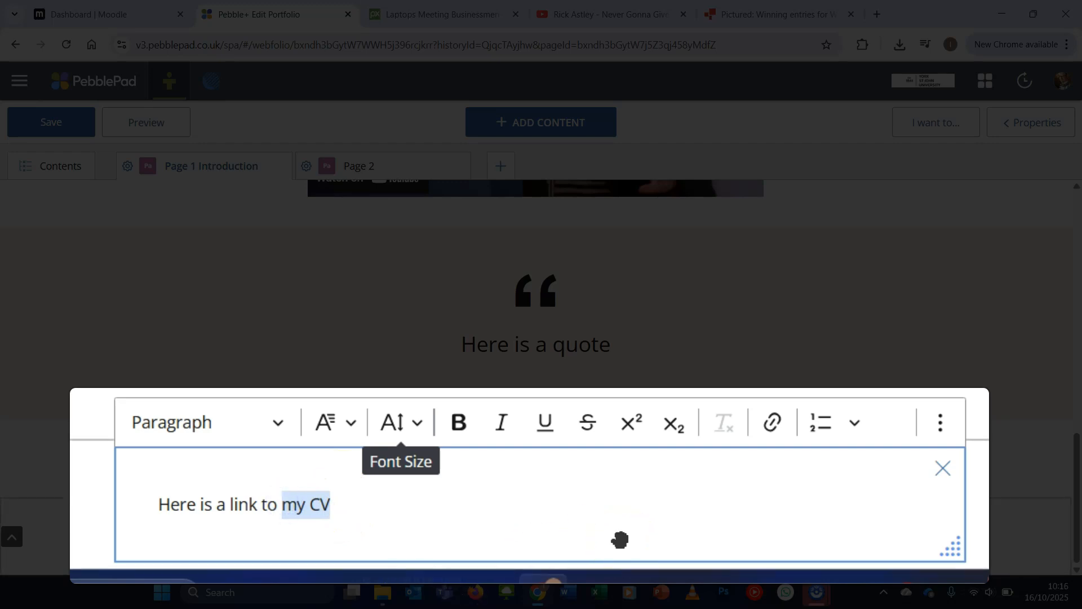
left_click(776, 431)
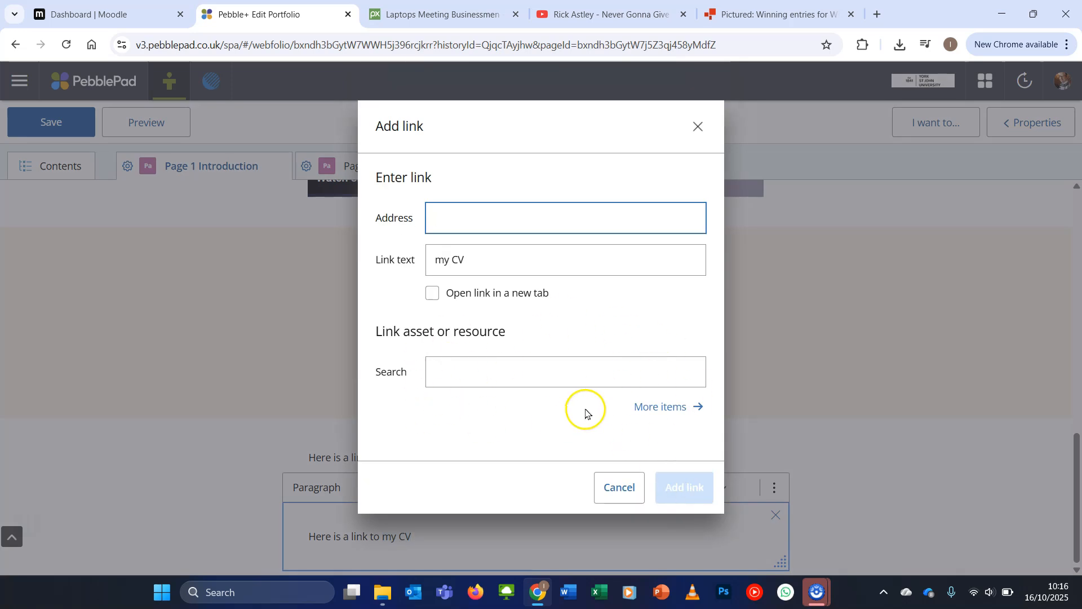
left_click(670, 414)
left_click(504, 356)
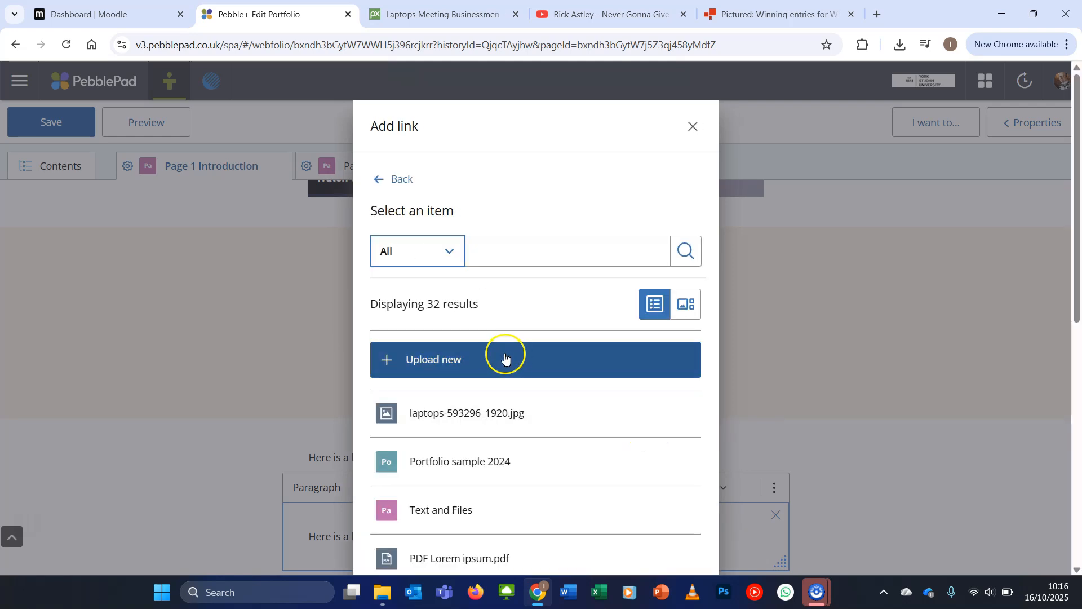
left_click(623, 313)
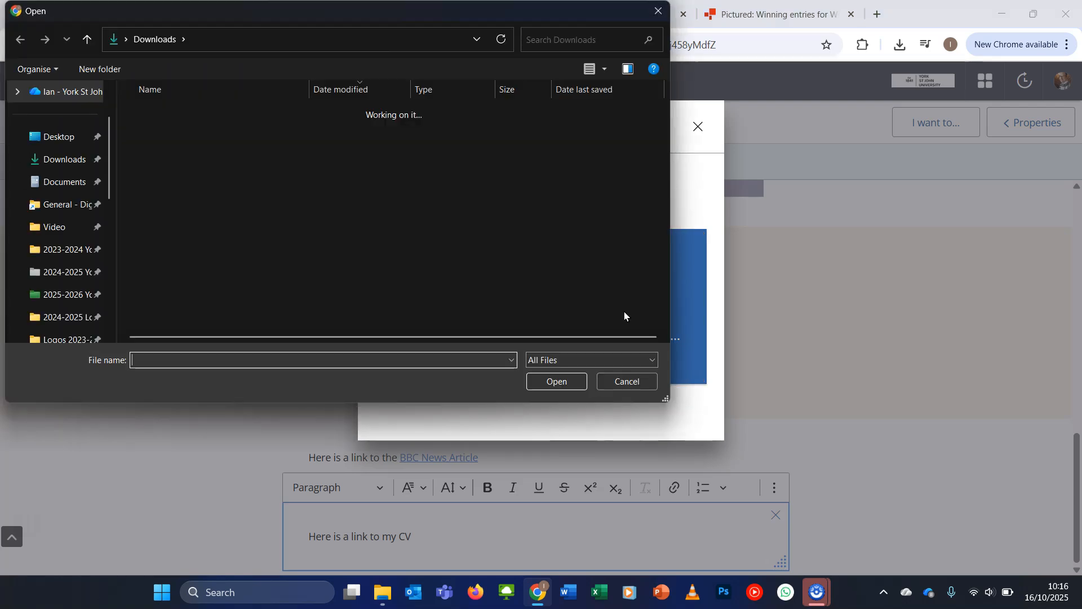
double_click(205, 112)
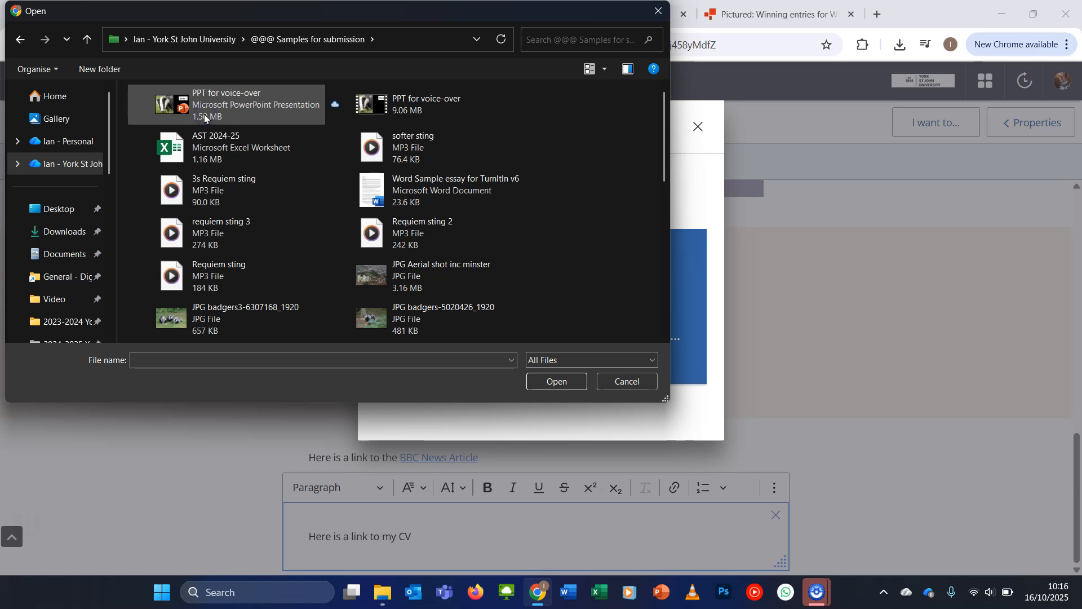
scroll(240, 198, "down", 3)
left_click(240, 198)
left_click(557, 381)
scroll(558, 406, "down", 7)
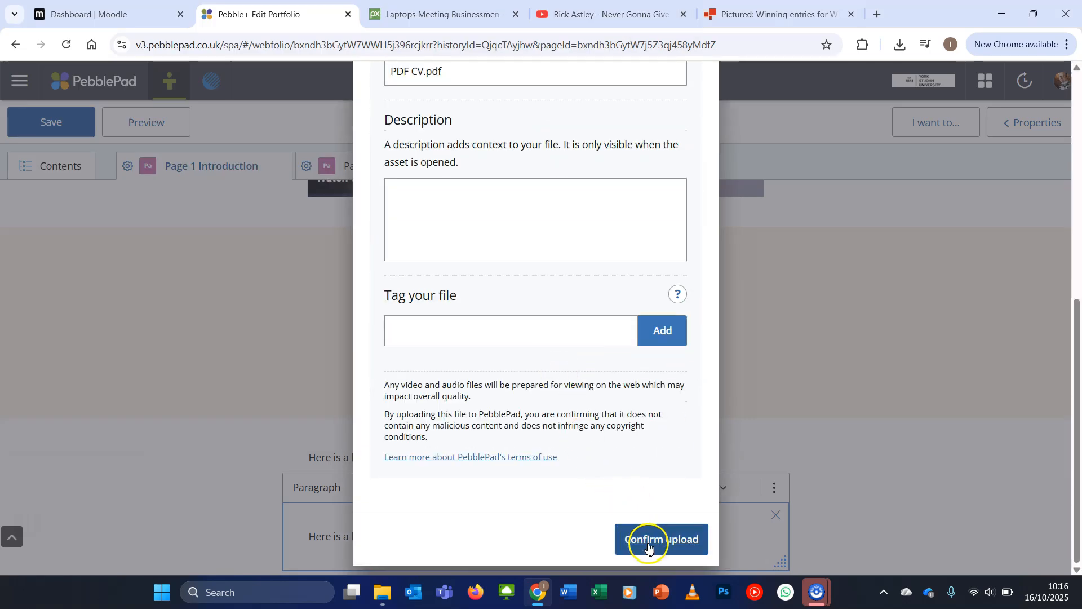
left_click(649, 543)
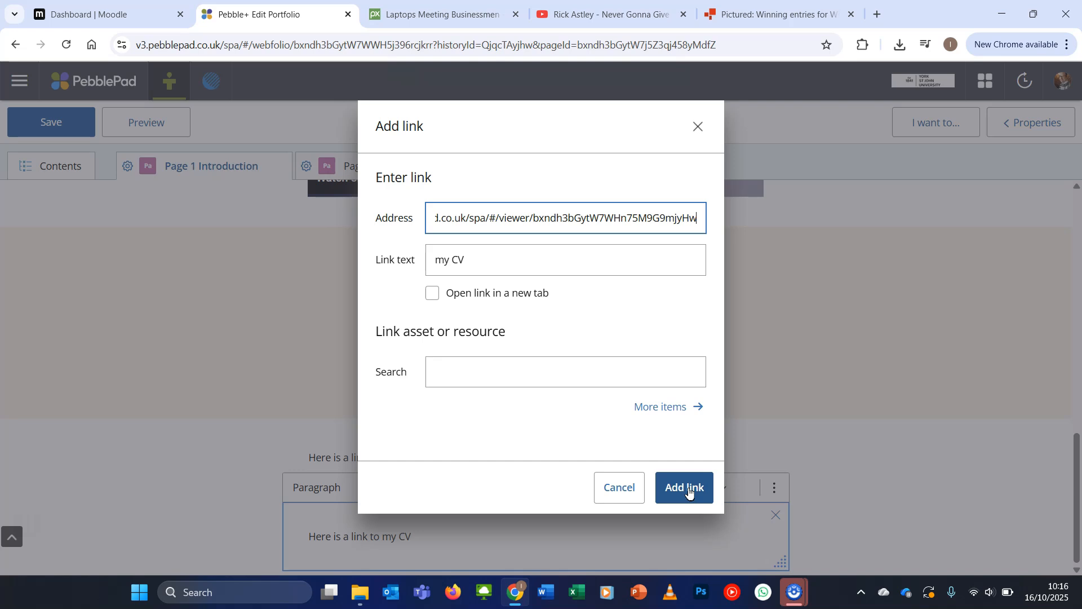
left_click(689, 489)
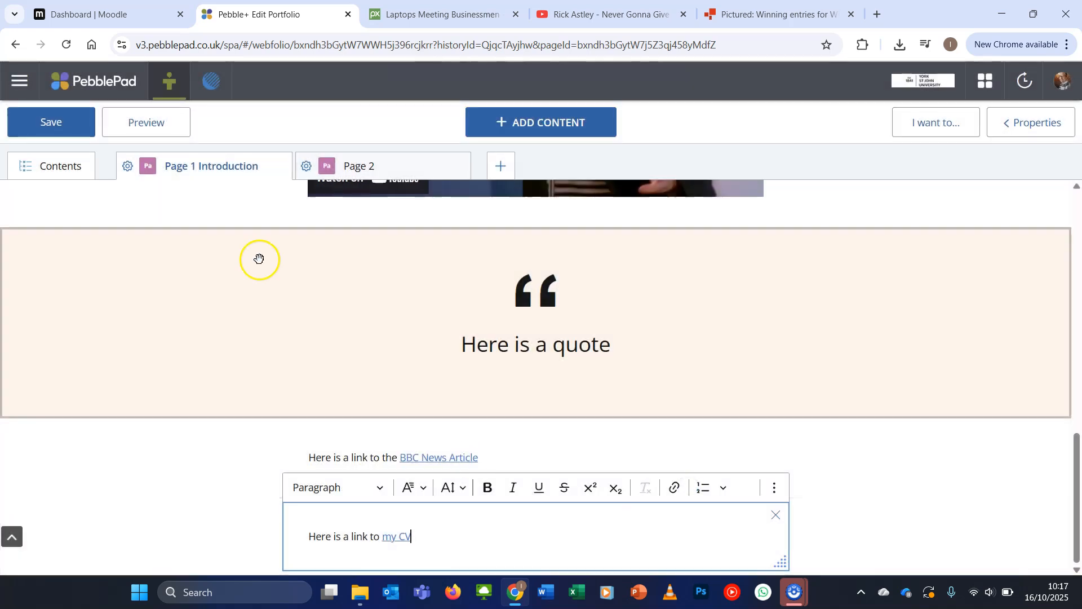
Preview the page, test the "my CV" link to view the PDF and return to the portfolio
left_click(155, 128)
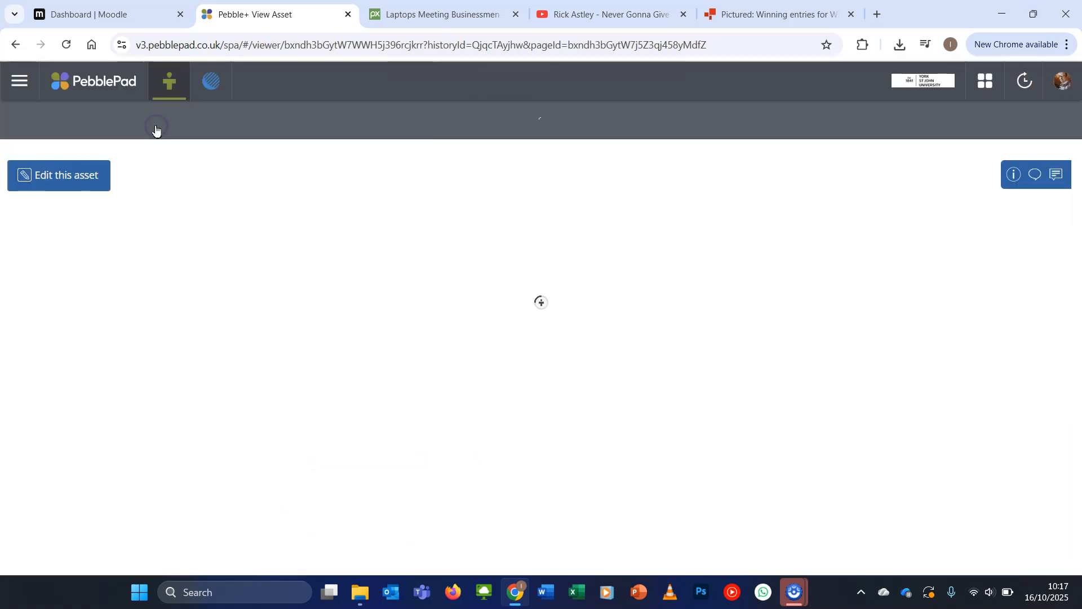
scroll(501, 401, "down", 3)
scroll(502, 401, "down", 3)
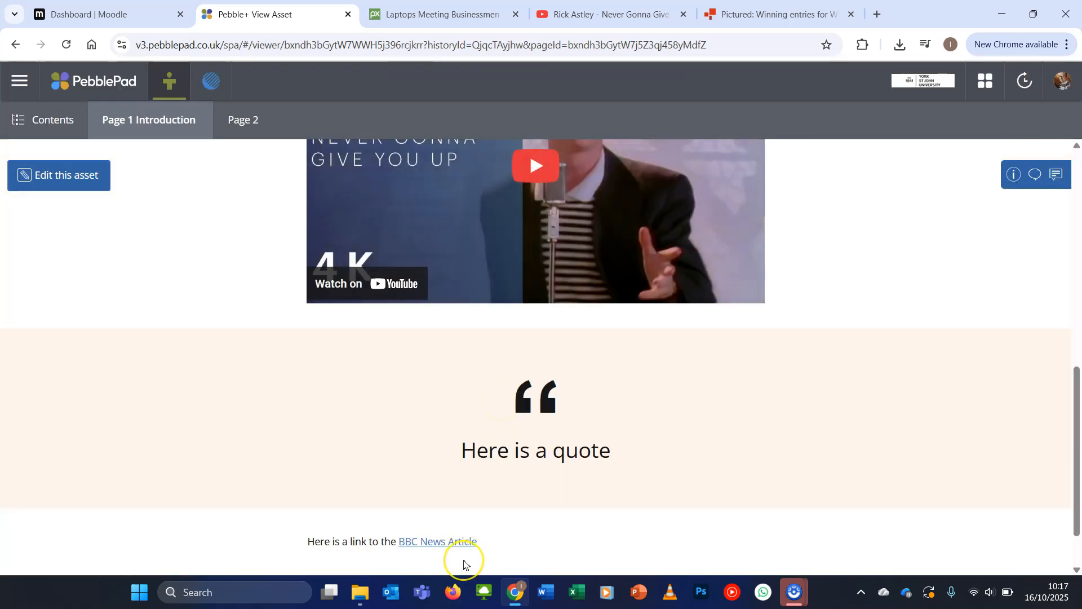
scroll(464, 563, "down", 1)
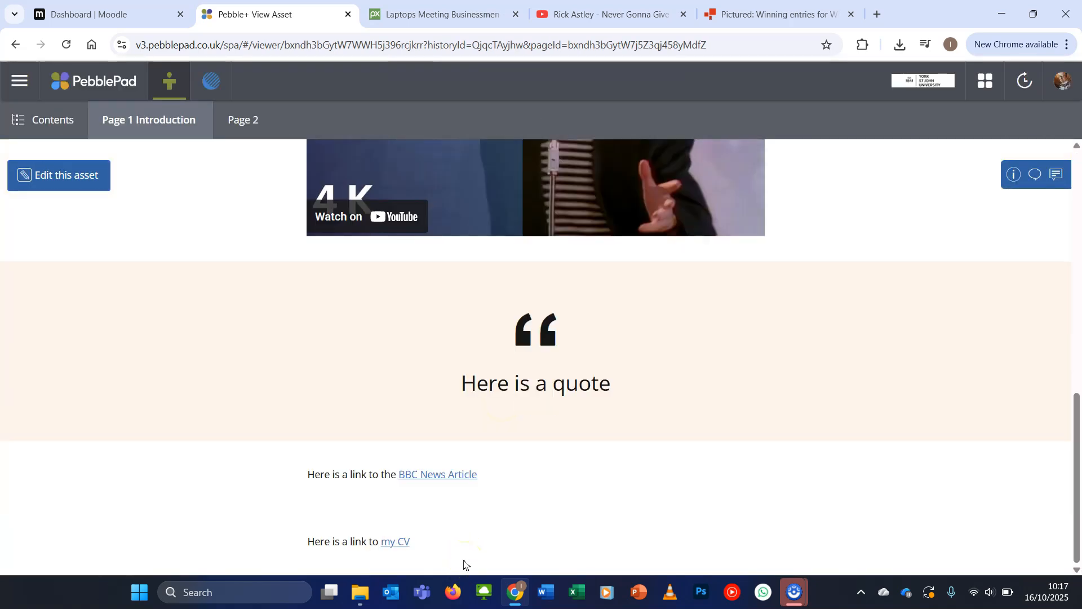
left_click(398, 542)
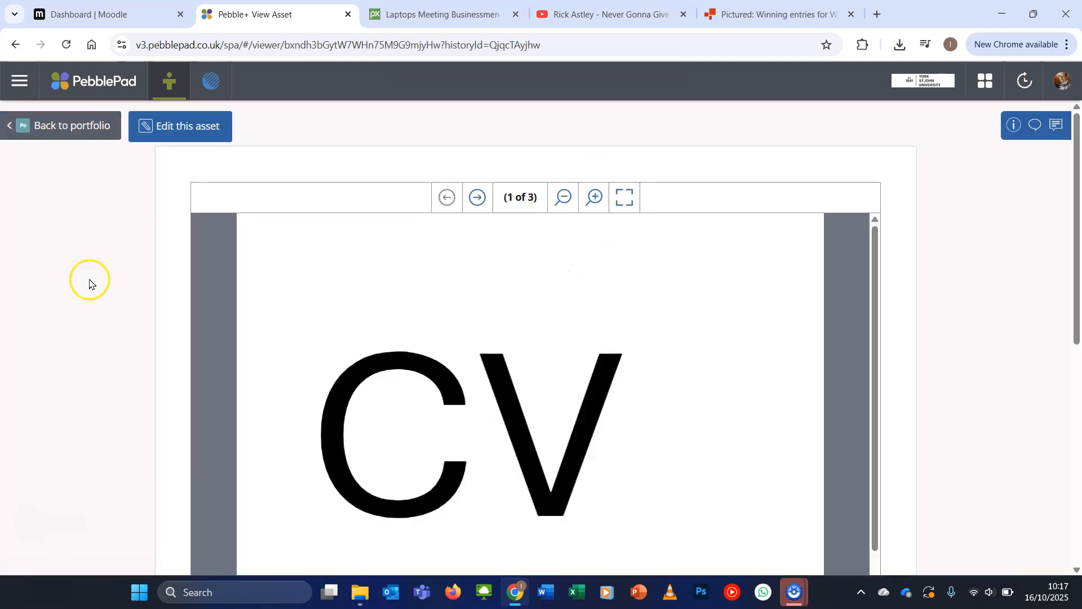
left_click(72, 126)
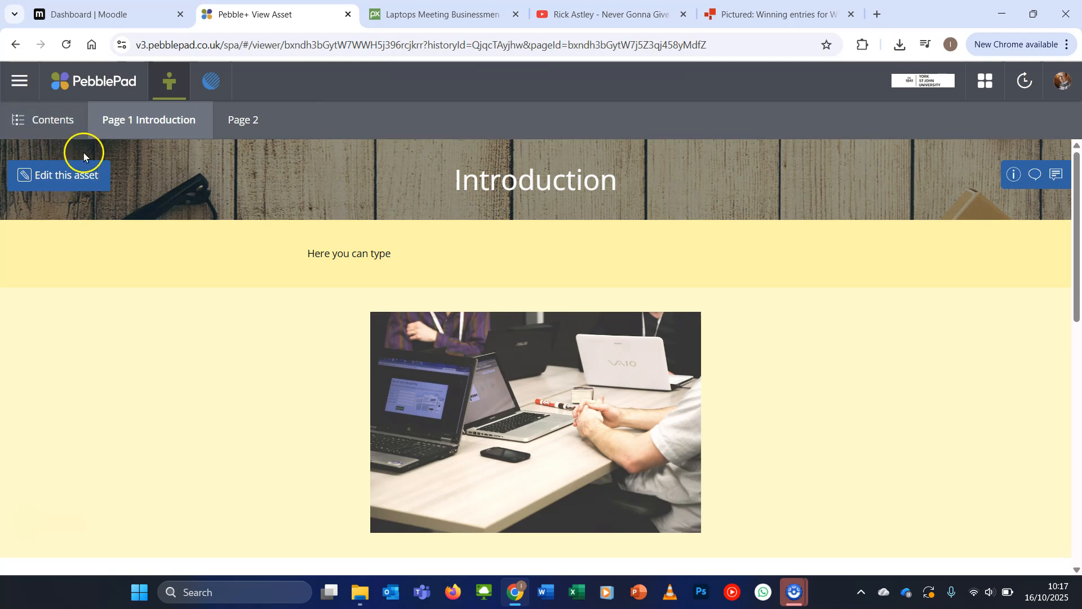
Return to editing and move the laptops image block above the "Here you can type" text, directly below the Introduction banner
left_click(85, 192)
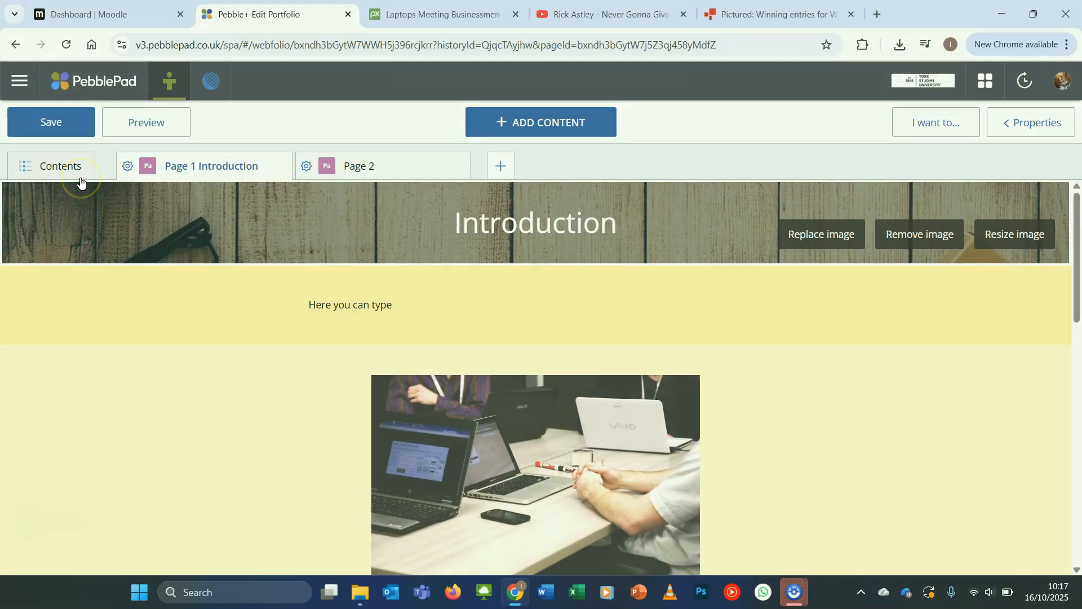
left_click(539, 124)
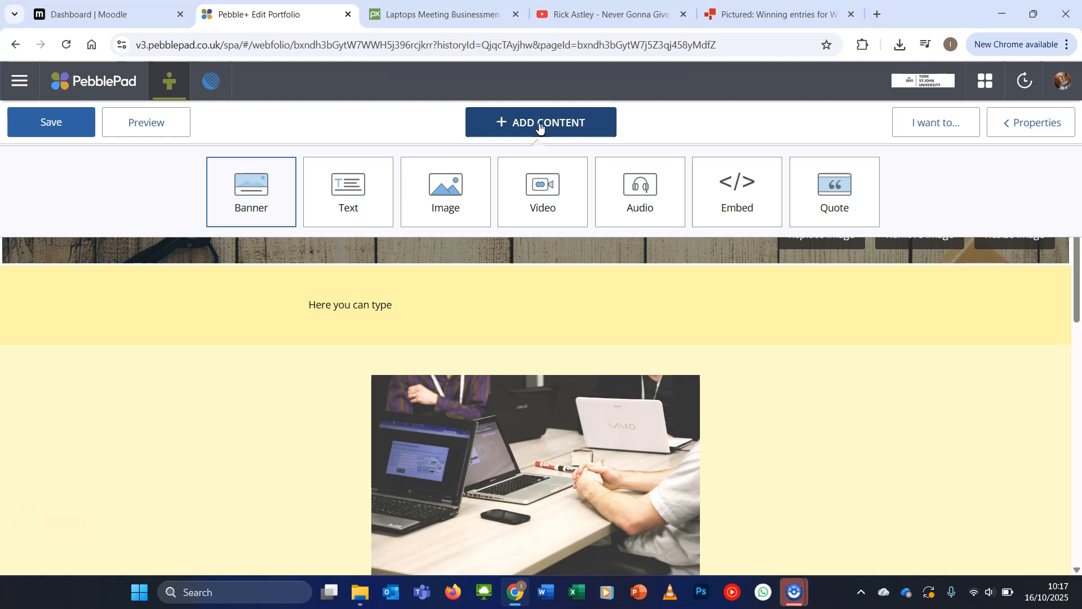
left_click(225, 434)
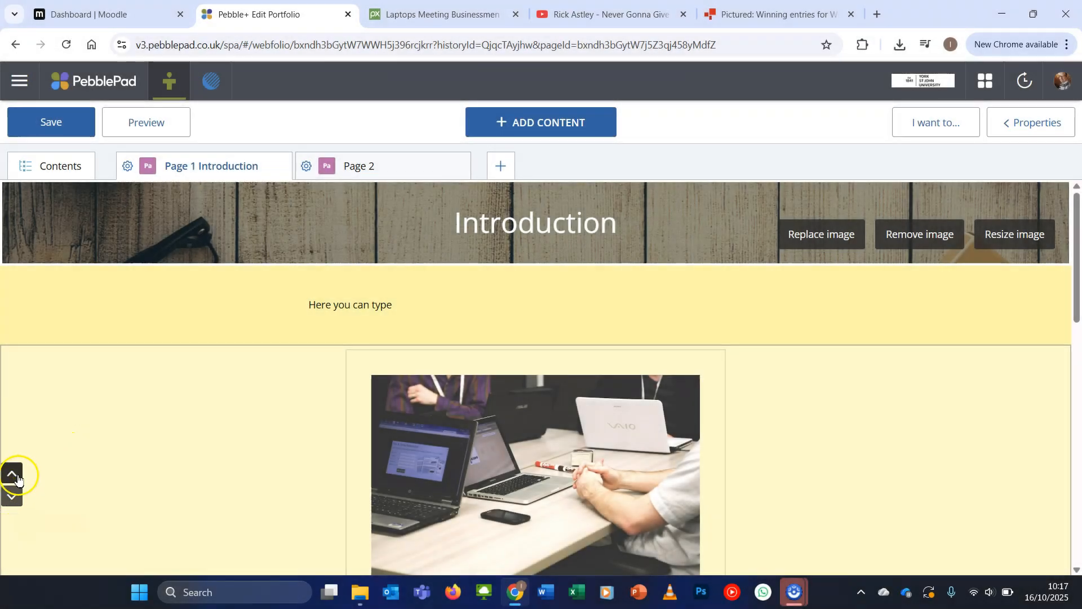
left_click(11, 474)
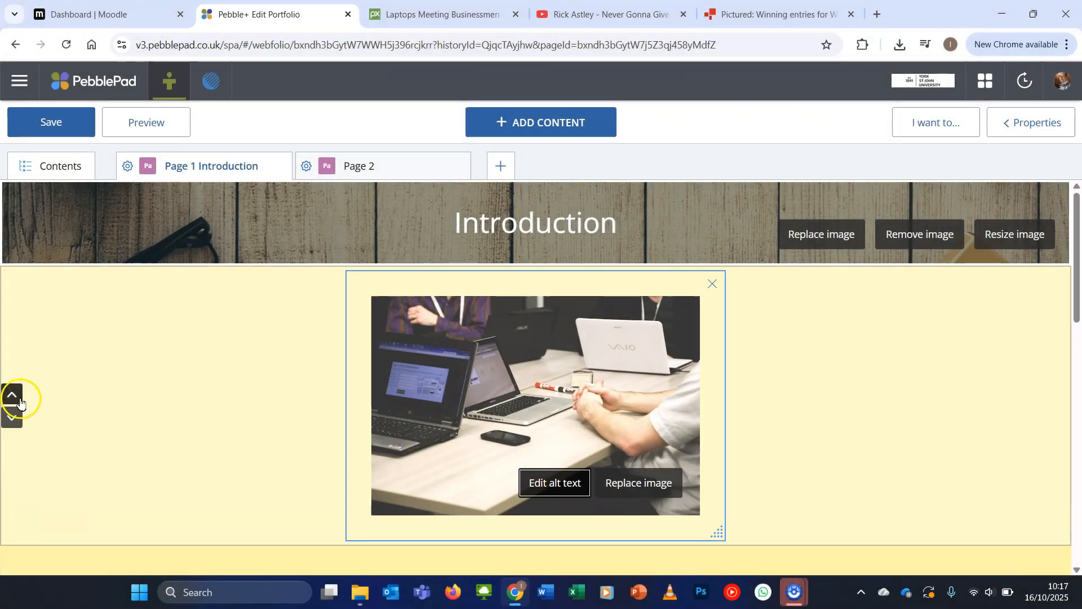
left_click(12, 395)
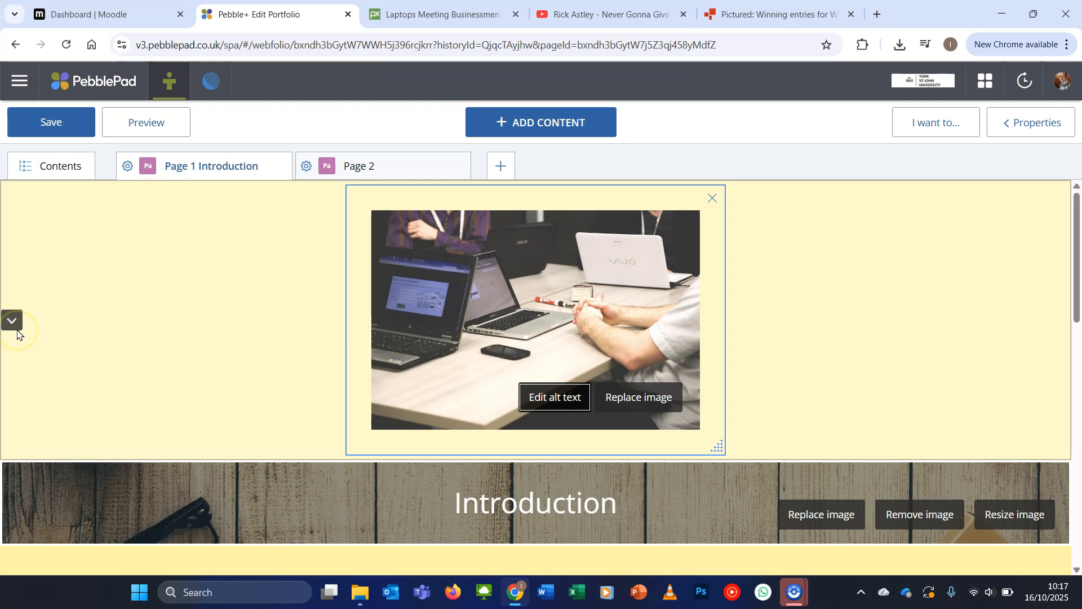
left_click(12, 320)
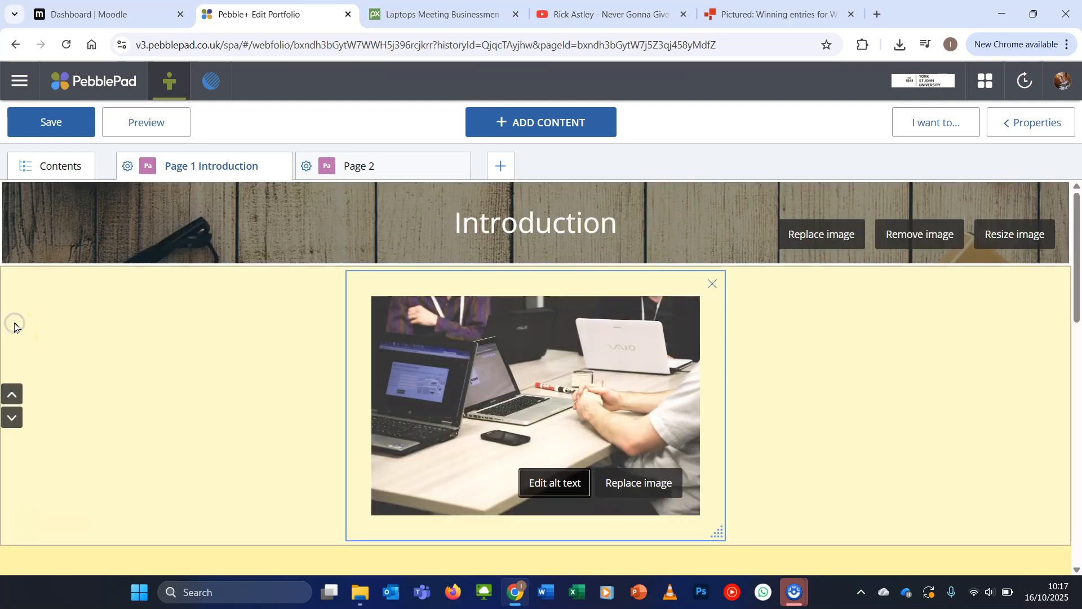
Start deleting the laptops image block, then cancel the deletion
left_click(711, 285)
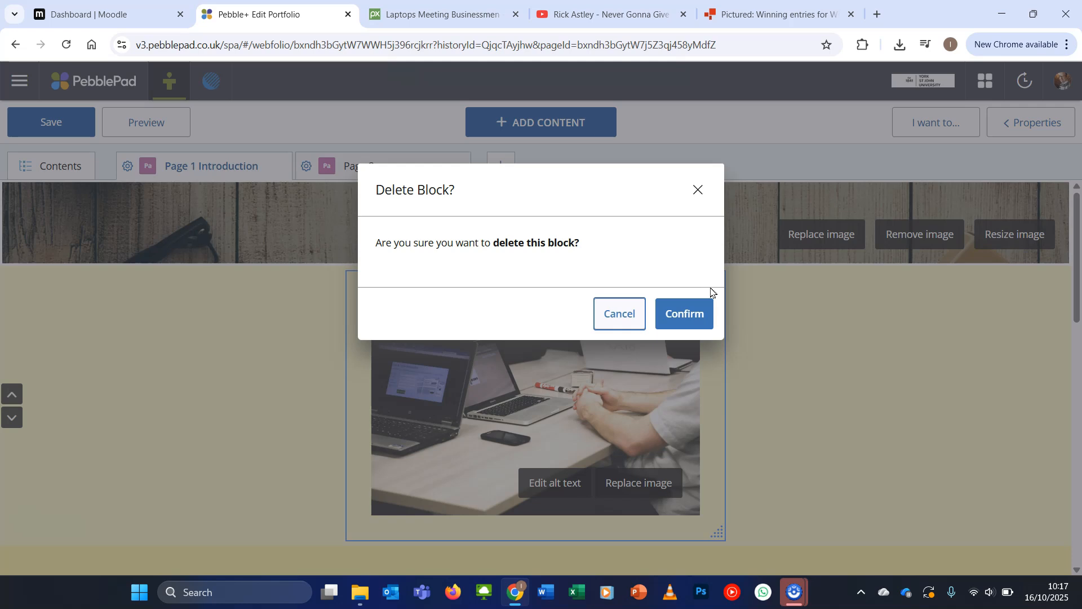
left_click(627, 314)
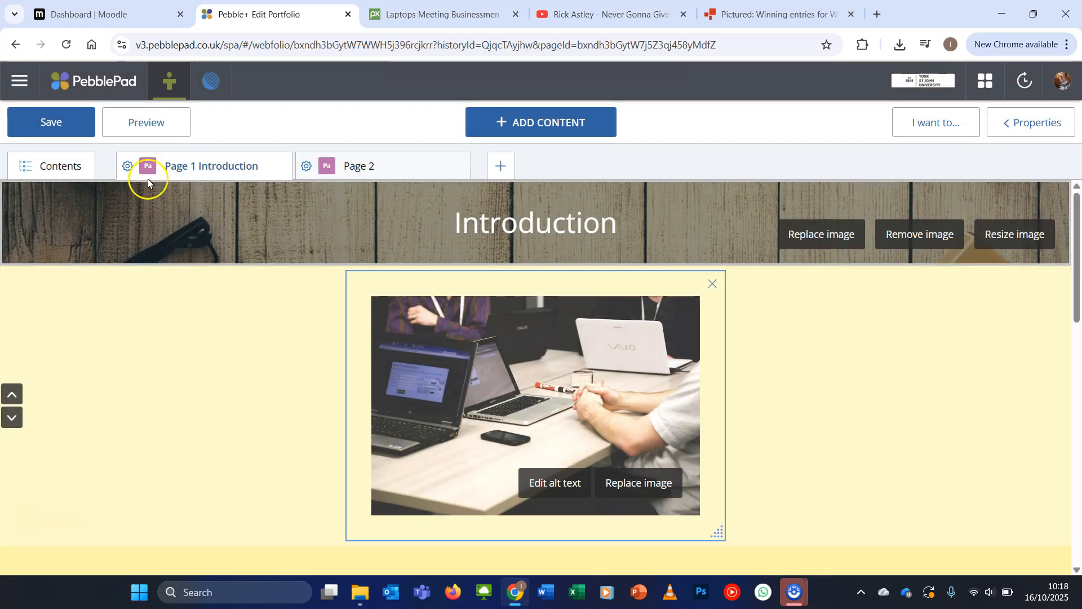
Save the portfolio, go to the home page and reopen Demo PebblePad Portfolio from the stored assets
left_click(54, 130)
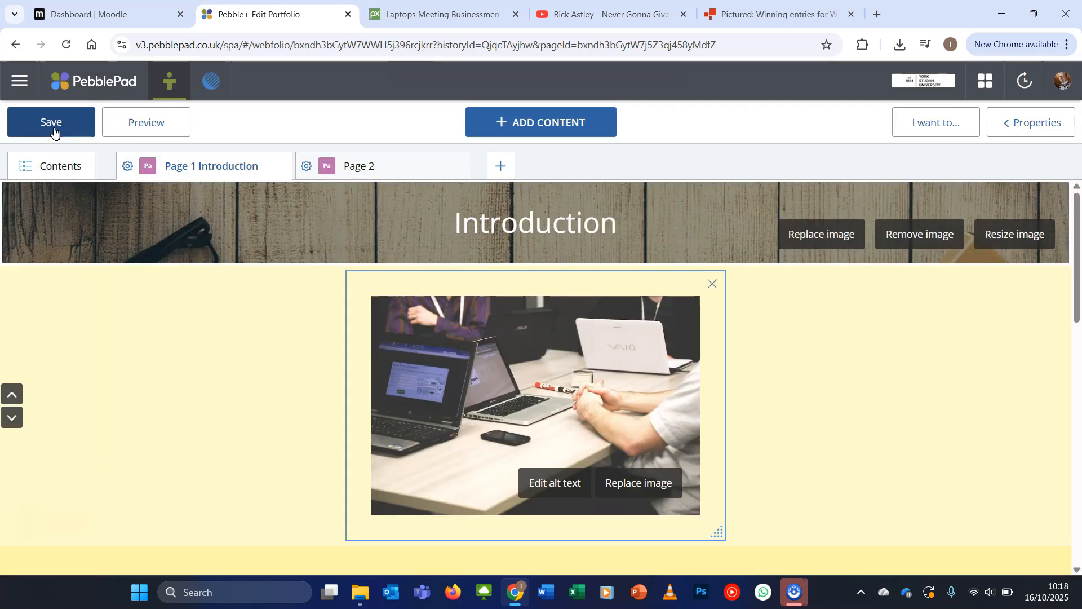
left_click(93, 72)
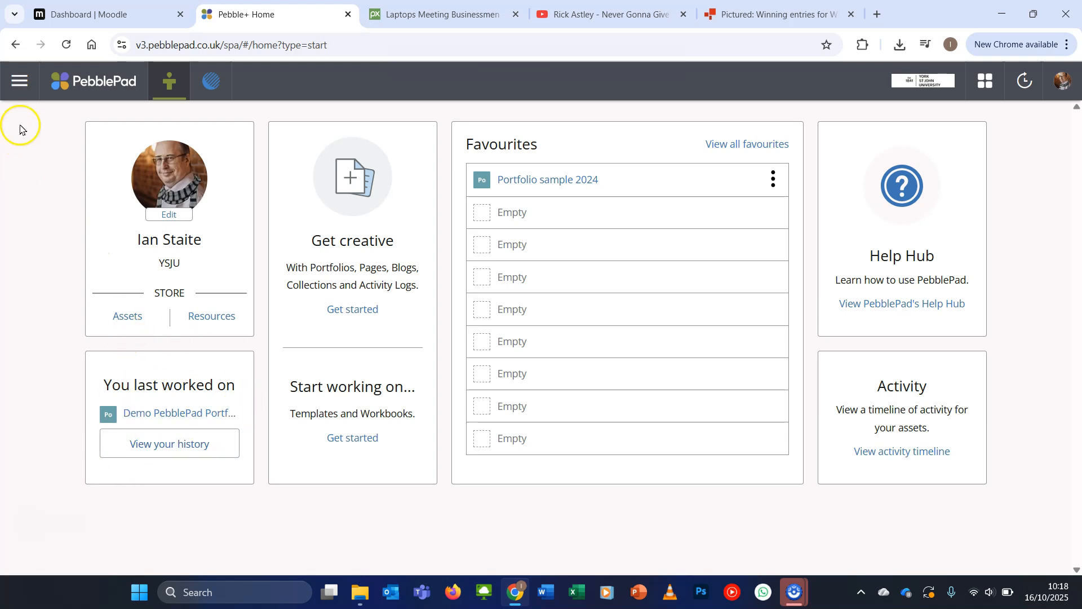
left_click(22, 84)
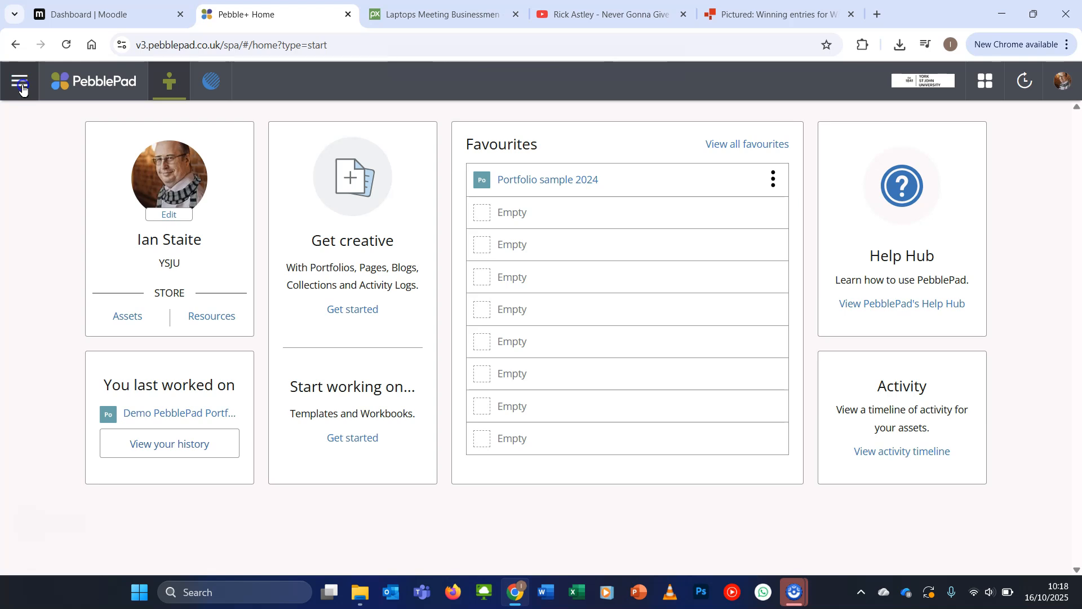
left_click(84, 136)
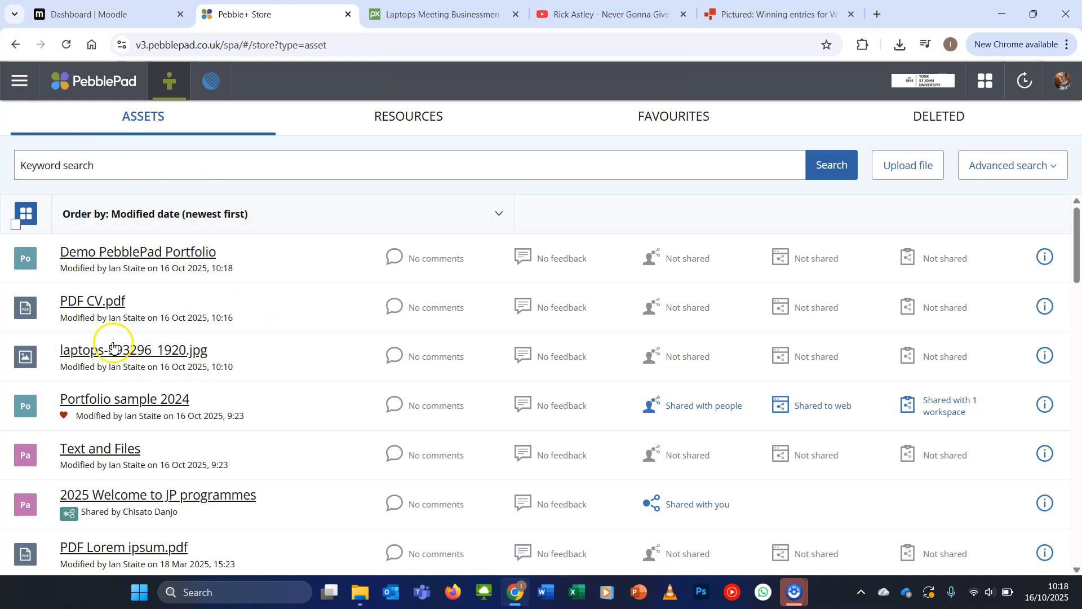
left_click(103, 258)
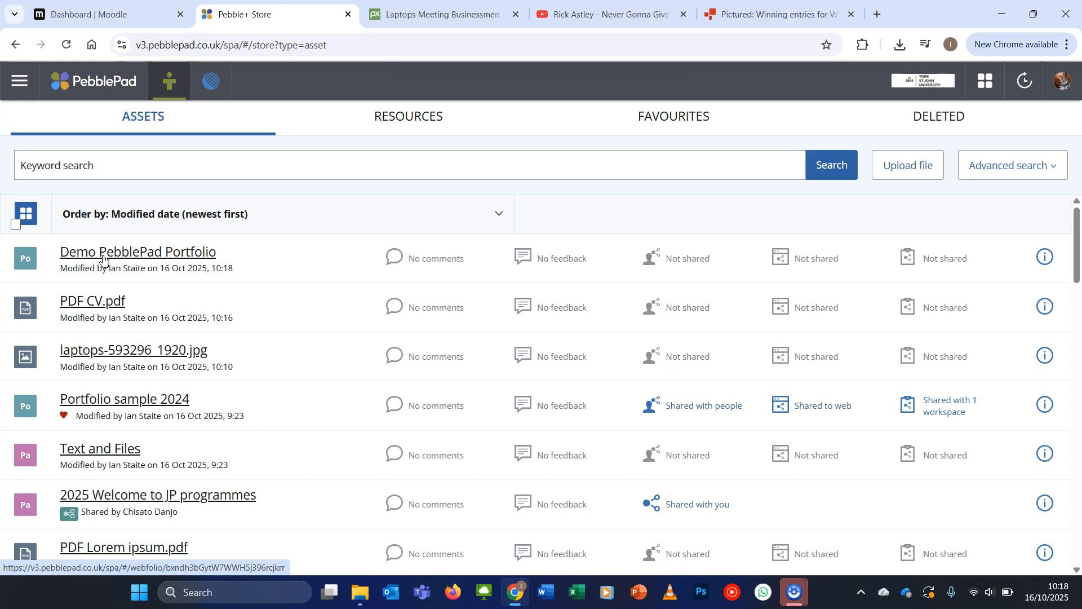
left_click(103, 259)
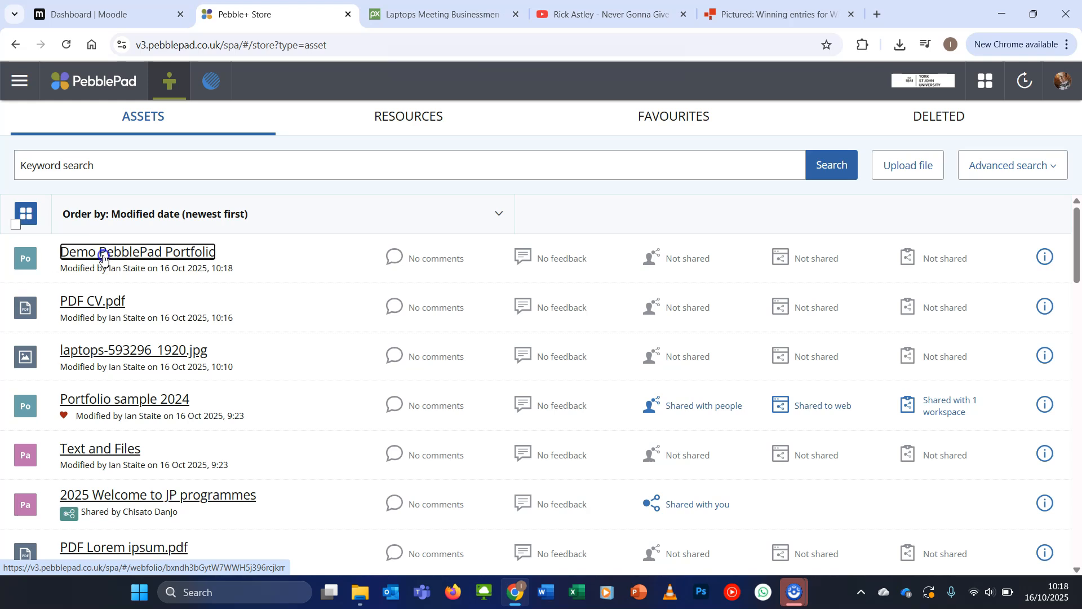
Open Demo PebblePad Portfolio from the stored assets and look over its Page 1 Introduction content
left_click(106, 259)
left_click(266, 341)
scroll(262, 342, "down", 3)
scroll(261, 342, "up", 3)
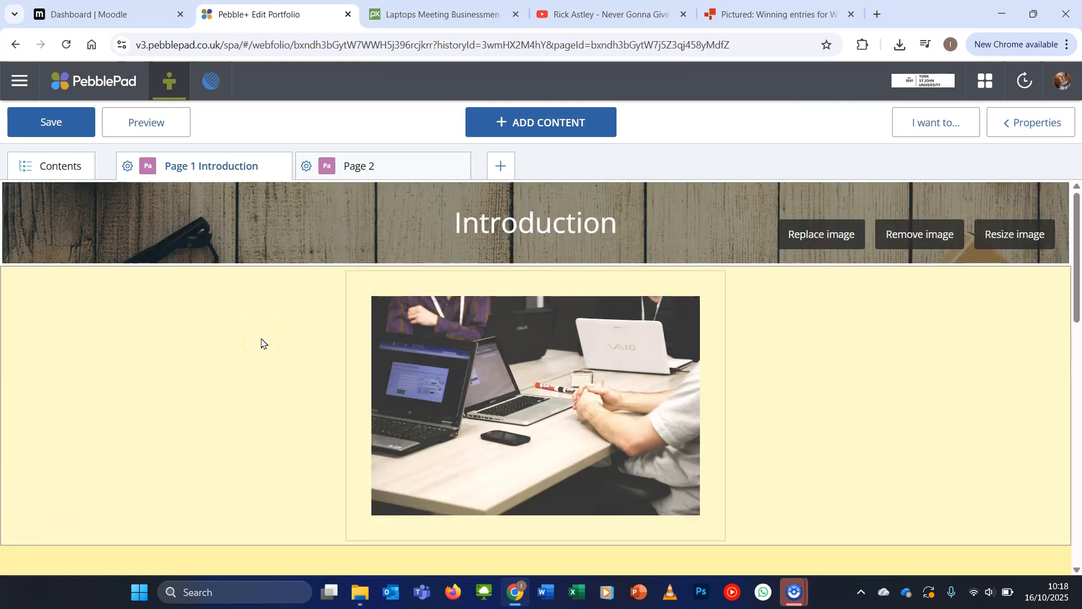
left_click(309, 320)
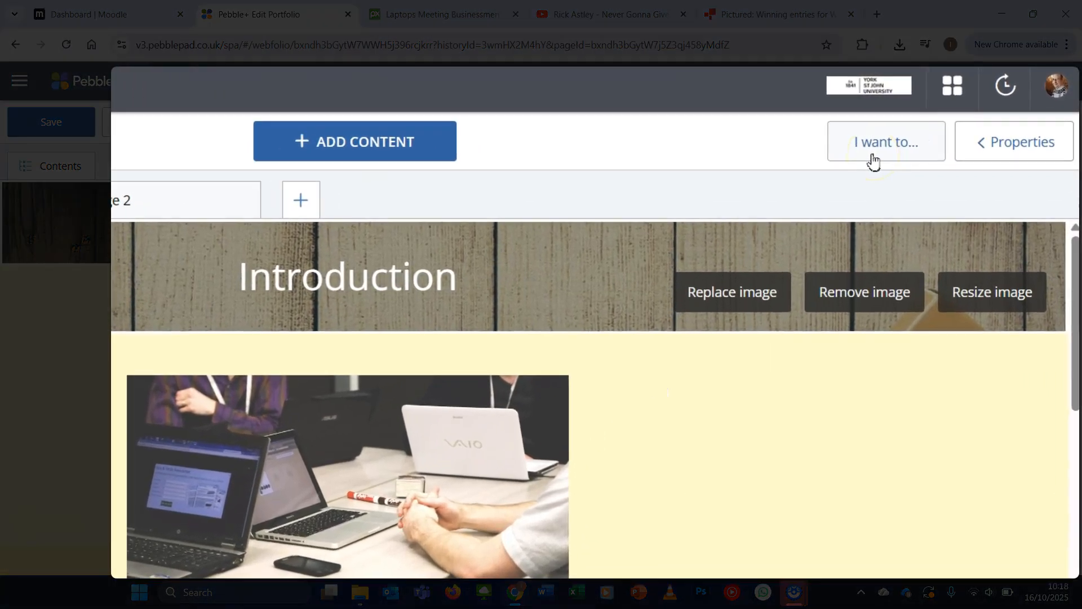
Start sharing the portfolio with ATLAS and select the BMH5001M Managing Diversity and Inclusion in the Technological Revolution workspace for assessment
left_click(873, 162)
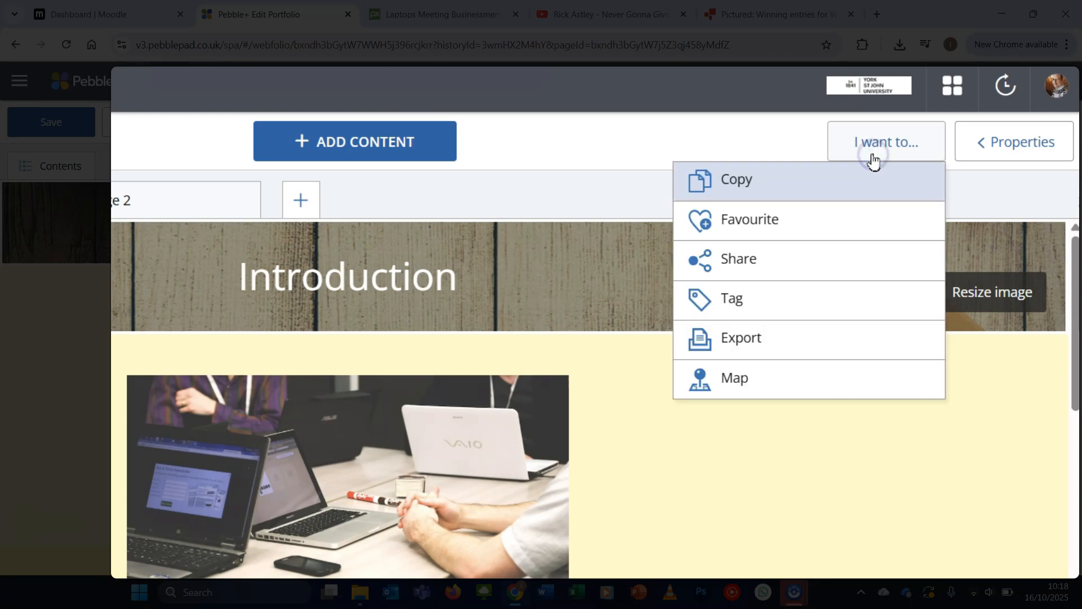
left_click(835, 258)
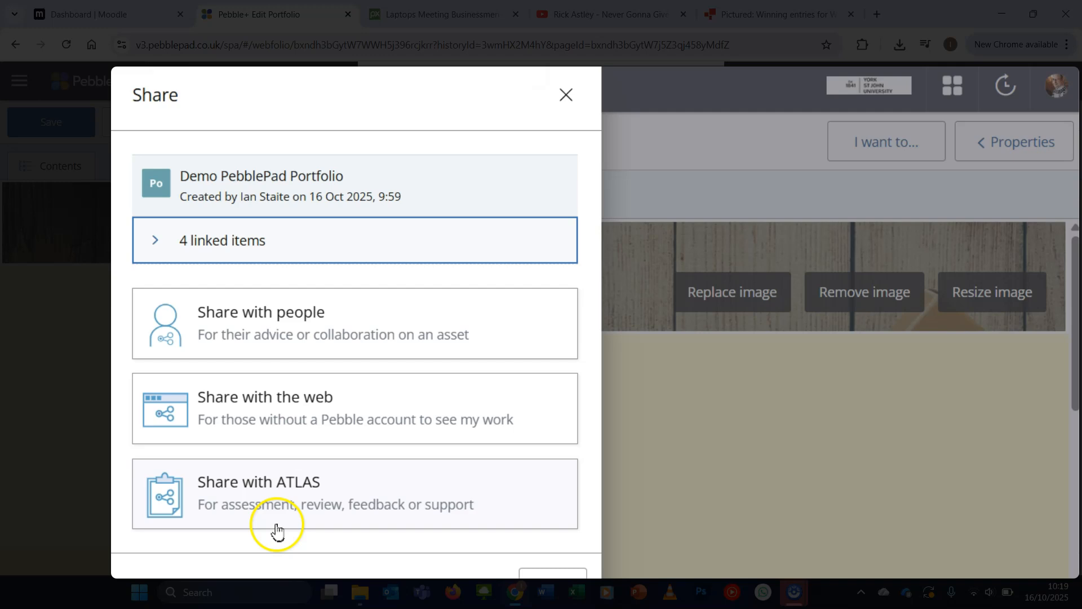
left_click(497, 505)
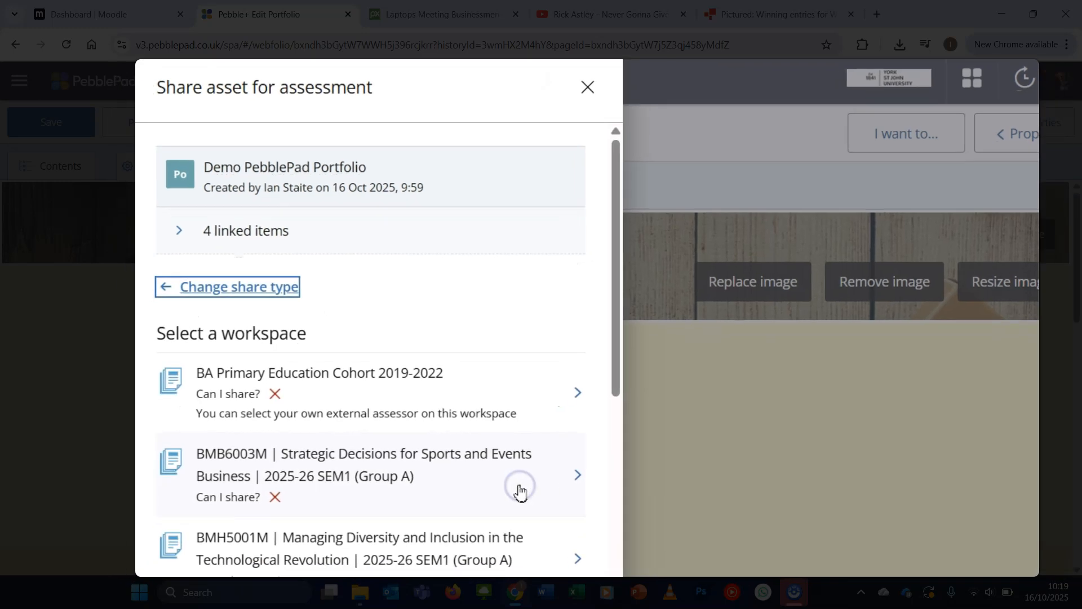
left_click(590, 405)
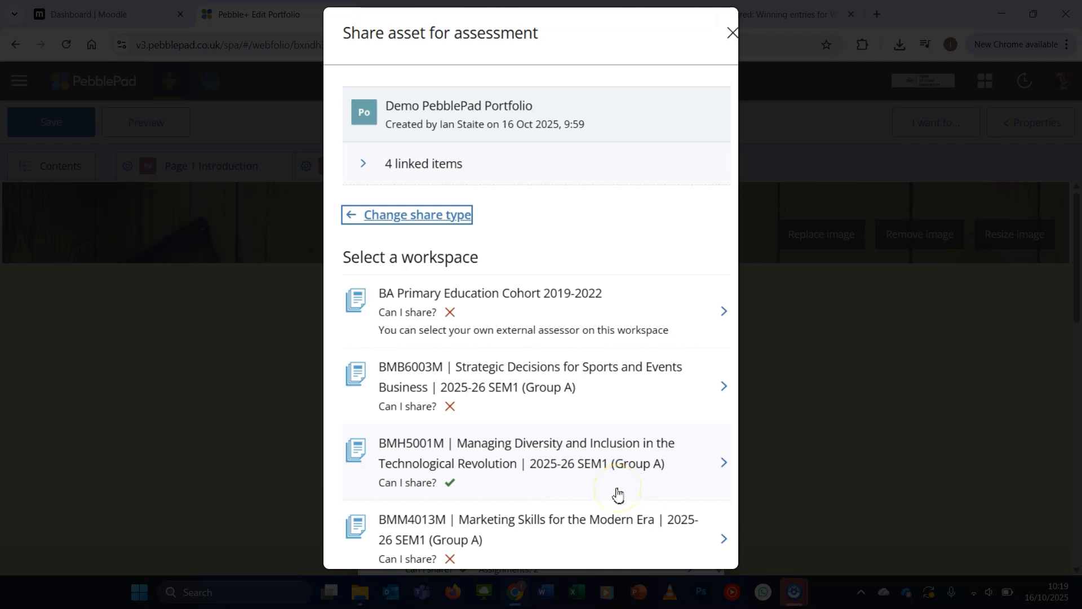
left_click(450, 495)
left_click(417, 448)
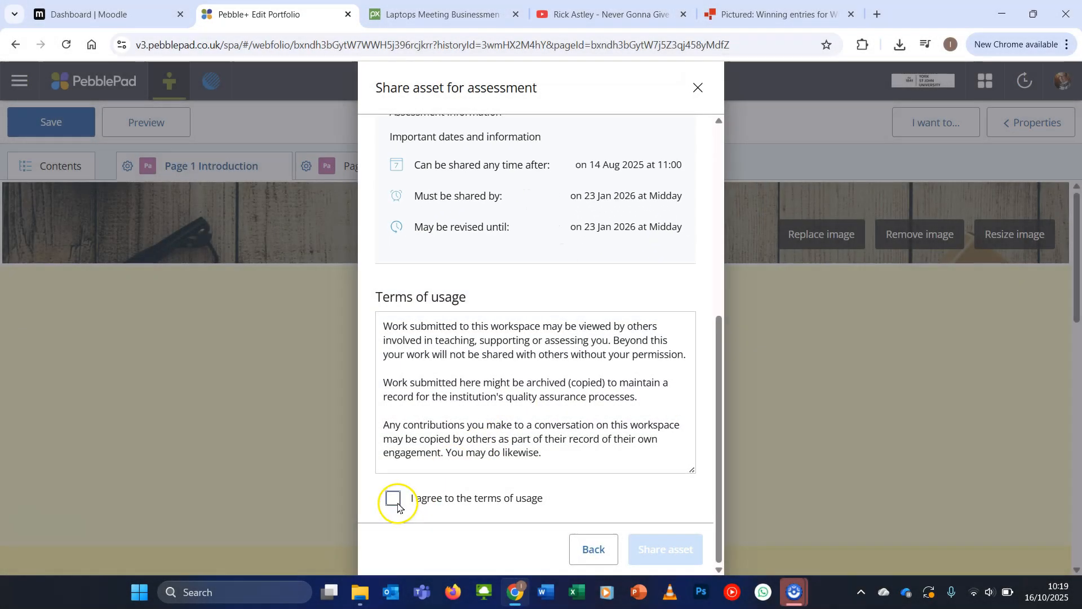
Agree to the terms of usage and share the portfolio with the selected workspace
left_click(394, 500)
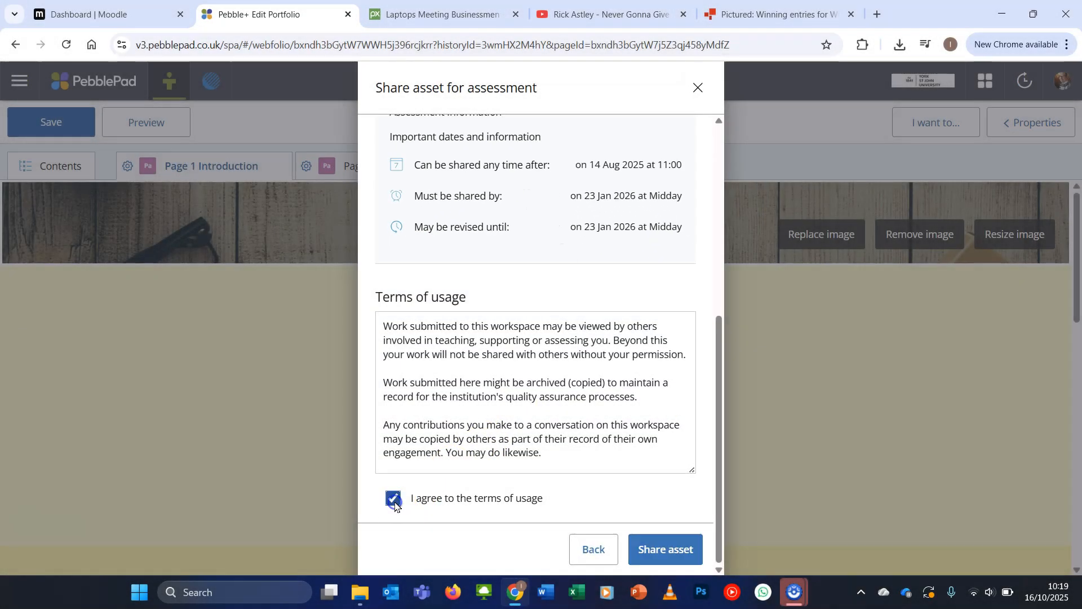
left_click(655, 546)
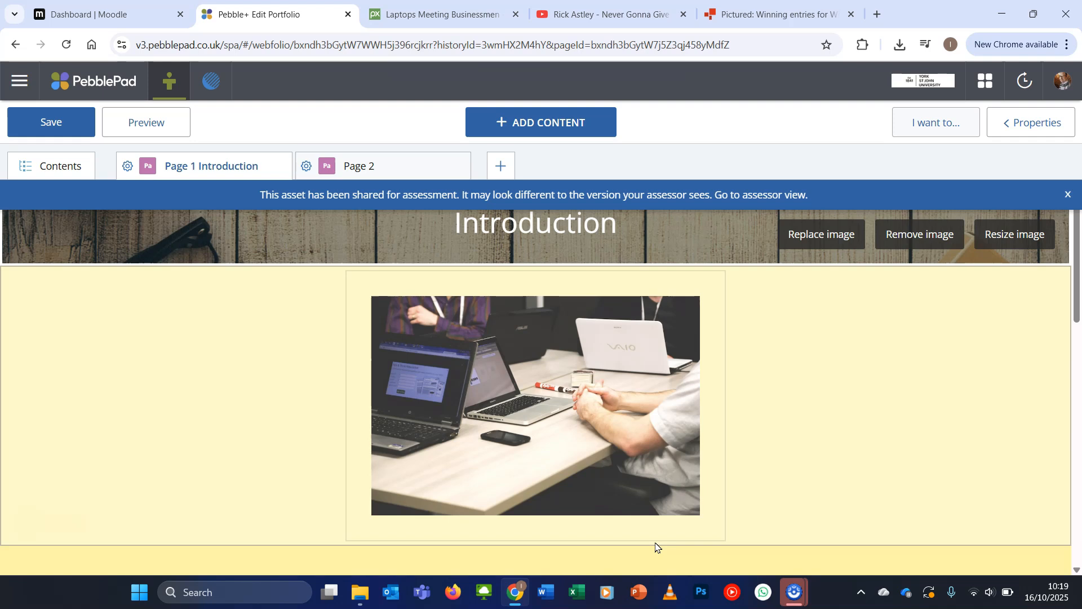
left_click(544, 561)
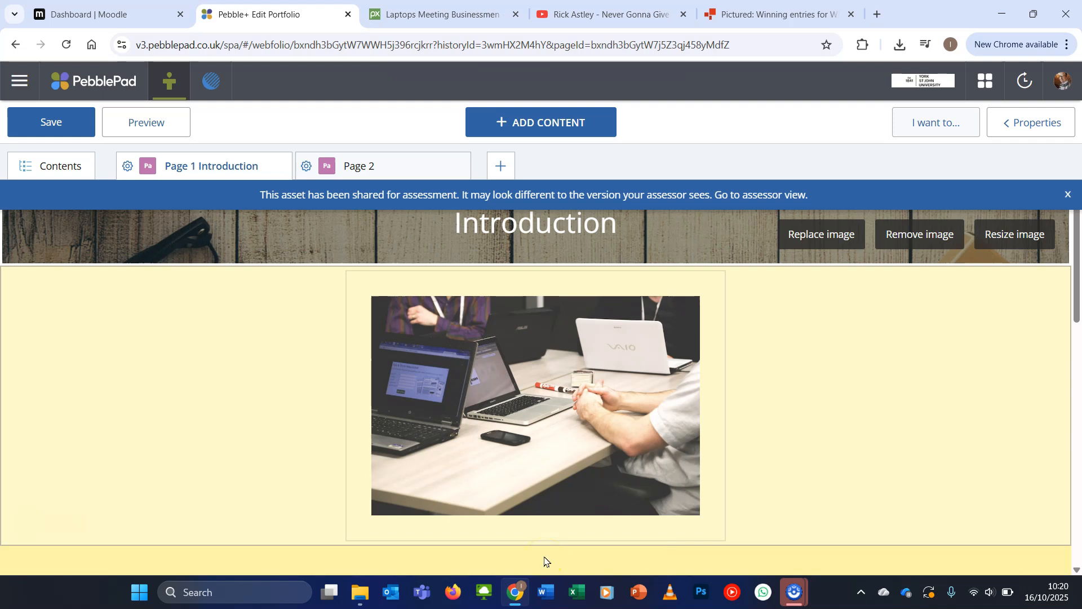